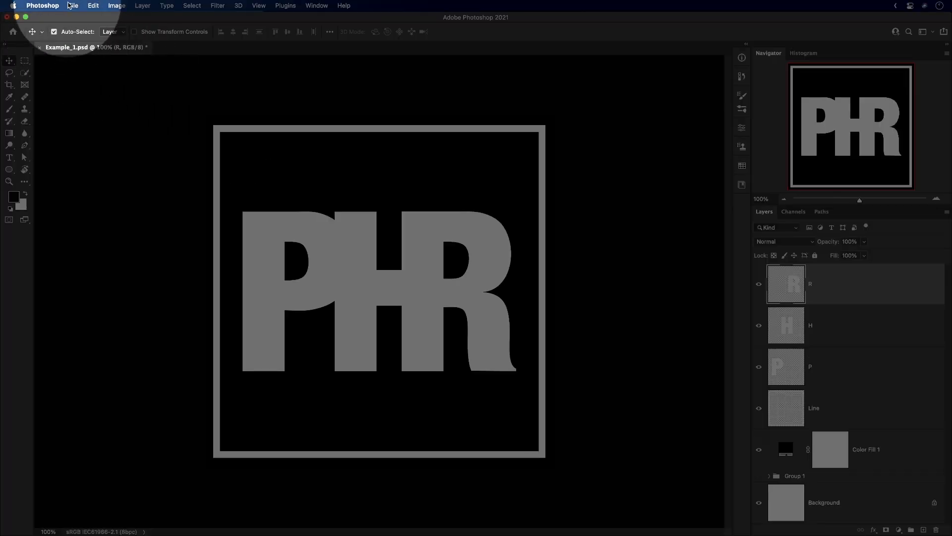
# Switch Image Assets generation off and back on for Example_1.psd.
pyautogui.click(75, 5)
pyautogui.click(75, 5)
pyautogui.click(72, 5)
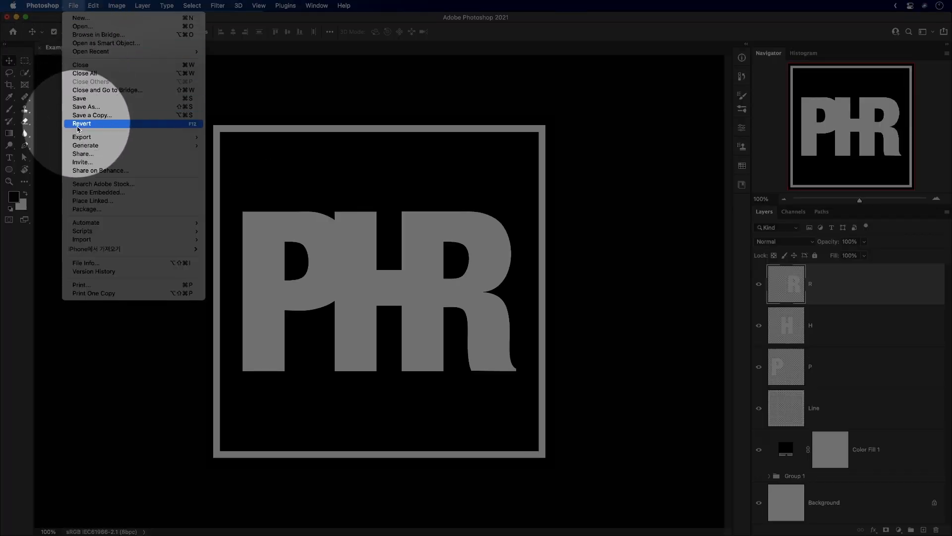
pyautogui.moveTo(104, 146)
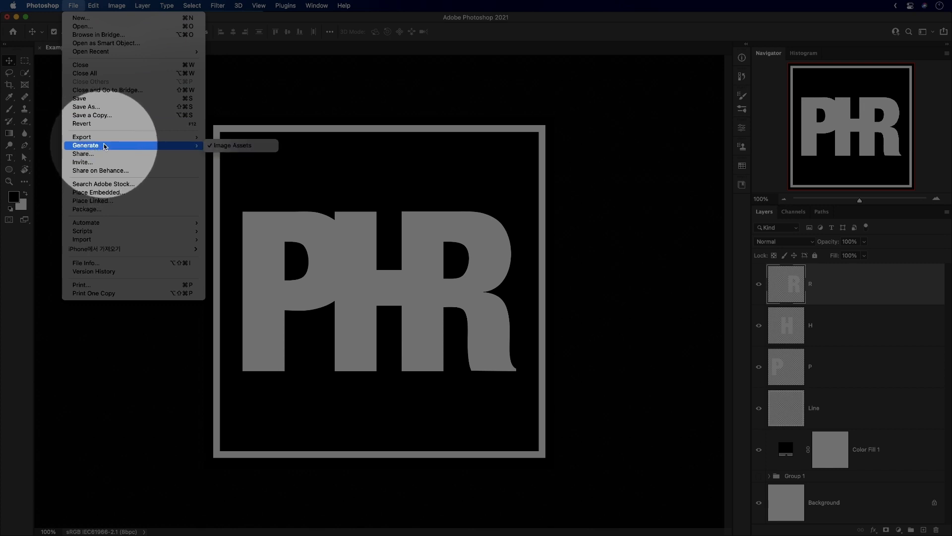
pyautogui.click(243, 147)
pyautogui.click(75, 6)
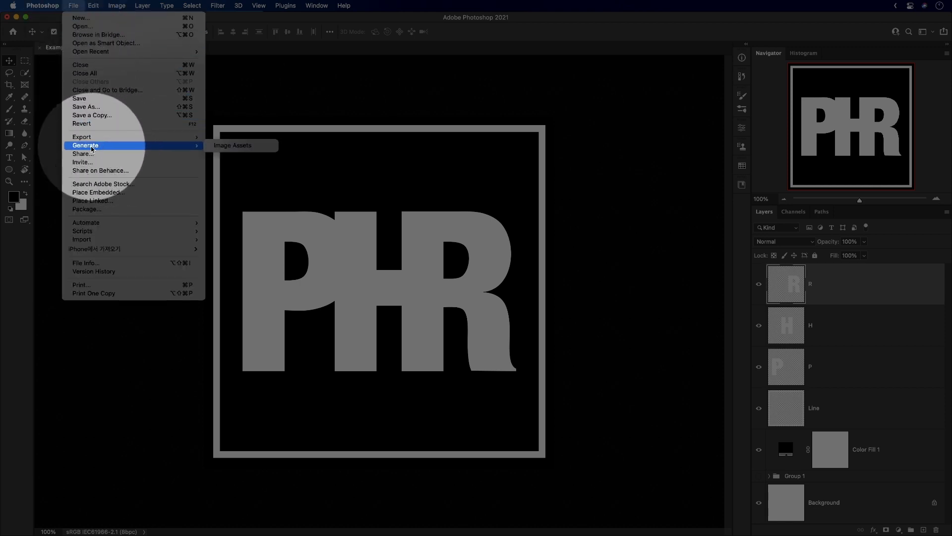
pyautogui.click(221, 146)
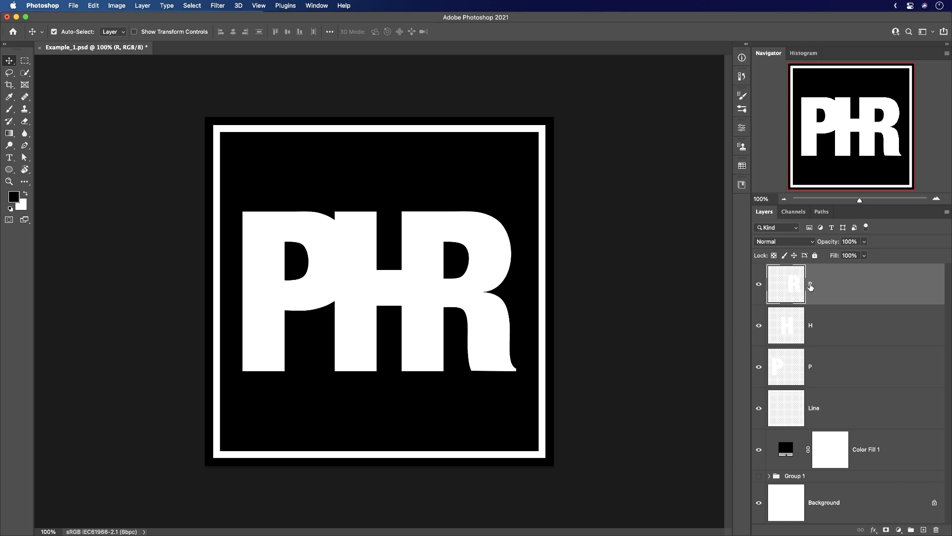
# Rename the R layer to Text.png so that it is exported as an image asset.
pyautogui.doubleClick(810, 284)
pyautogui.write('Text.')
pyautogui.write('png')
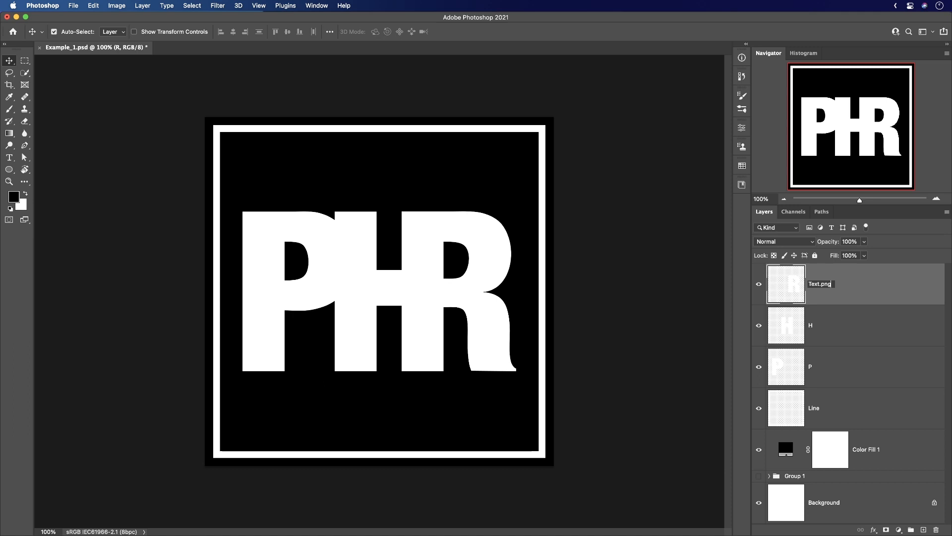
pyautogui.press('Return')
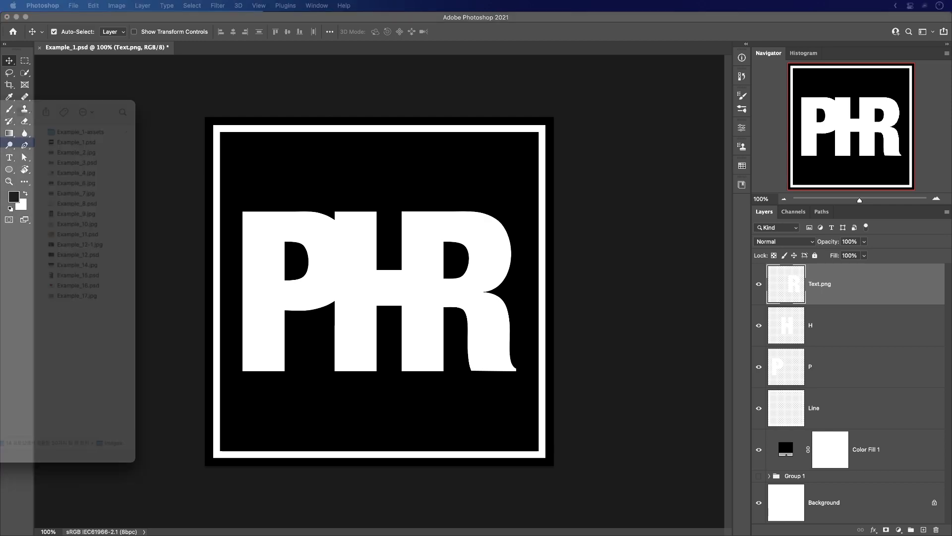
# Switch to Finder, preview Text.png in the Example_1-assets folder and drop the file into Photoshop.
pyautogui.moveTo(0, 103); pyautogui.dragTo(466, 71)
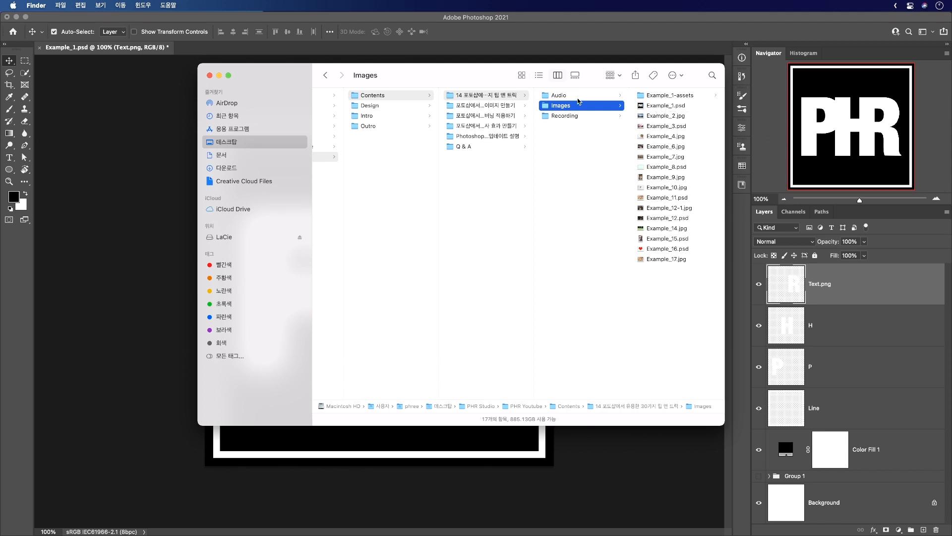
pyautogui.moveTo(484, 74); pyautogui.dragTo(433, 82)
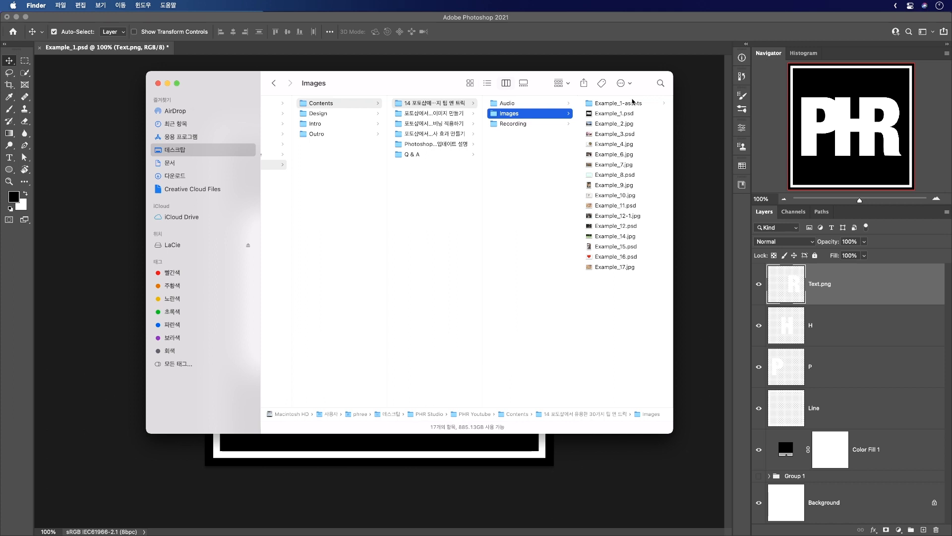
pyautogui.click(634, 102)
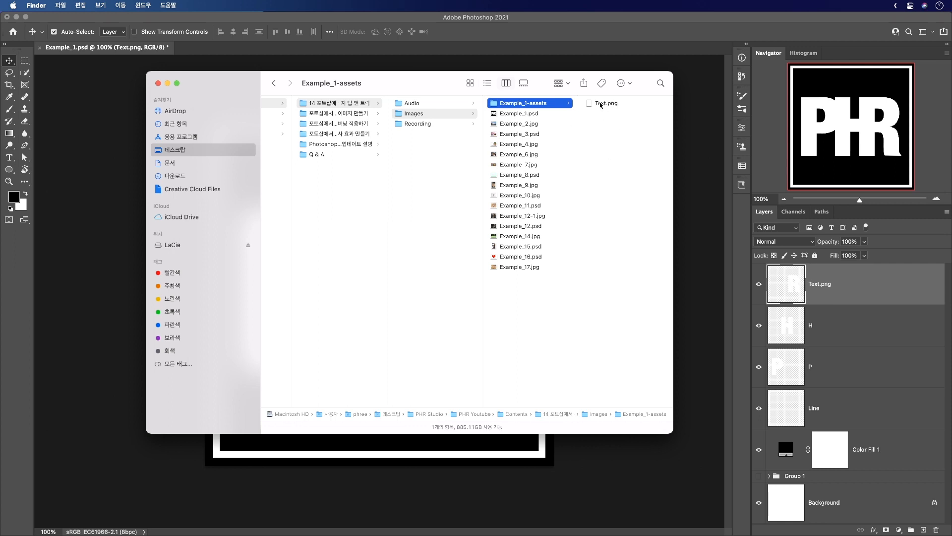
pyautogui.click(604, 102)
pyautogui.press('space')
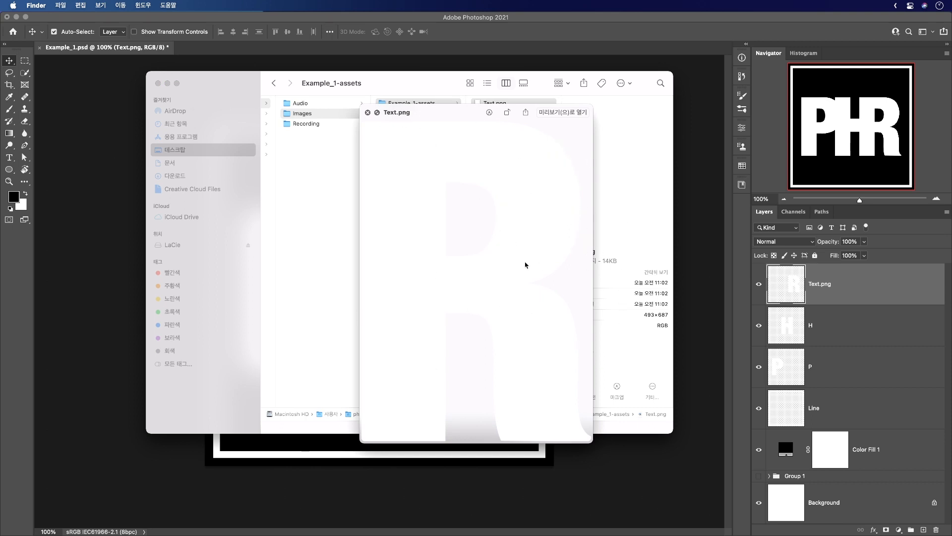
pyautogui.press('space')
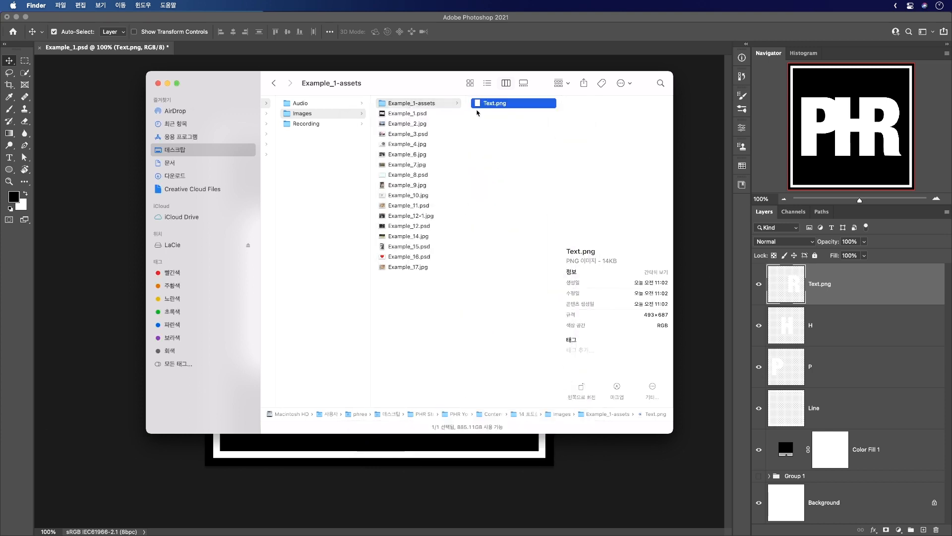
pyautogui.moveTo(495, 104); pyautogui.dragTo(283, 54)
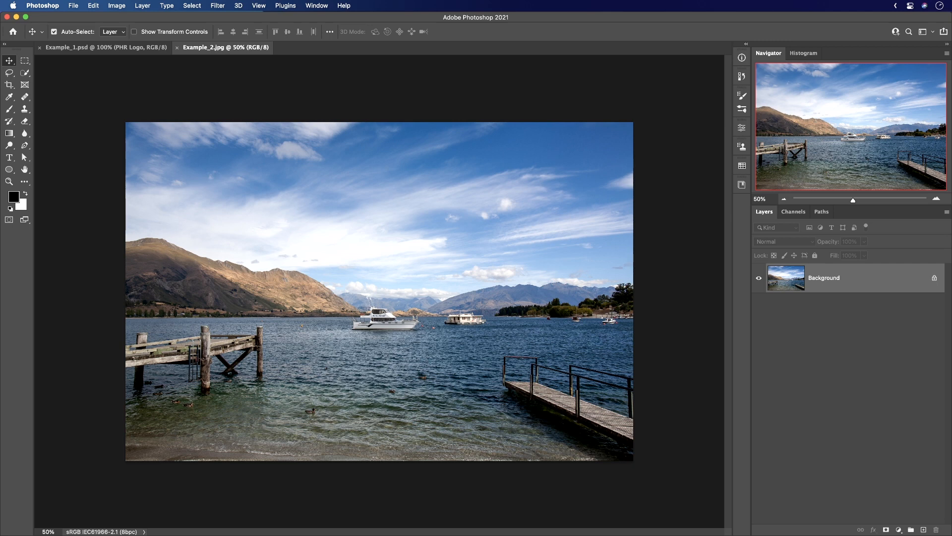
# Zoom Example_2.jpg to 200% and move from the boat to another area with the Hand tool's bird's-eye view.
pyautogui.press('super+equal')
pyautogui.press('super+equal')
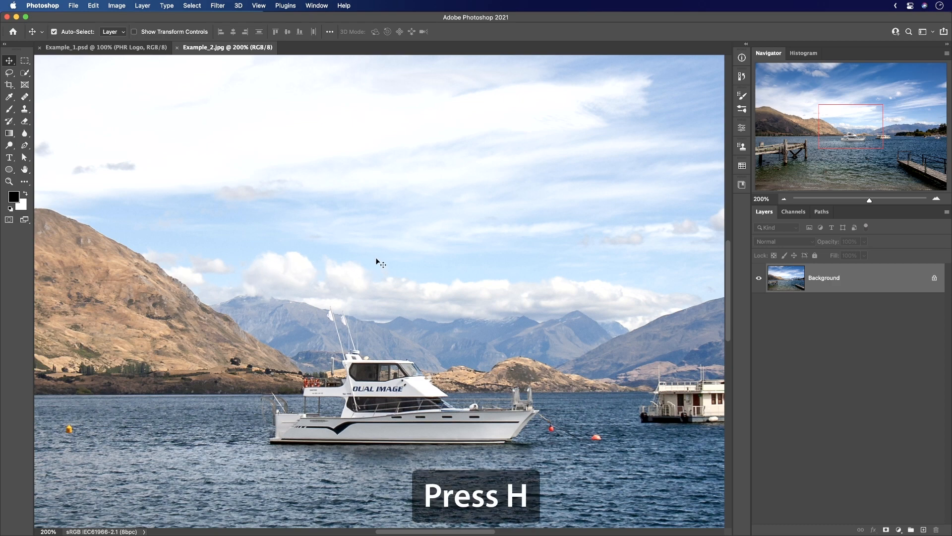
pyautogui.press('h')
pyautogui.moveTo(376, 258); pyautogui.dragTo(399, 405)
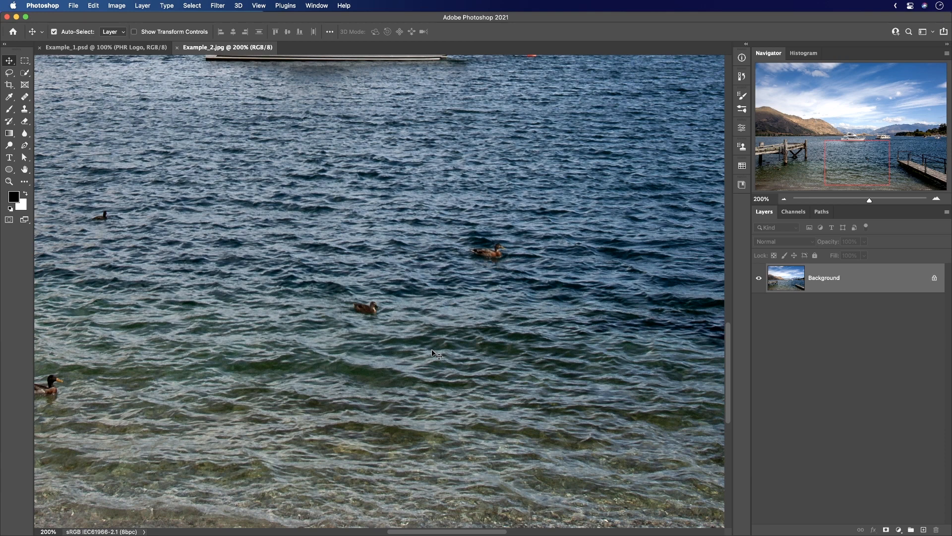
# Zoom Example_2.jpg out to 50% and view the whole image fitted to the screen with the Hand tool.
pyautogui.press('super+minus')
pyautogui.press('super+minus')
pyautogui.press('super+minus')
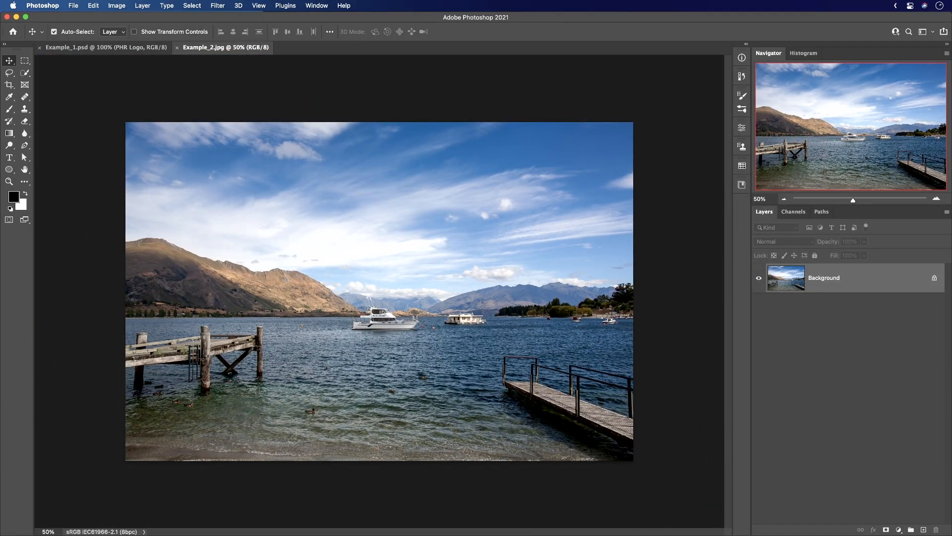
pyautogui.press('h')
pyautogui.press('super+0')
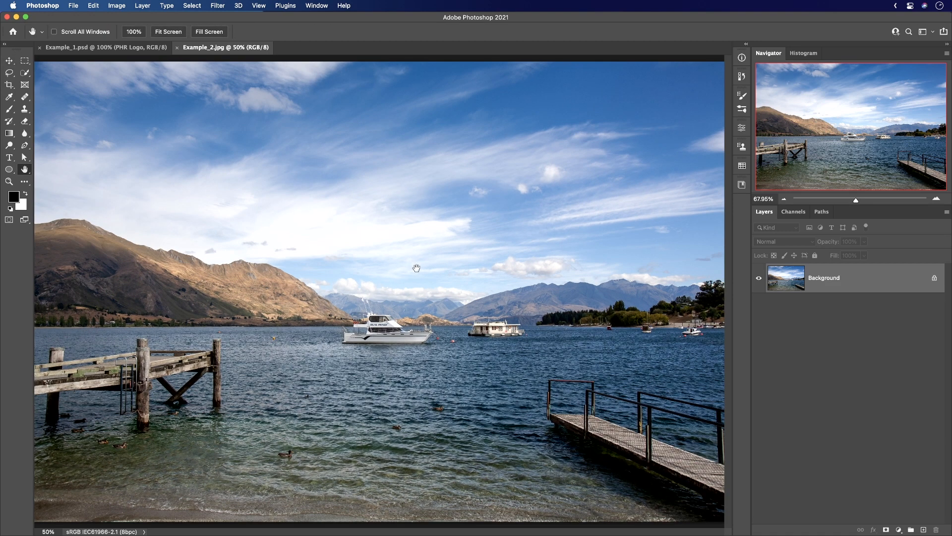
pyautogui.moveTo(419, 270); pyautogui.dragTo(420, 274)
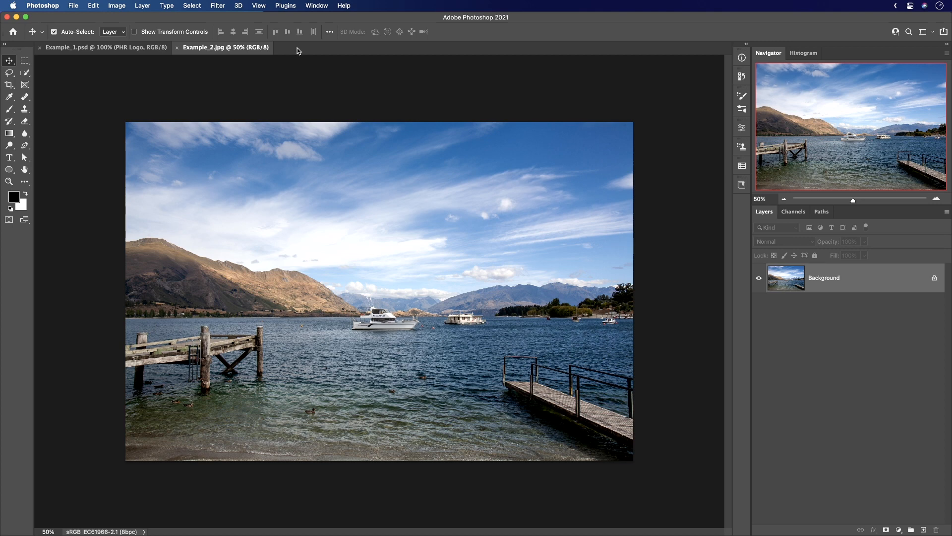
# Switch to Example_1.psd, expand the PHR Logo group and zoom the canvas to the R, P and Background layers in turn.
pyautogui.click(130, 48)
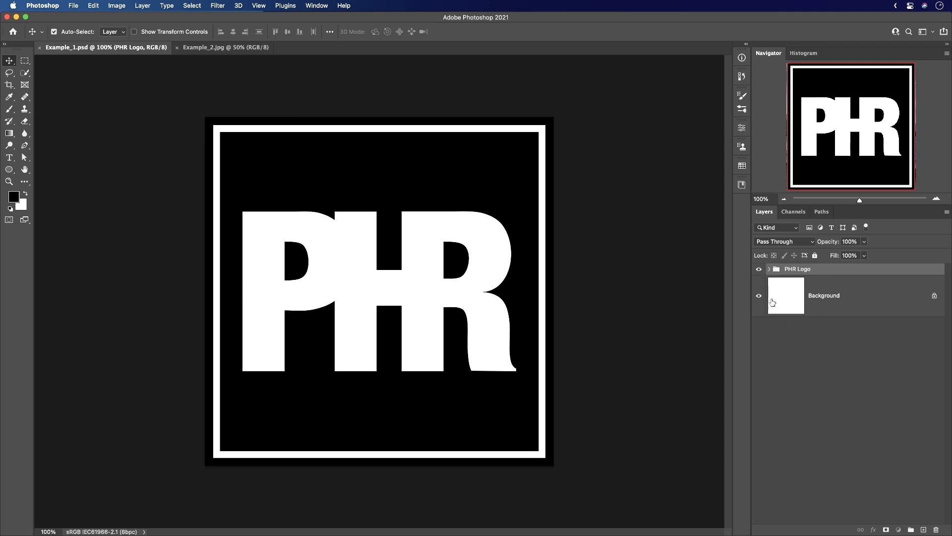
pyautogui.click(769, 269)
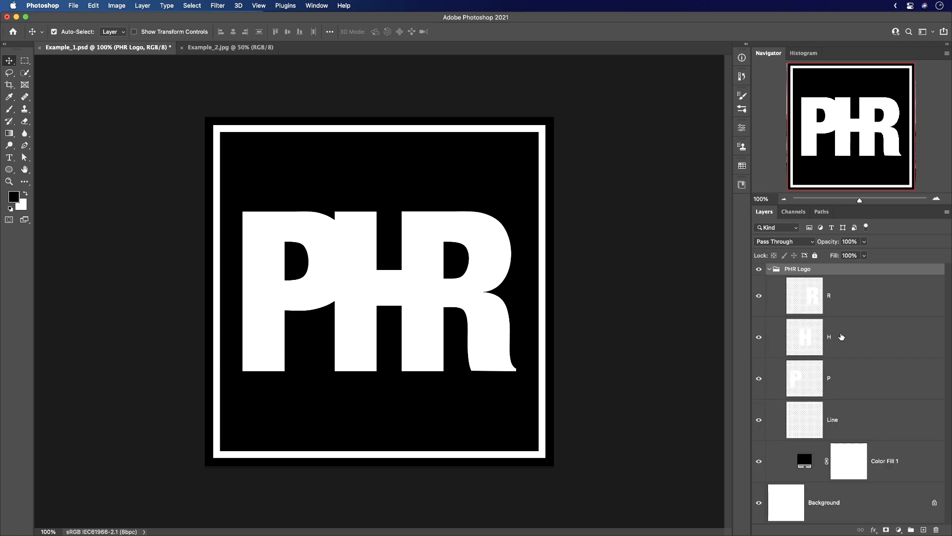
pyautogui.click(895, 304)
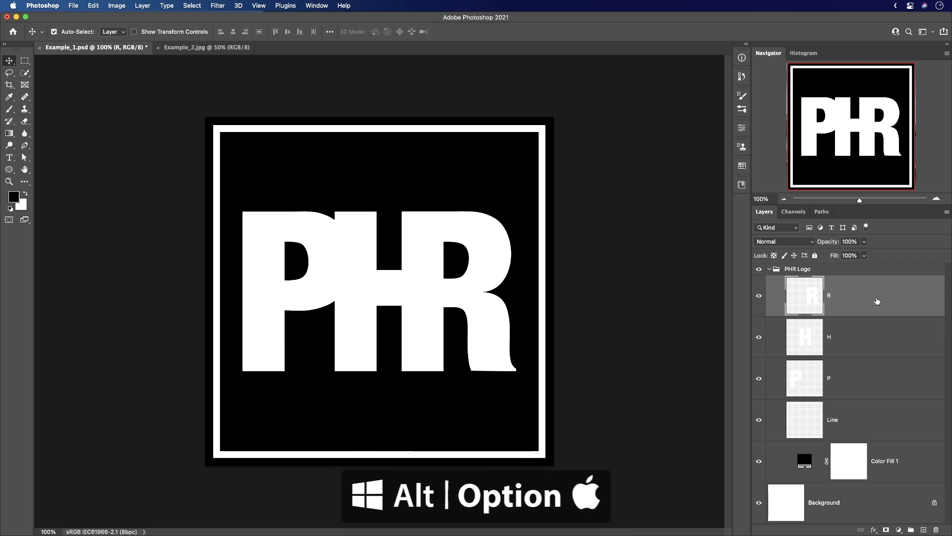
pyautogui.keyDown('alt'); pyautogui.click(877, 300); pyautogui.keyUp('alt')
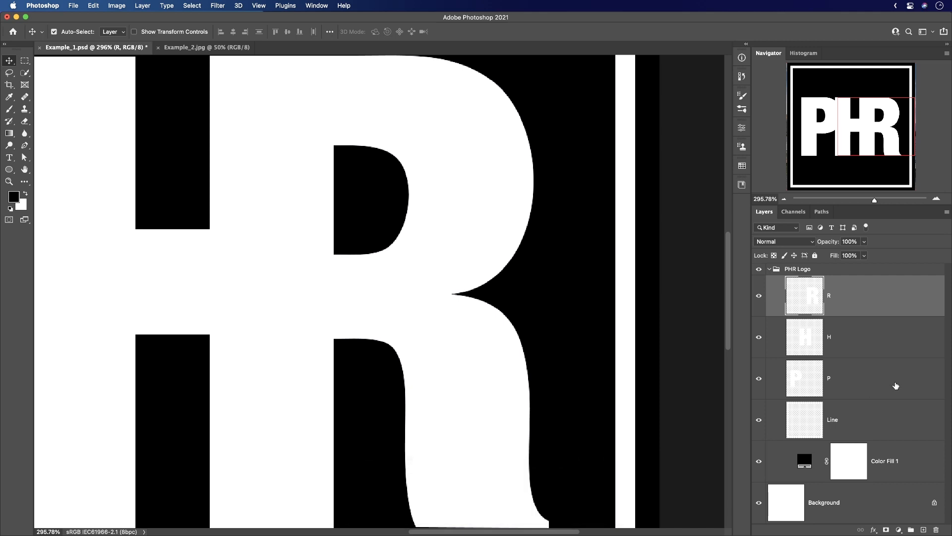
pyautogui.click(882, 372)
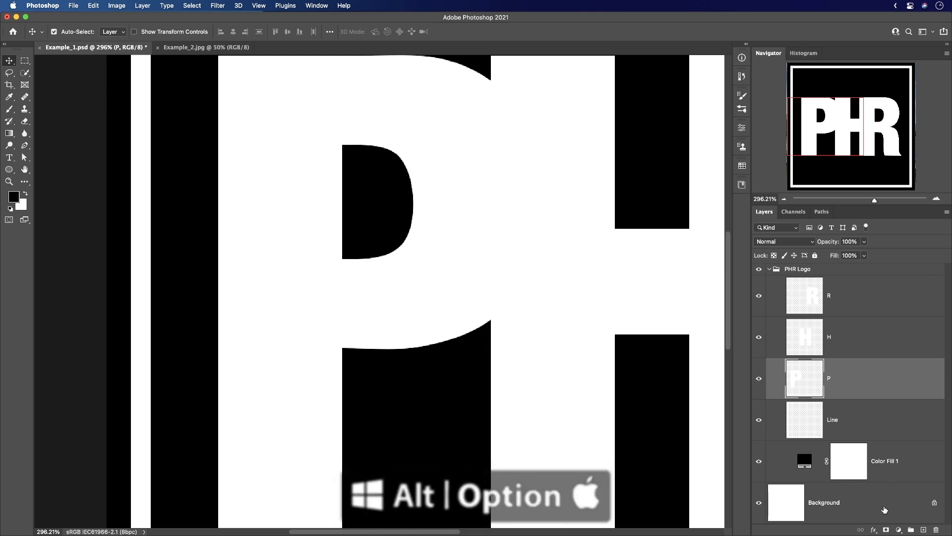
pyautogui.press('super+0')
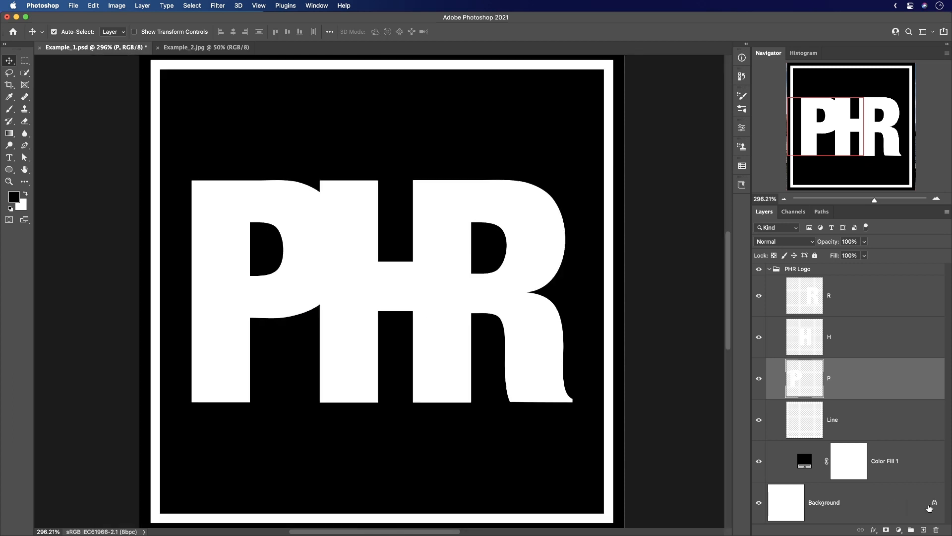
pyautogui.click(898, 503)
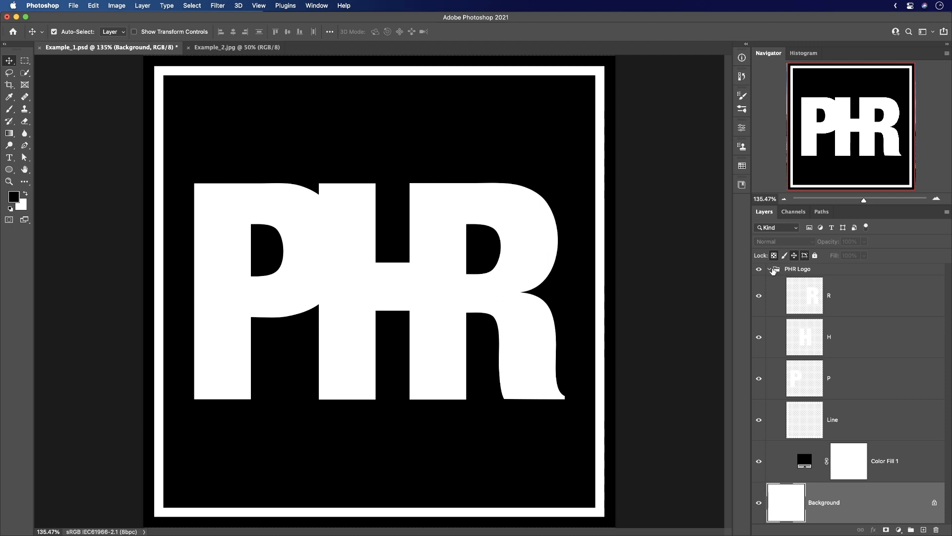
# Clip the layer thumbnails to the layer bounds and expand the PHR Logo group to view them.
pyautogui.click(770, 269)
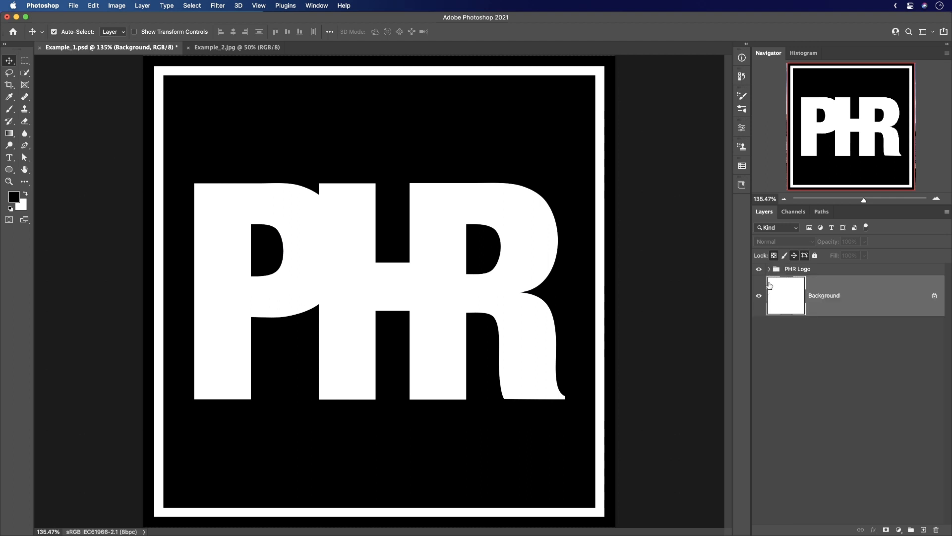
pyautogui.rightClick(852, 384)
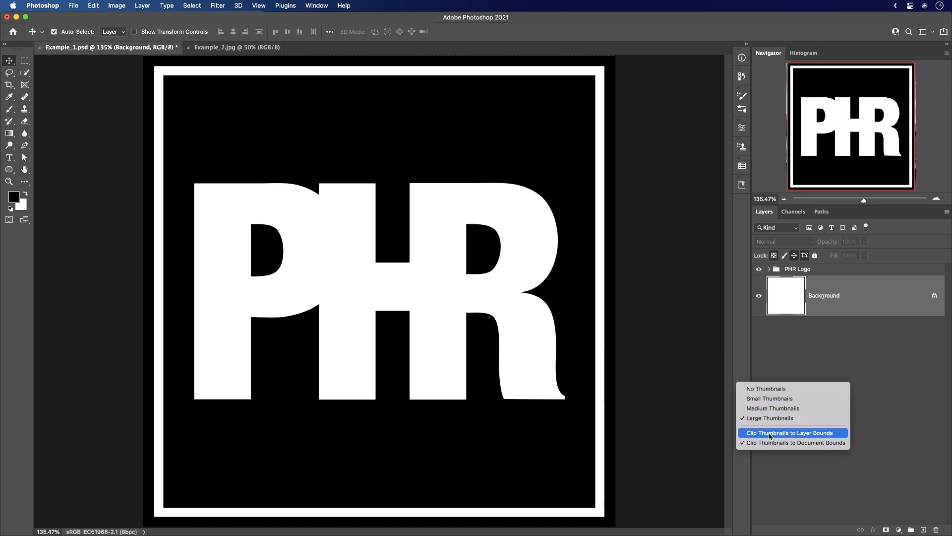
pyautogui.click(811, 433)
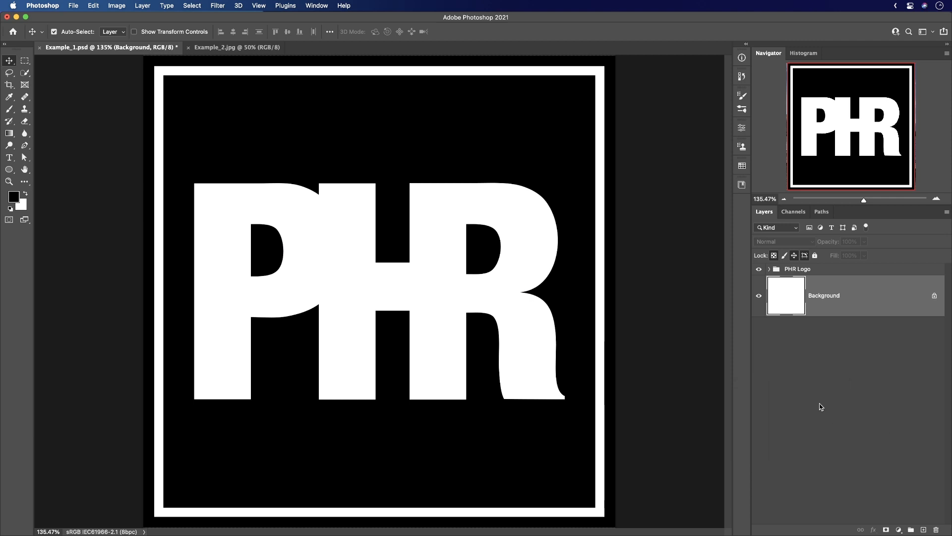
pyautogui.click(772, 269)
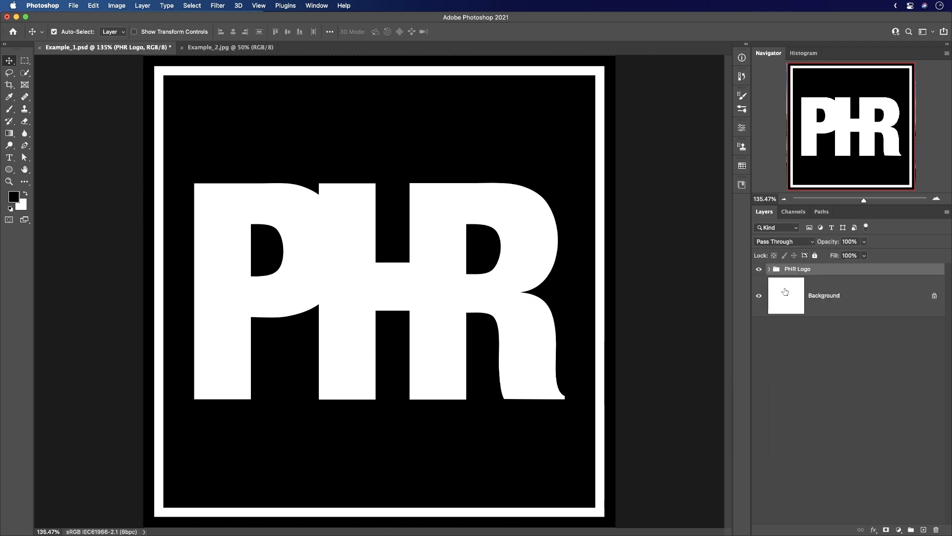
pyautogui.click(770, 269)
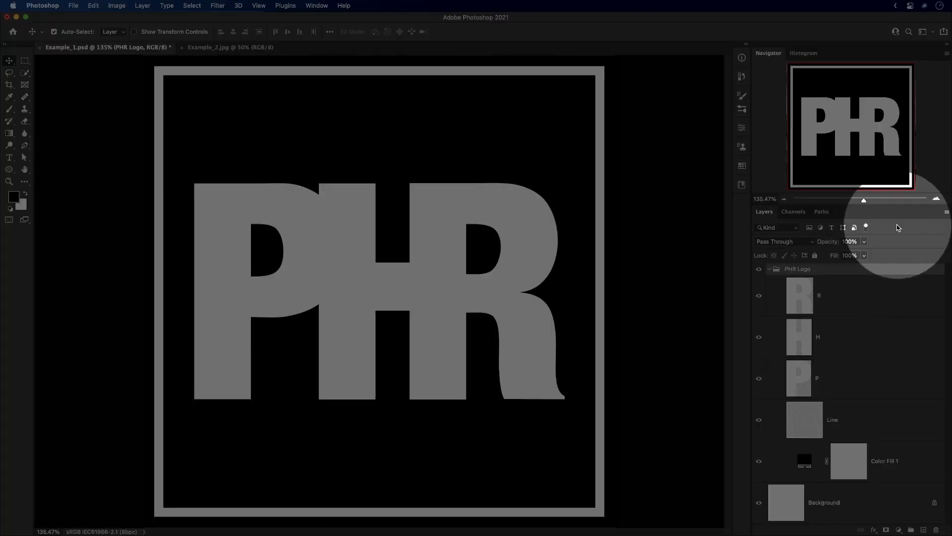
# Set the thumbnail contents to Entire Document in the Layers Panel Options.
pyautogui.click(947, 212)
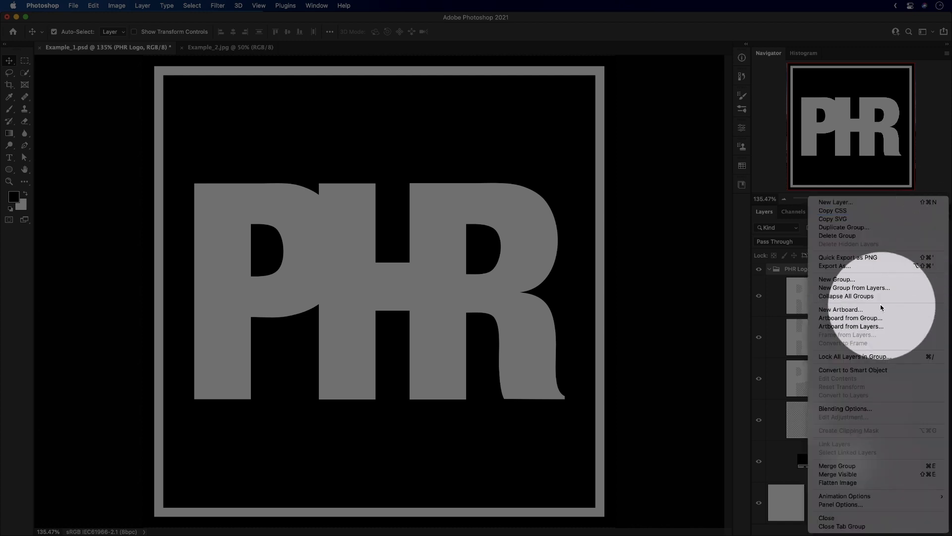
pyautogui.click(840, 504)
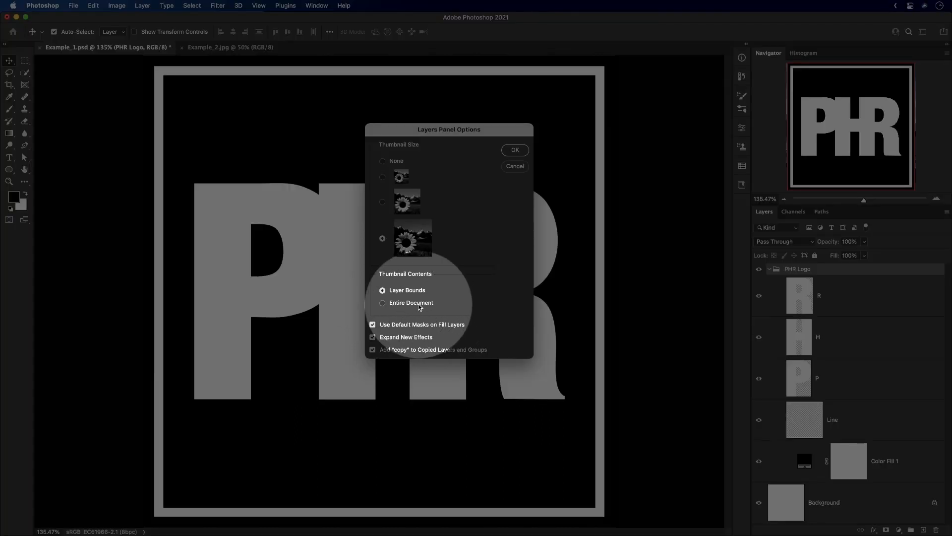
pyautogui.click(411, 303)
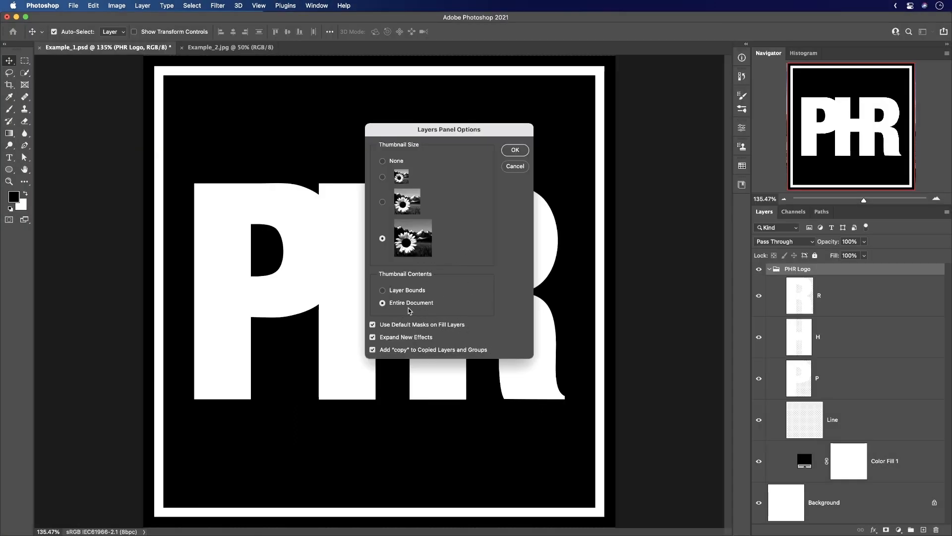
pyautogui.click(515, 151)
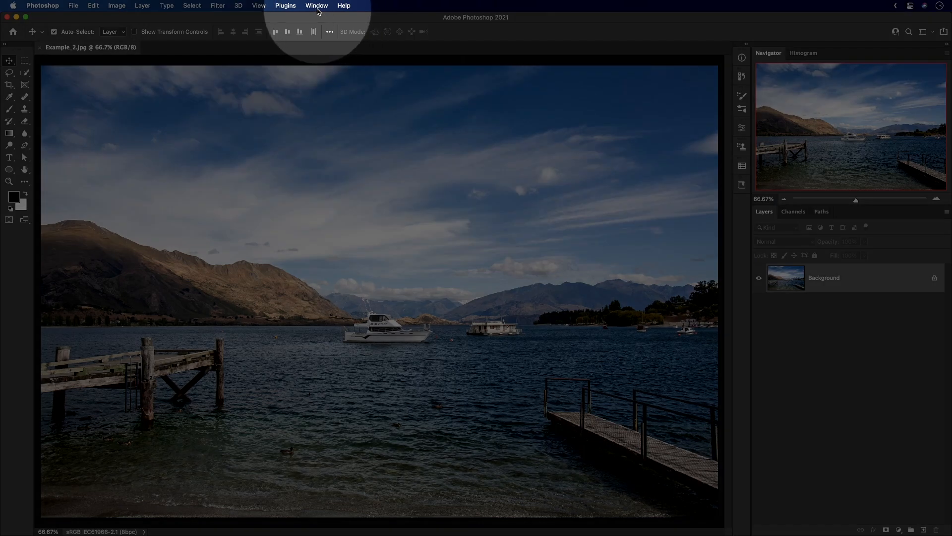
# Create a second window for Example_2.jpg.
pyautogui.click(316, 5)
pyautogui.moveTo(327, 19)
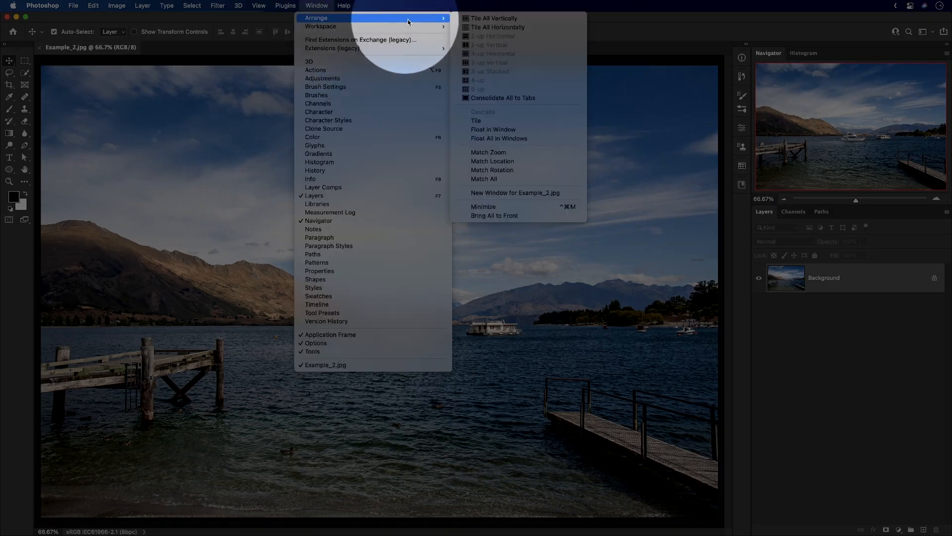
pyautogui.click(513, 193)
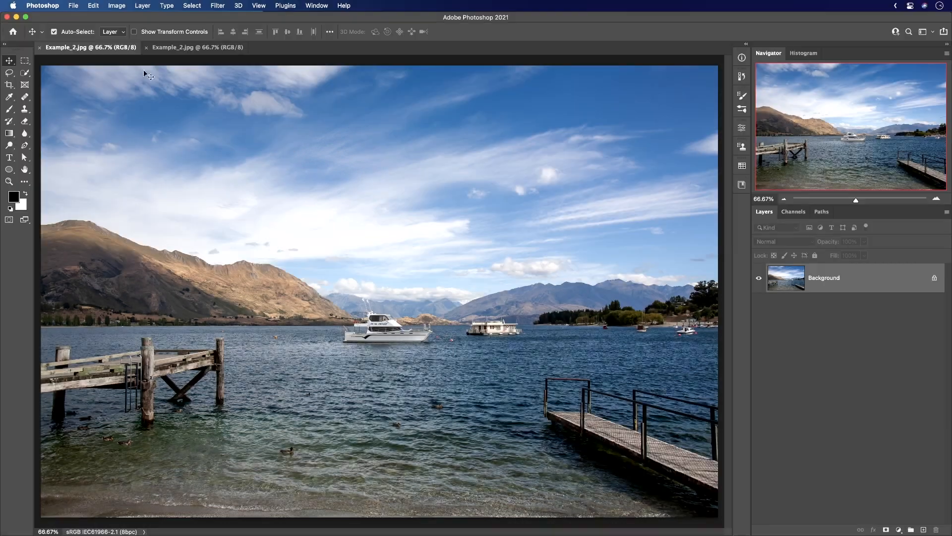
# Arrange the two Example_2.jpg windows side by side with the 2-up Vertical layout.
pyautogui.click(194, 48)
pyautogui.click(93, 48)
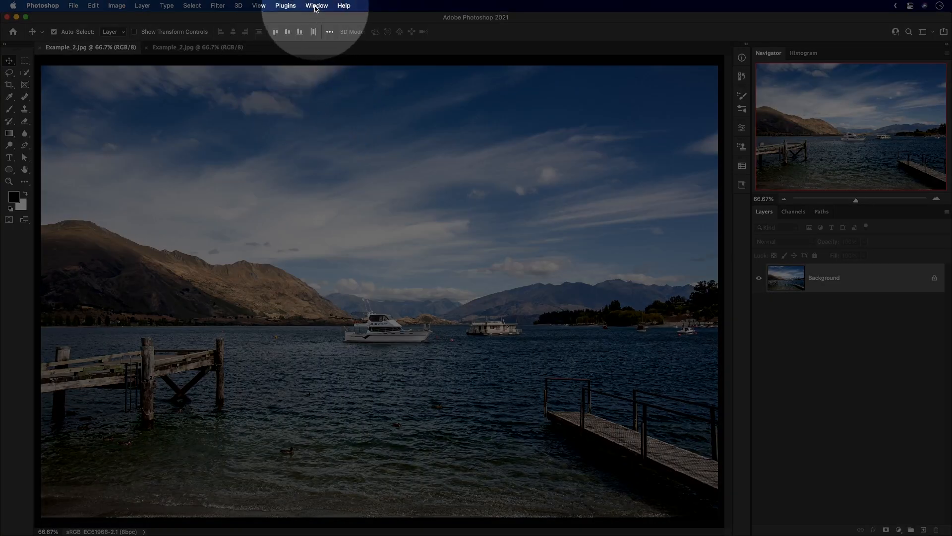
pyautogui.click(316, 6)
pyautogui.moveTo(316, 19)
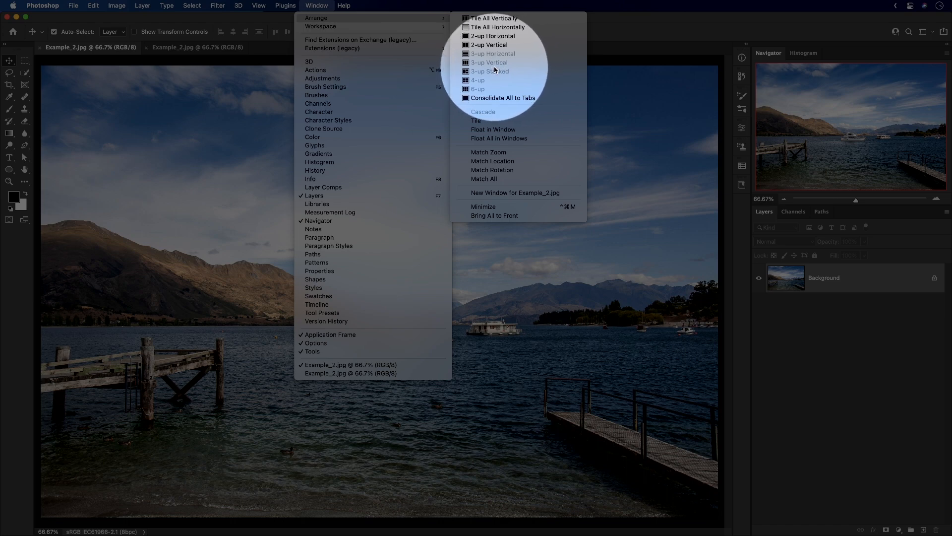
pyautogui.click(485, 46)
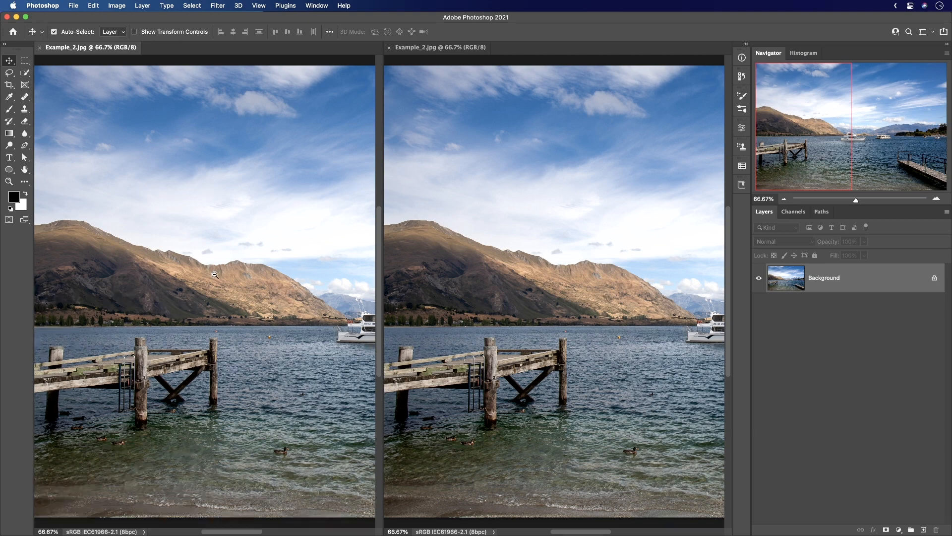
# Zoom both windows to about 129%, turn off Zoom All Windows and zoom only the first window to about 228%.
pyautogui.moveTo(214, 274); pyautogui.dragTo(301, 278)
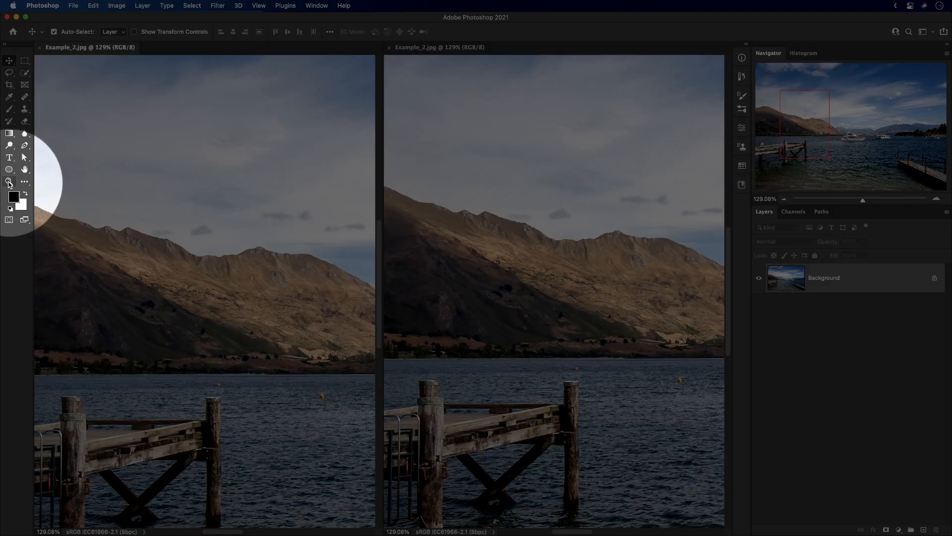
pyautogui.click(11, 182)
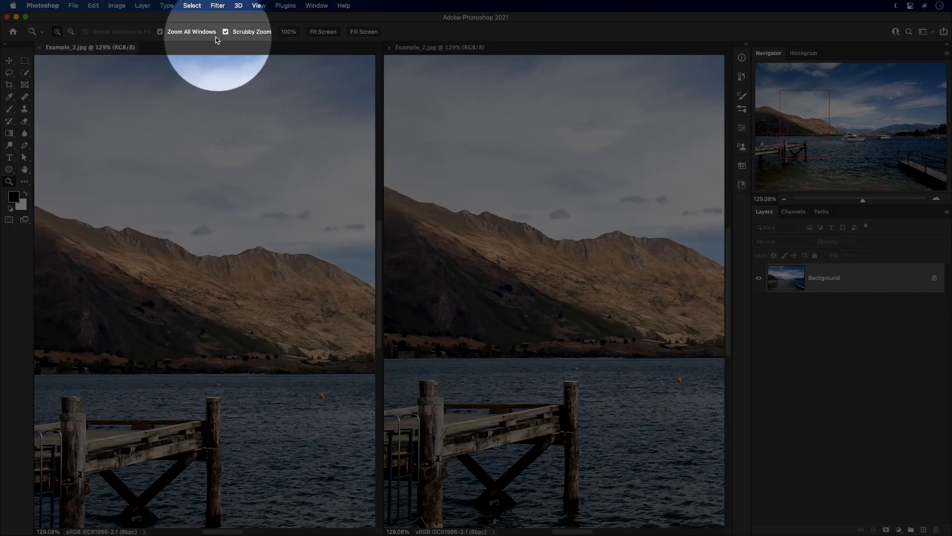
pyautogui.click(187, 33)
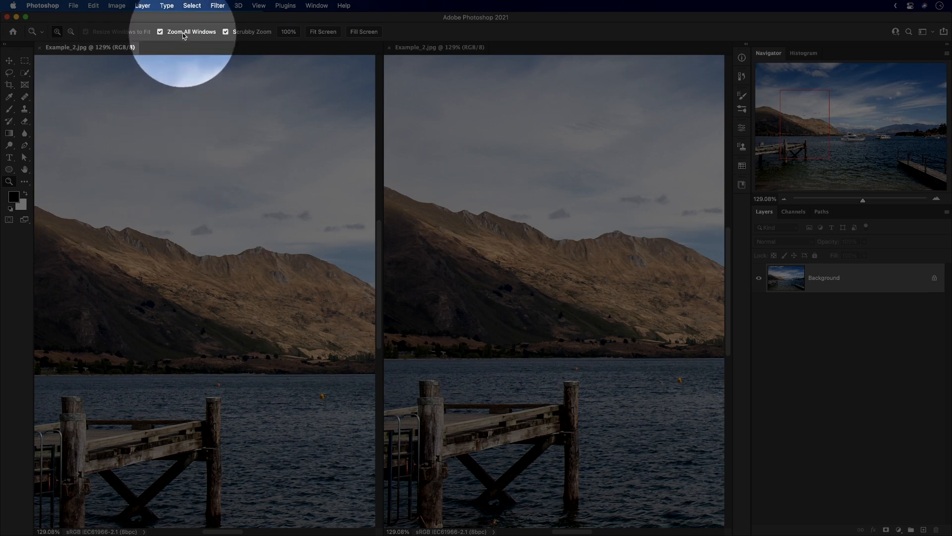
pyautogui.press('alt')
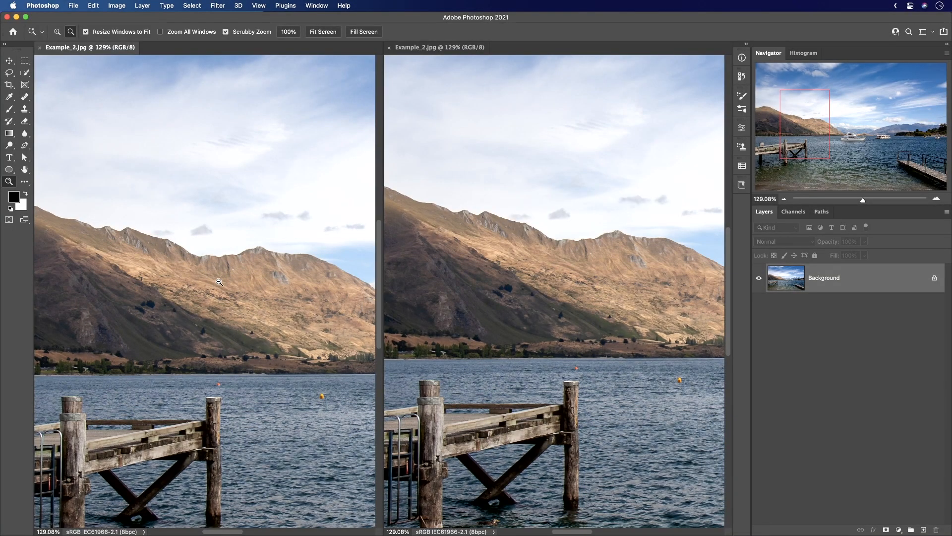
pyautogui.moveTo(219, 282); pyautogui.dragTo(292, 300)
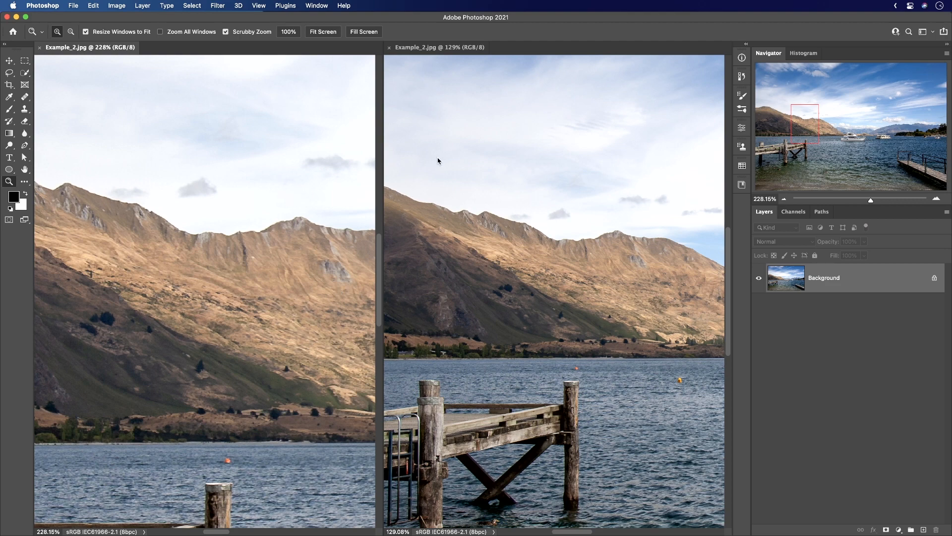
# Zoom the first window out to about 152% and pan it toward the white boat.
pyautogui.keyDown('alt'); pyautogui.click(264, 298); pyautogui.keyUp('alt')
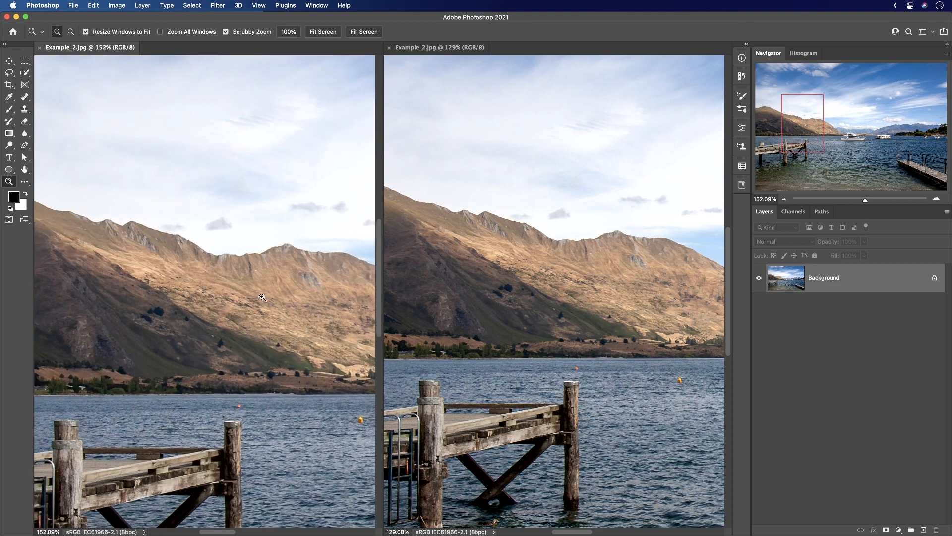
pyautogui.moveTo(289, 332); pyautogui.dragTo(172, 262)
pyautogui.moveTo(180, 322); pyautogui.dragTo(101, 330)
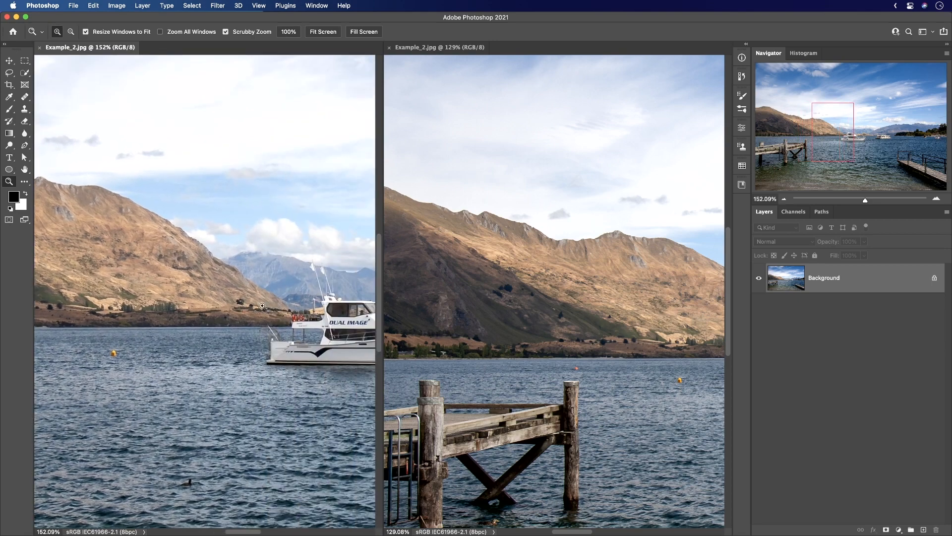
# Zoom only the second Example_2.jpg window out to 50% for an overview of the lake.
pyautogui.click(572, 308)
pyautogui.moveTo(604, 311); pyautogui.dragTo(509, 292)
pyautogui.keyDown('alt'); pyautogui.click(629, 335); pyautogui.keyUp('alt')
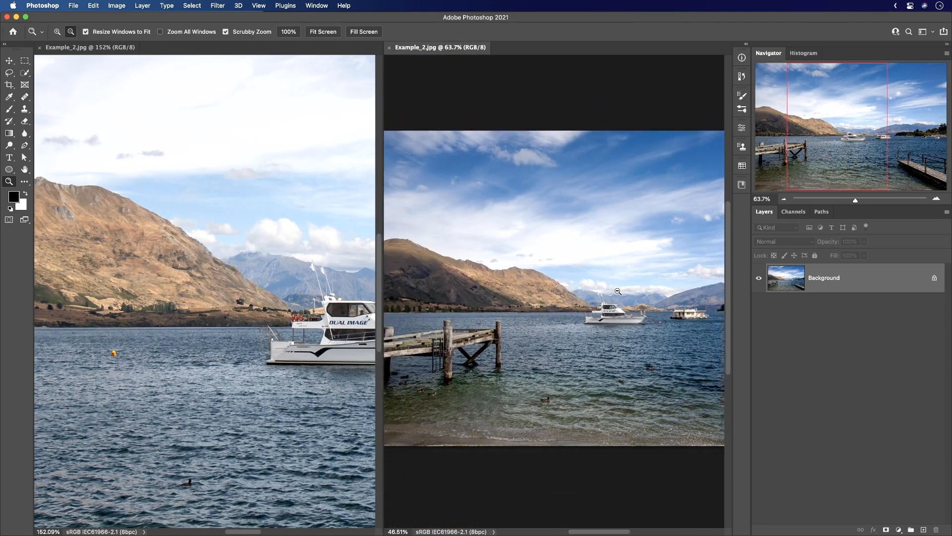
pyautogui.press('super+minus')
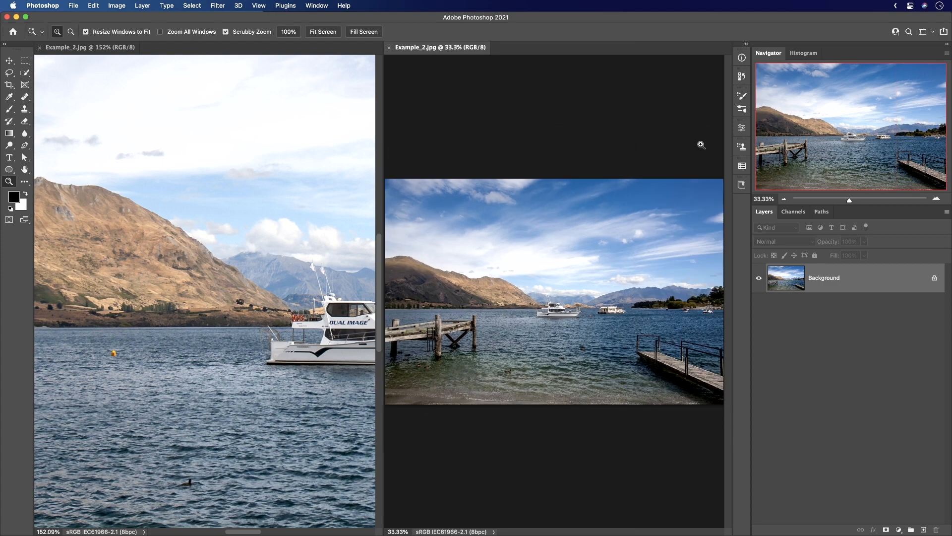
pyautogui.press('super+plus')
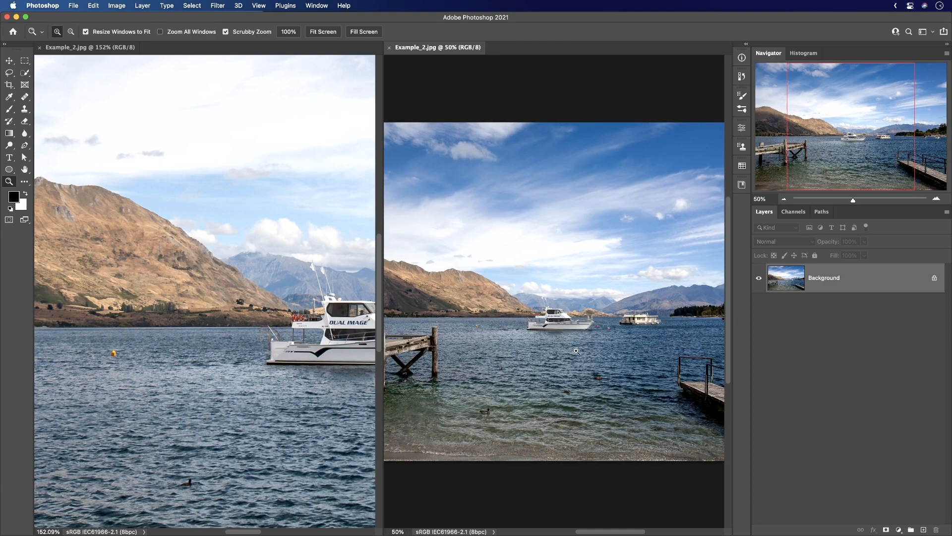
# Paint out the houseboat and the white boat's lower hull in the first window with the Clone Stamp tool.
pyautogui.click(265, 352)
pyautogui.moveTo(320, 327); pyautogui.dragTo(189, 317)
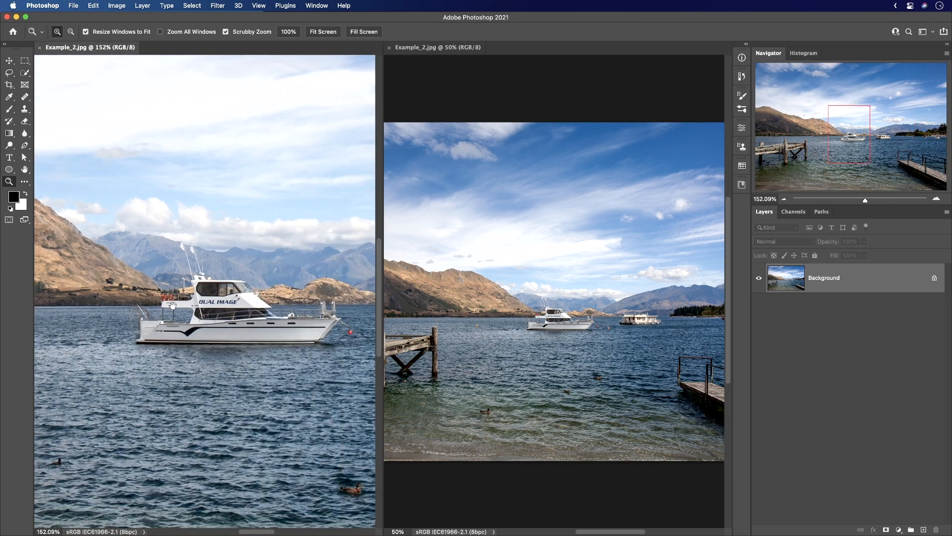
pyautogui.moveTo(270, 336); pyautogui.dragTo(230, 334)
pyautogui.moveTo(347, 333); pyautogui.dragTo(249, 333)
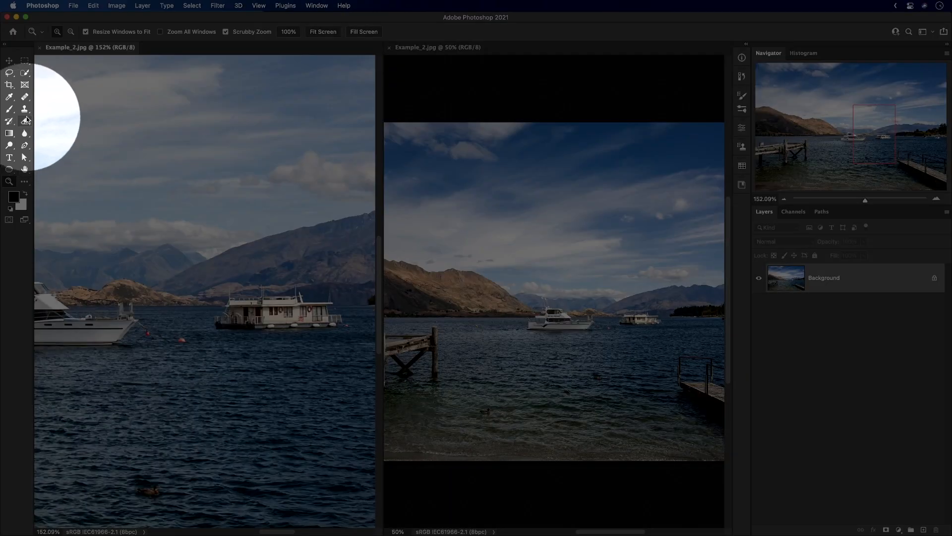
pyautogui.click(24, 108)
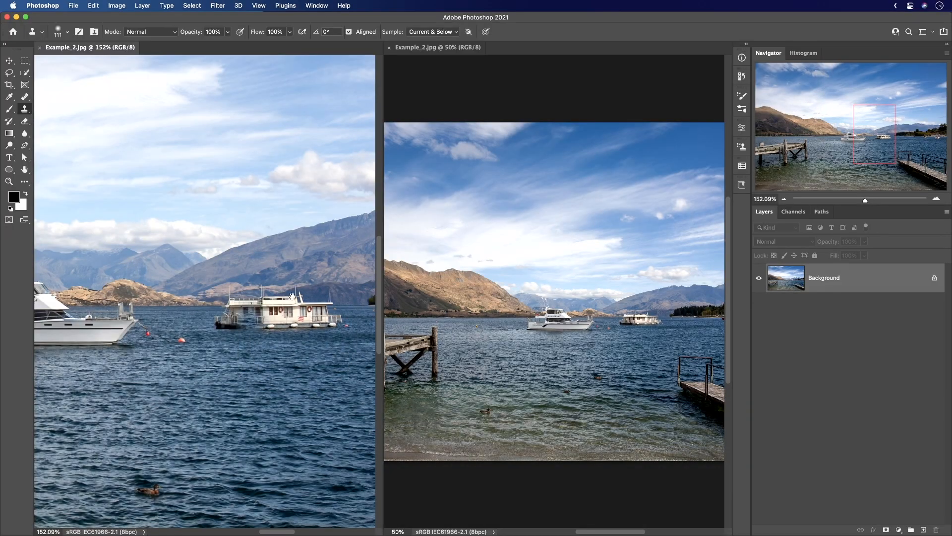
pyautogui.moveTo(330, 342)
pyautogui.mouseDown()
pyautogui.moveTo(207, 321)
pyautogui.moveTo(240, 319)
pyautogui.moveTo(209, 308)
pyautogui.moveTo(223, 305)
pyautogui.moveTo(124, 306)
pyautogui.mouseUp()
pyautogui.keyDown('alt'); pyautogui.click(238, 324); pyautogui.keyUp('alt')
pyautogui.moveTo(79, 322)
pyautogui.mouseDown()
pyautogui.moveTo(372, 302)
pyautogui.moveTo(361, 282)
pyautogui.mouseUp()
pyautogui.moveTo(287, 298); pyautogui.dragTo(277, 298)
pyautogui.moveTo(275, 294)
pyautogui.mouseDown()
pyautogui.moveTo(132, 294)
pyautogui.moveTo(319, 273)
pyautogui.mouseUp()
pyautogui.moveTo(191, 326); pyautogui.dragTo(232, 326)
pyautogui.moveTo(303, 287)
pyautogui.mouseDown()
pyautogui.moveTo(131, 297)
pyautogui.moveTo(317, 285)
pyautogui.mouseUp()
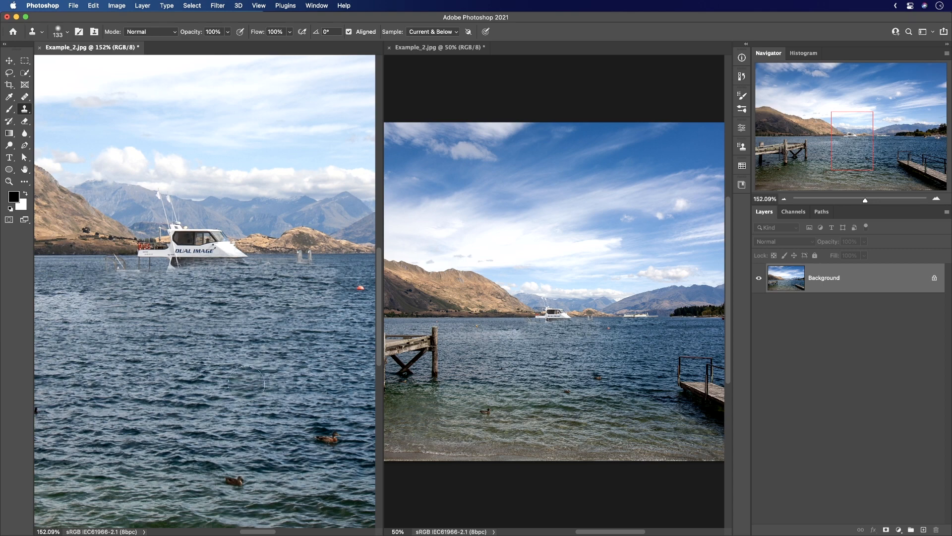
# Pan only the first window back and forth around the retouched boat area.
pyautogui.hscroll(3, 228, 347)
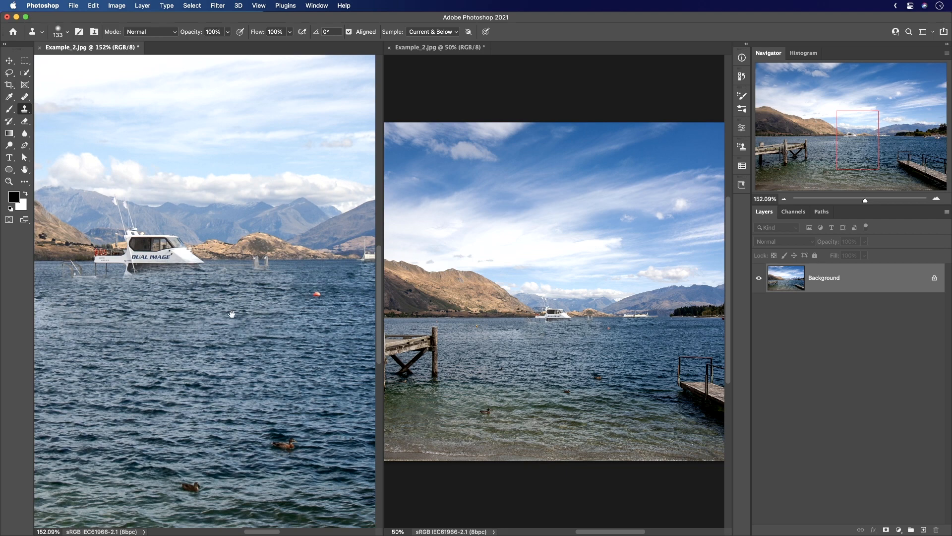
pyautogui.moveTo(146, 299); pyautogui.dragTo(264, 307)
pyautogui.moveTo(194, 305); pyautogui.dragTo(274, 309)
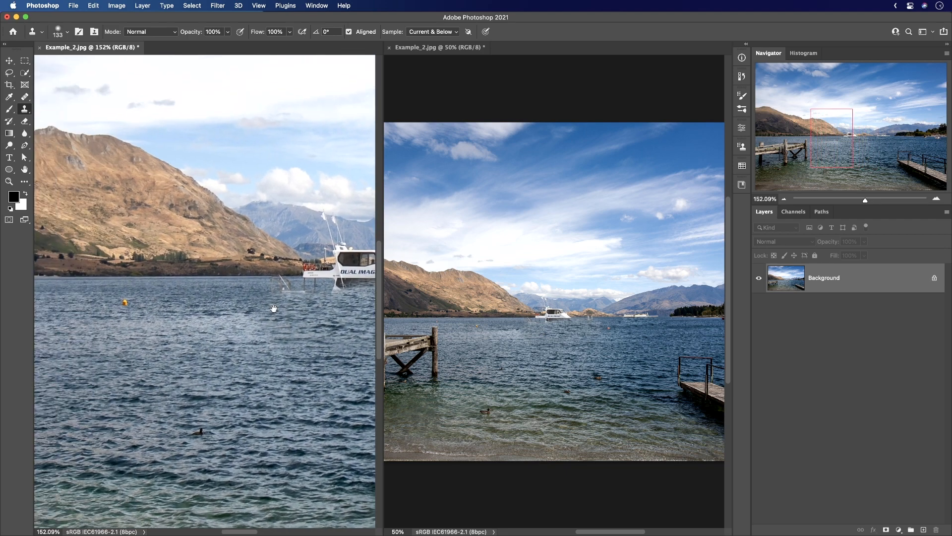
pyautogui.moveTo(126, 302); pyautogui.dragTo(160, 294)
pyautogui.moveTo(286, 317); pyautogui.dragTo(172, 321)
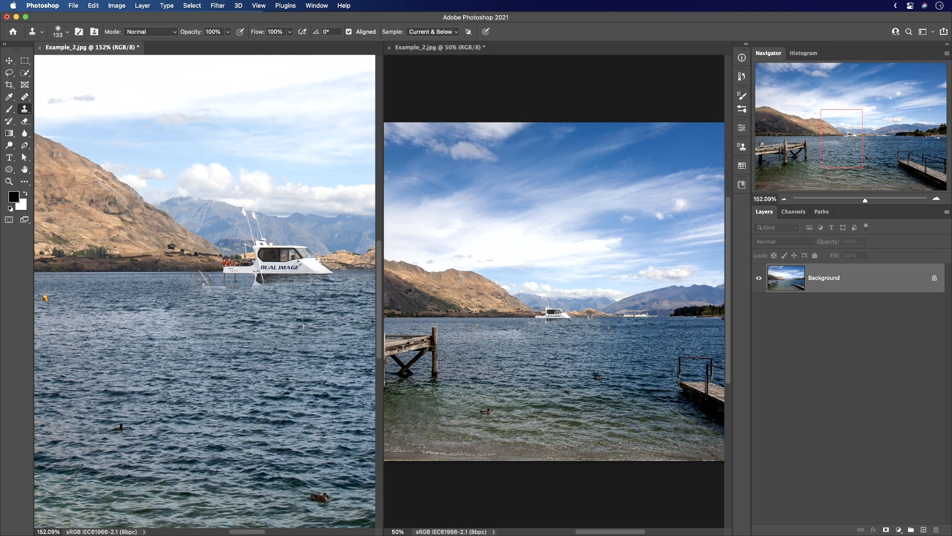
# Pan both Example_2.jpg windows simultaneously toward the wooden pier.
pyautogui.hotkey('shift', 'space')
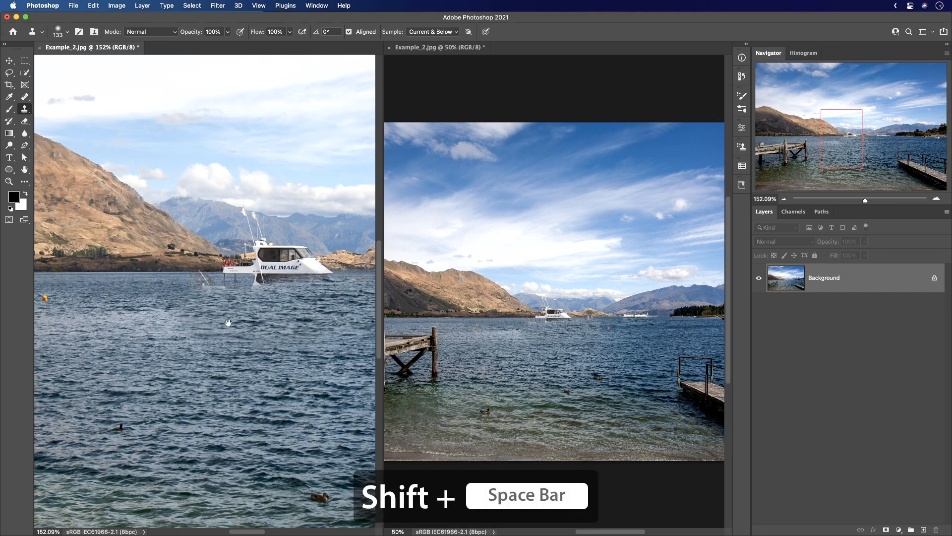
pyautogui.moveTo(240, 310); pyautogui.dragTo(269, 320)
pyautogui.moveTo(179, 312); pyautogui.dragTo(271, 313)
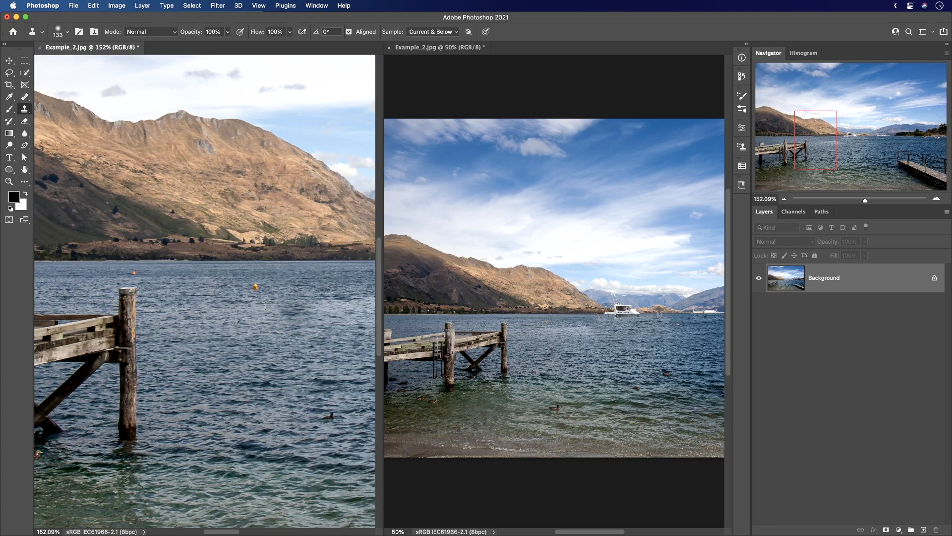
pyautogui.click(258, 292)
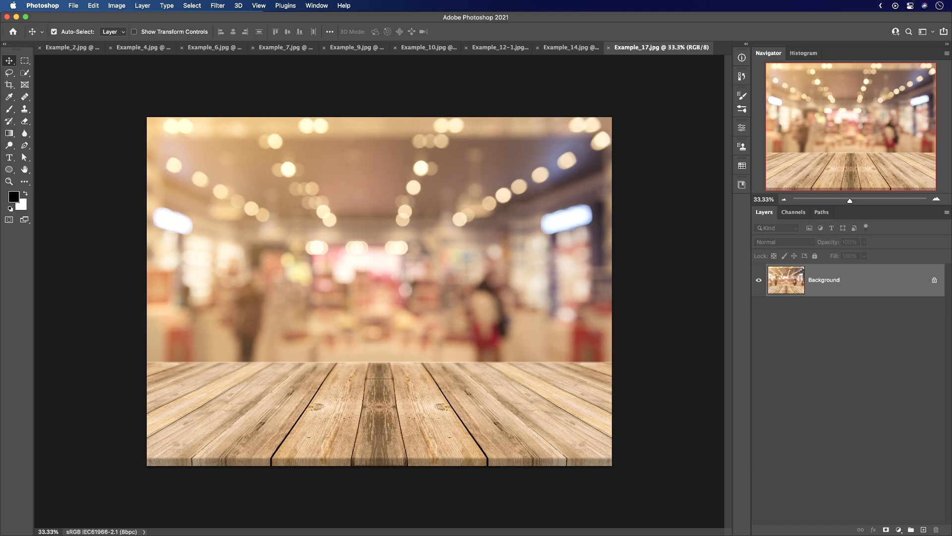
# Load all open files as layers of one document with Load Files into Stack and close the other documents.
pyautogui.click(73, 49)
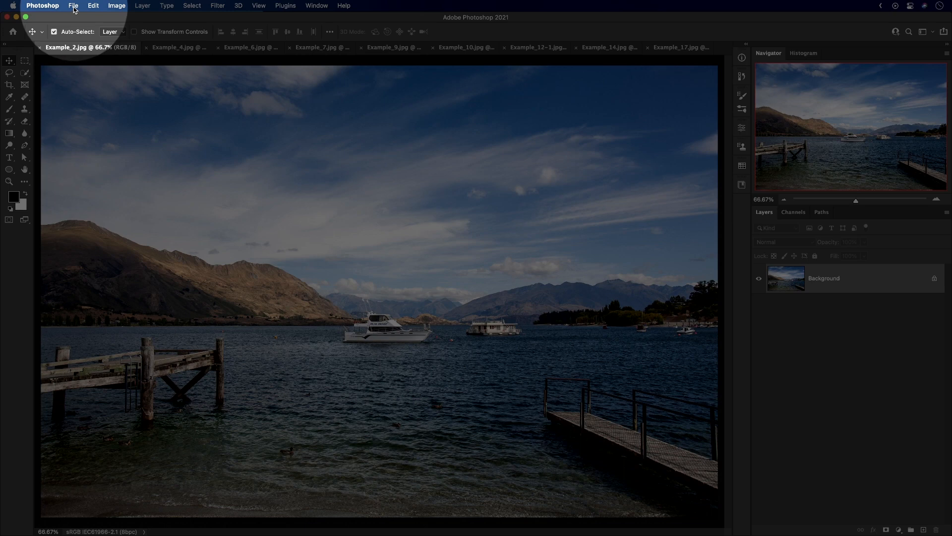
pyautogui.click(73, 9)
pyautogui.moveTo(196, 231)
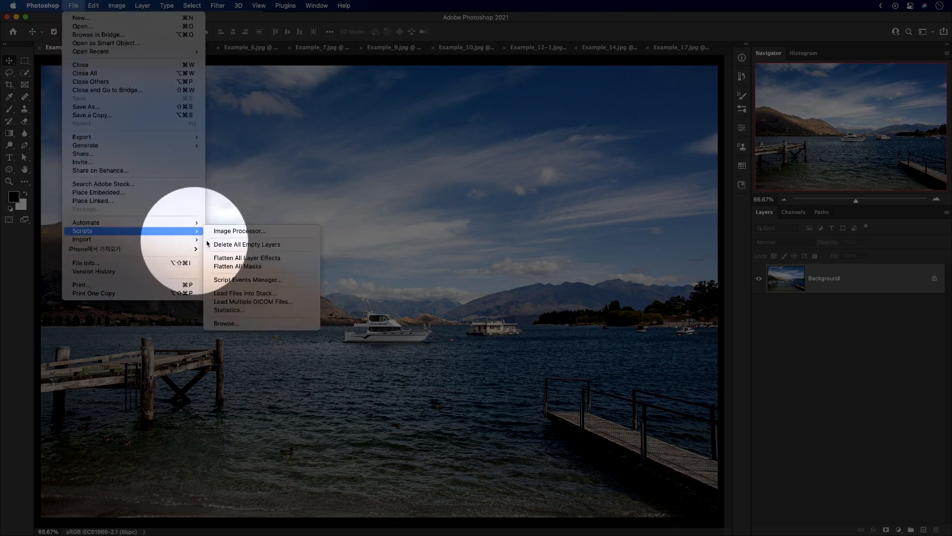
pyautogui.click(245, 294)
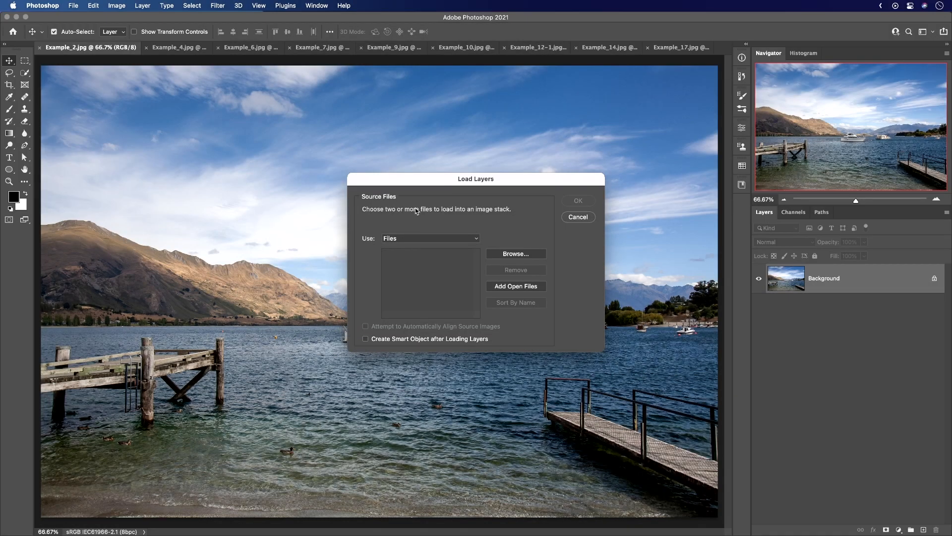
pyautogui.moveTo(451, 184); pyautogui.dragTo(443, 154)
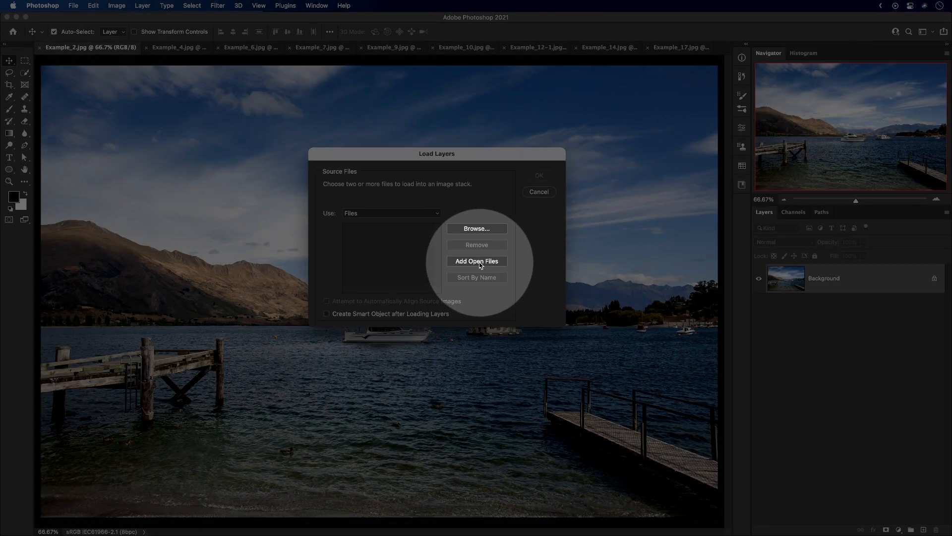
pyautogui.click(480, 265)
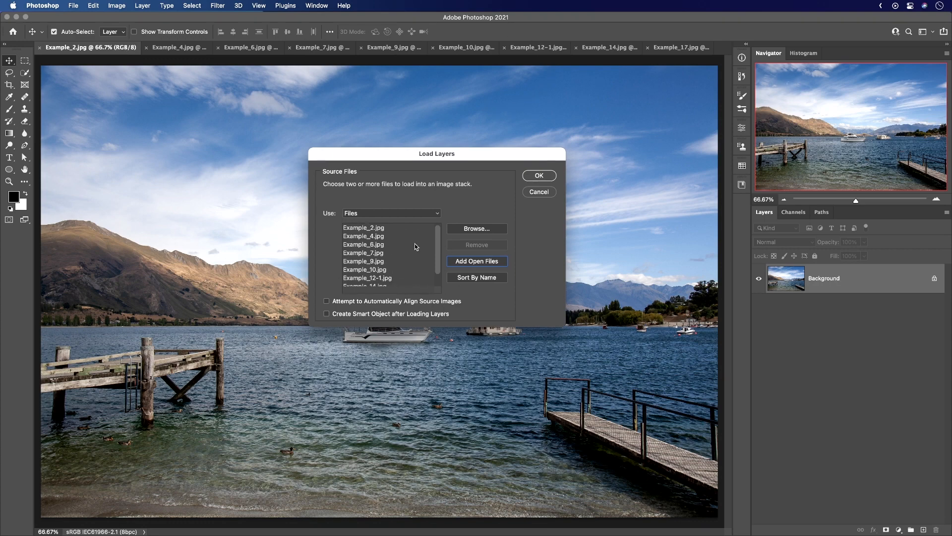
pyautogui.click(539, 175)
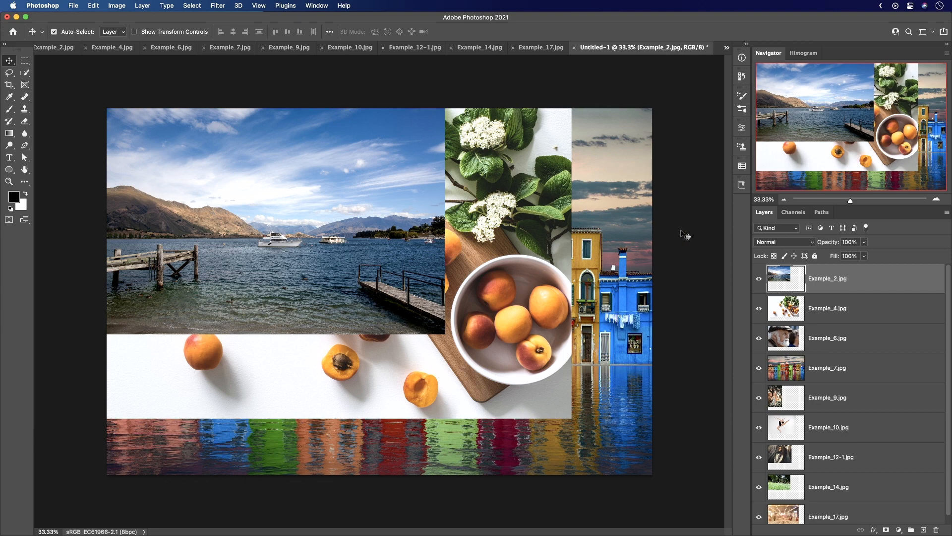
pyautogui.rightClick(635, 47)
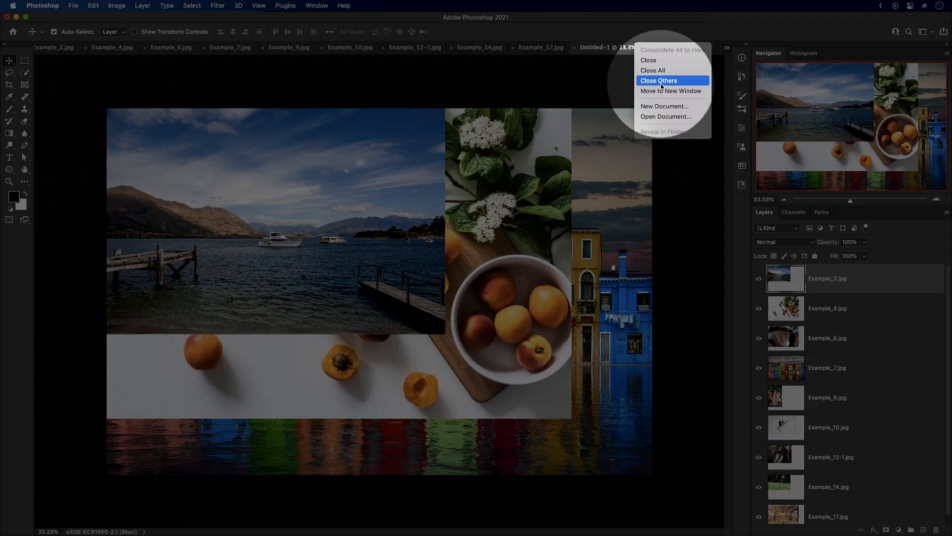
pyautogui.click(659, 82)
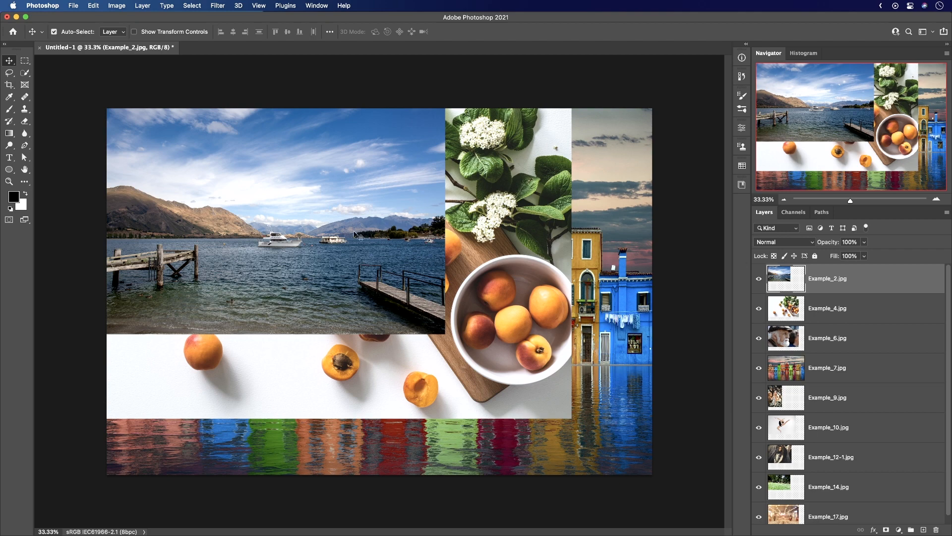
# Spread four layers over the canvas: Example_2 lower left, Example_4 upper right, Example_6 upper left and Example_7 lower right.
pyautogui.moveTo(369, 213); pyautogui.dragTo(156, 411)
pyautogui.moveTo(353, 250); pyautogui.dragTo(586, 173)
pyautogui.moveTo(290, 263); pyautogui.dragTo(211, 174)
pyautogui.moveTo(466, 345); pyautogui.dragTo(585, 437)
pyautogui.moveTo(385, 362); pyautogui.dragTo(390, 421)
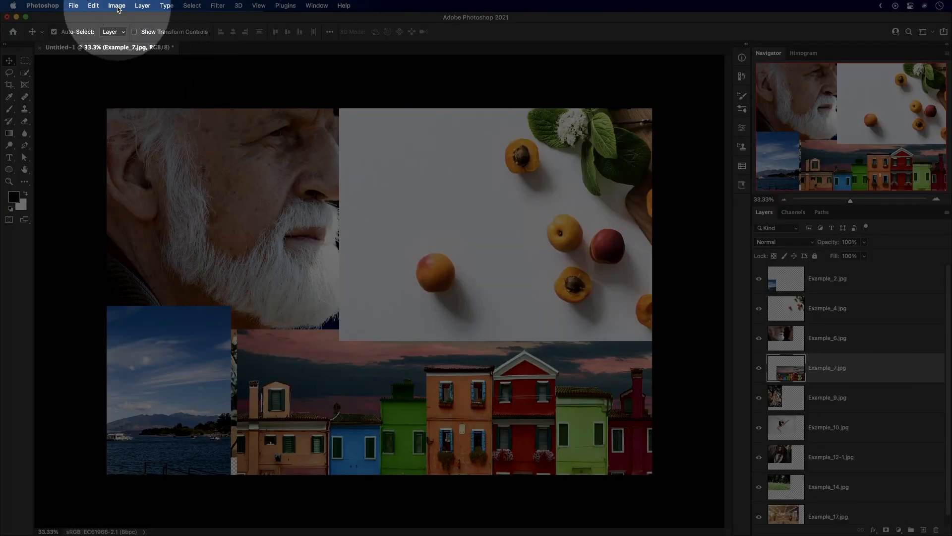
# Enlarge the canvas with Reveal All to fit the complete layers and zoom out to 16.67%.
pyautogui.click(117, 7)
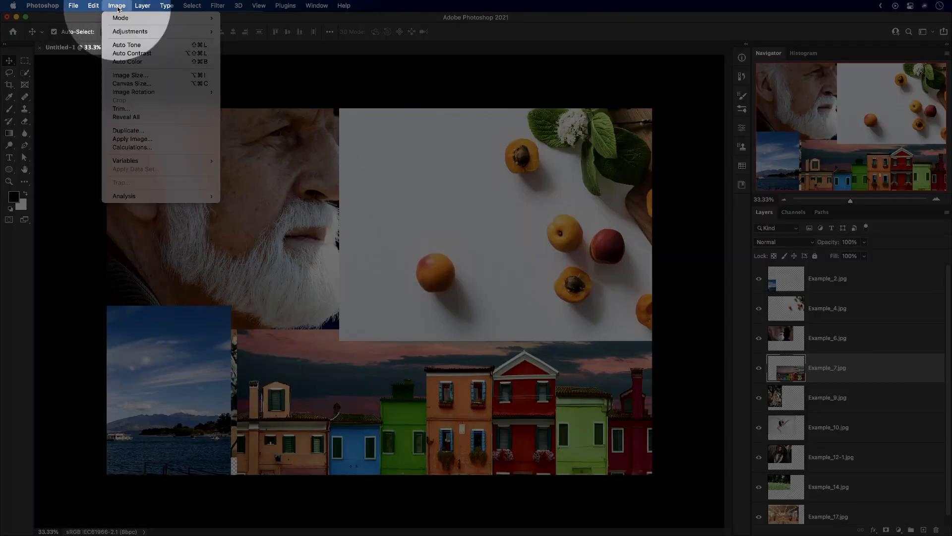
pyautogui.click(129, 118)
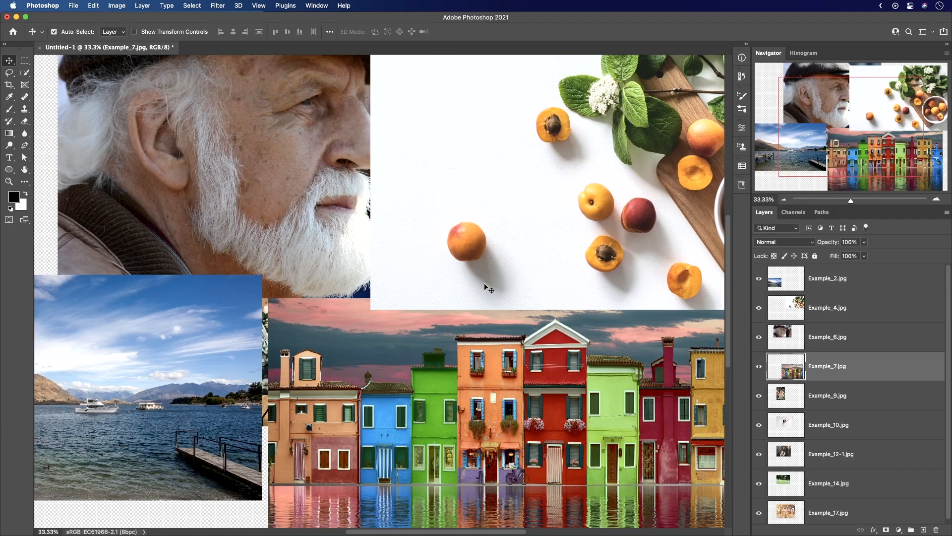
pyautogui.press('super+minus')
pyautogui.press('super+minus')
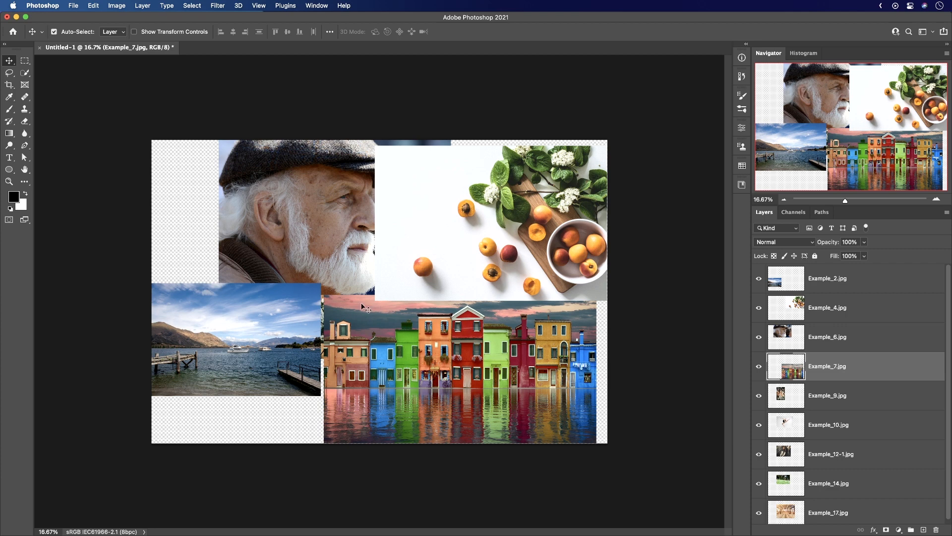
# Delete every layer except Example_2.jpg and move the remaining image to the middle of the canvas.
pyautogui.click(842, 311)
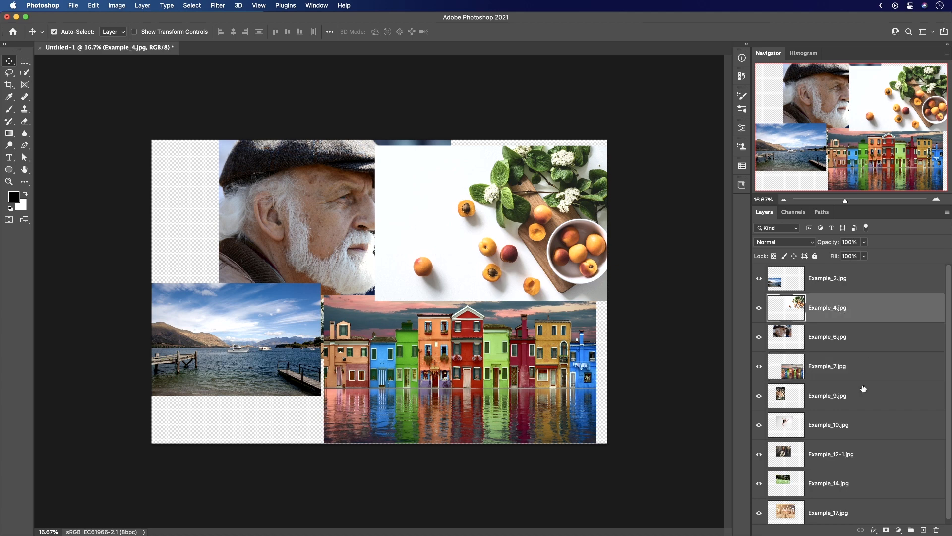
pyautogui.keyDown('shift'); pyautogui.click(856, 506); pyautogui.keyUp('shift')
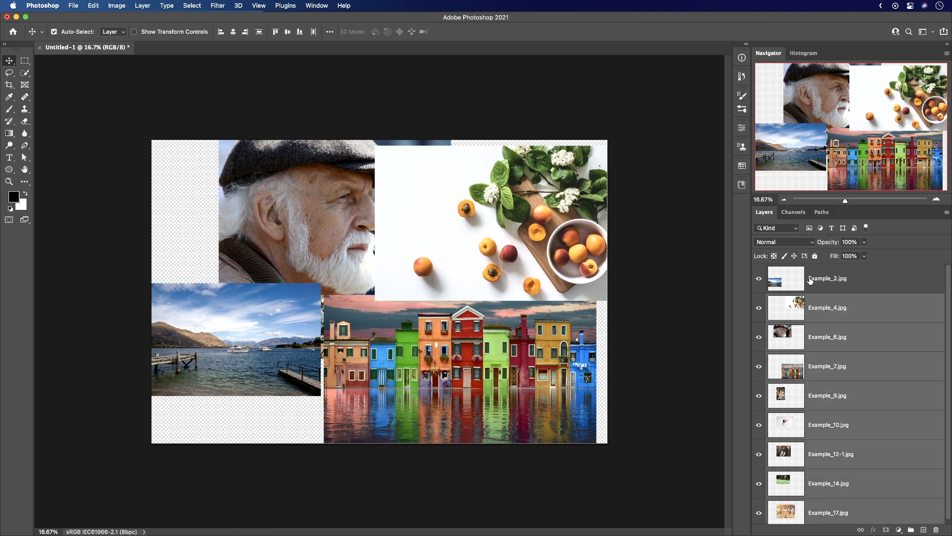
pyautogui.press('Delete')
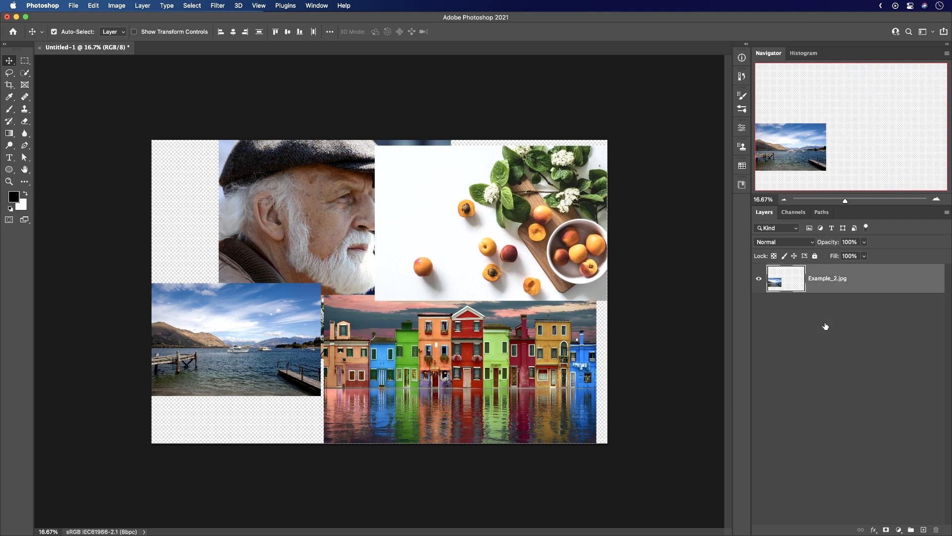
pyautogui.moveTo(227, 333); pyautogui.dragTo(359, 299)
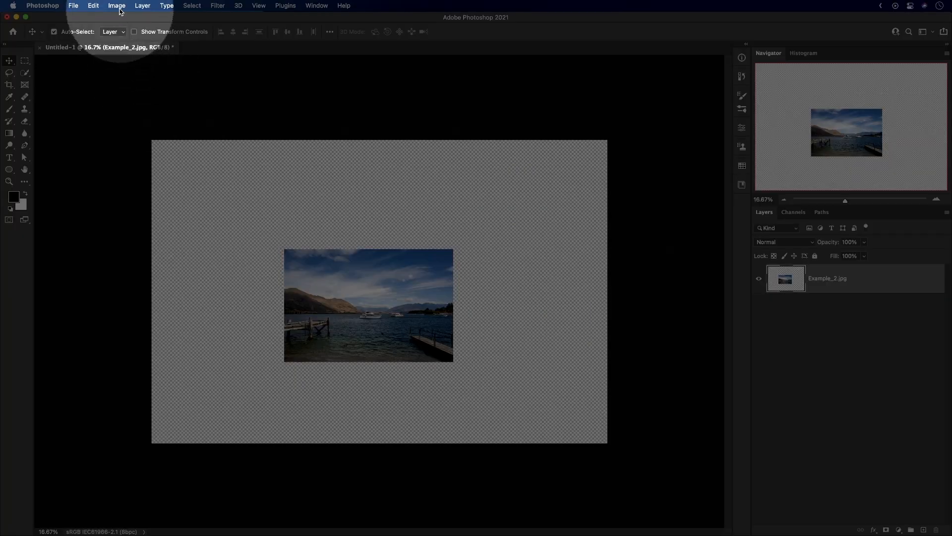
# Trim the canvas based on transparent pixels on all four sides.
pyautogui.click(119, 6)
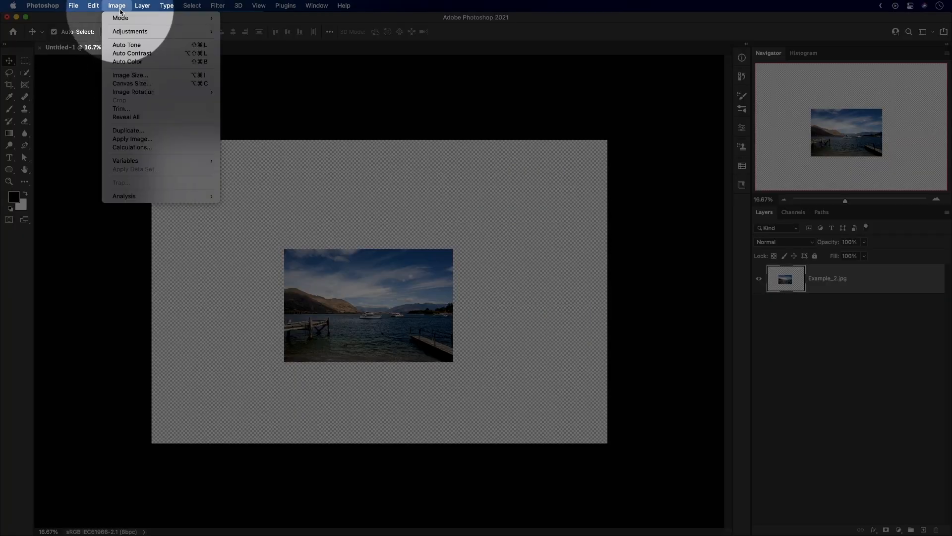
pyautogui.click(128, 110)
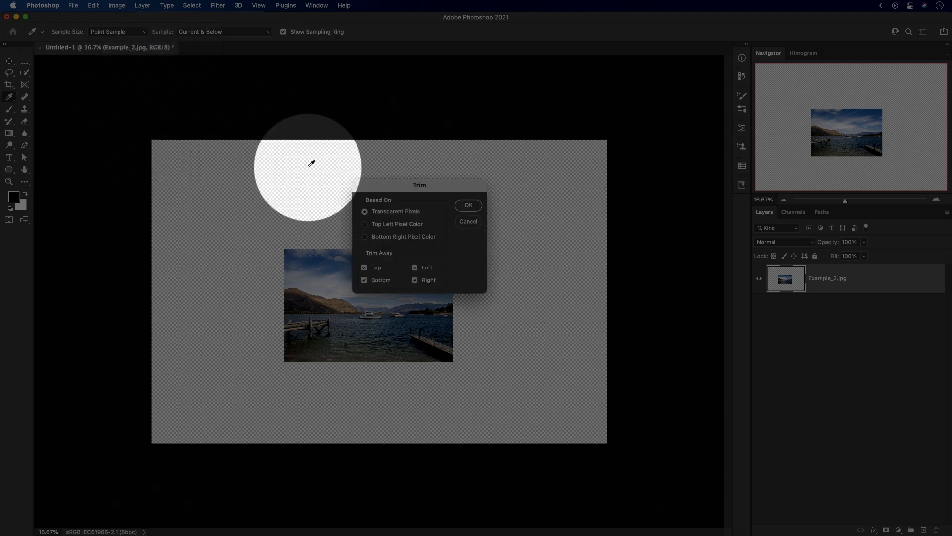
pyautogui.moveTo(409, 185); pyautogui.dragTo(408, 182)
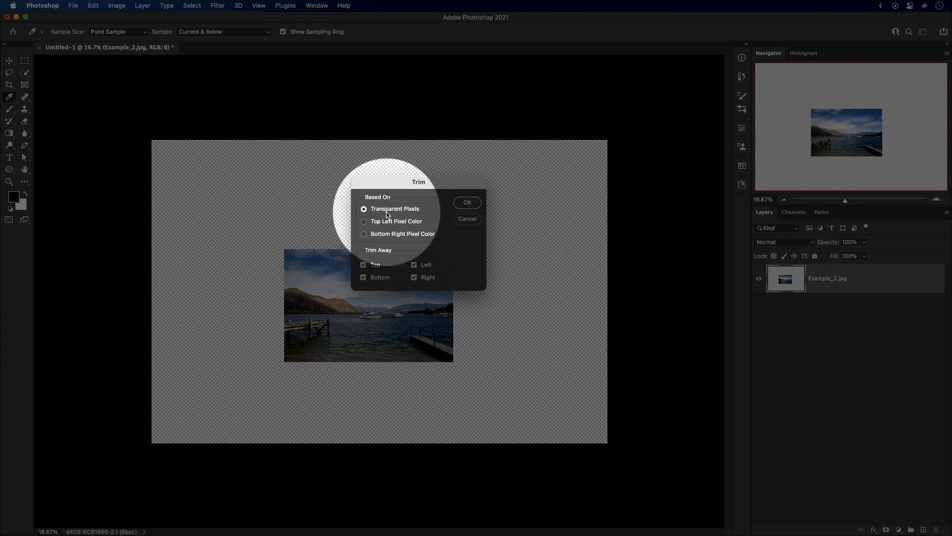
pyautogui.click(467, 202)
pyautogui.press('v')
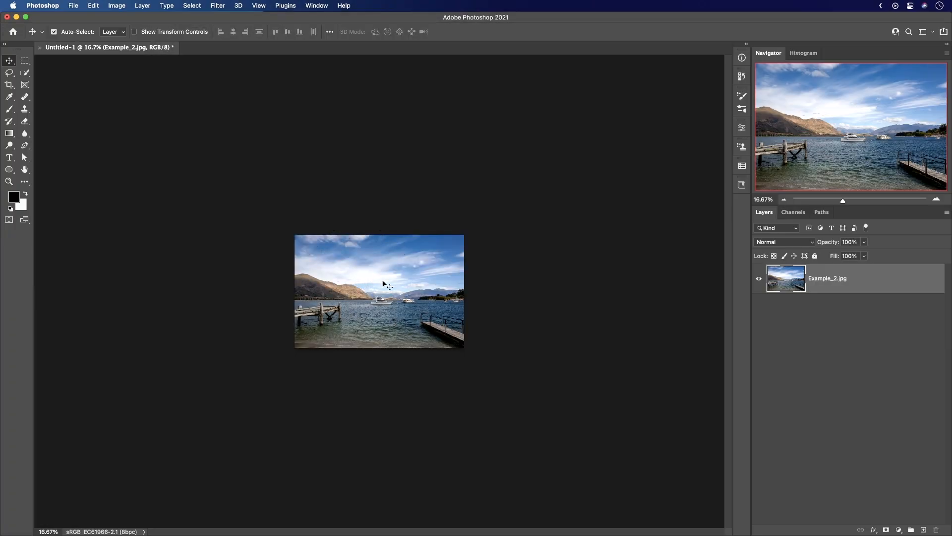
pyautogui.press('super+equal')
pyautogui.press('super+equal')
pyautogui.press('super+equal')
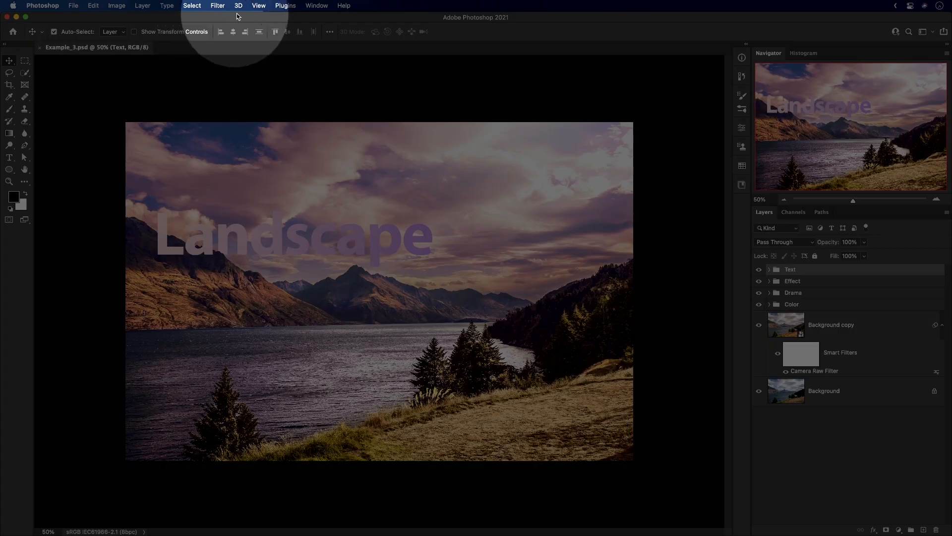
# Flip the view of Example_3.psd horizontally and mirror the Text group horizontally with Free Transform.
pyautogui.click(259, 6)
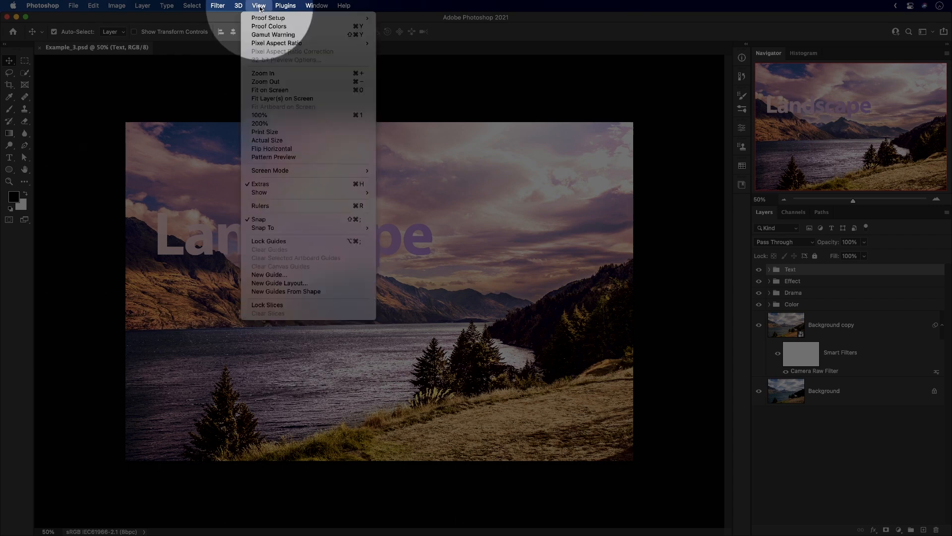
pyautogui.click(272, 149)
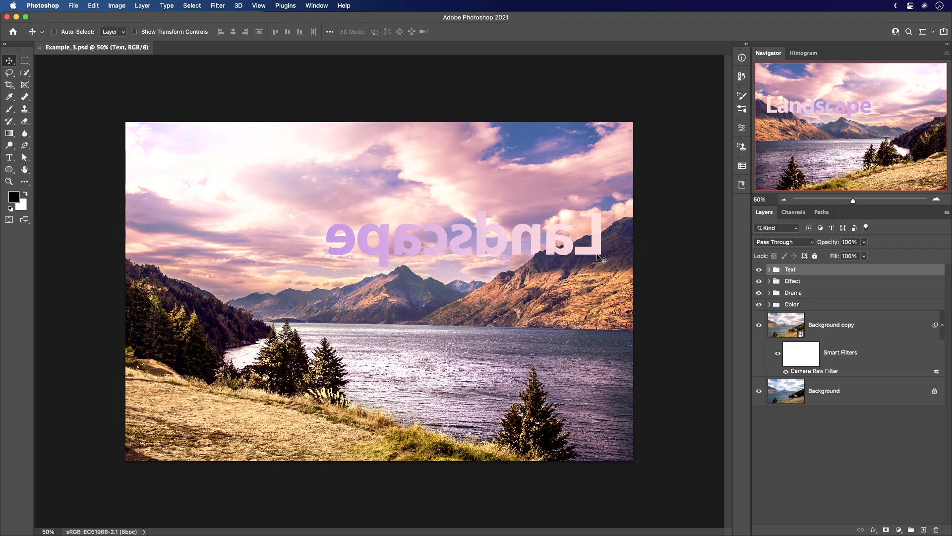
pyautogui.press('super+t')
pyautogui.rightClick(482, 240)
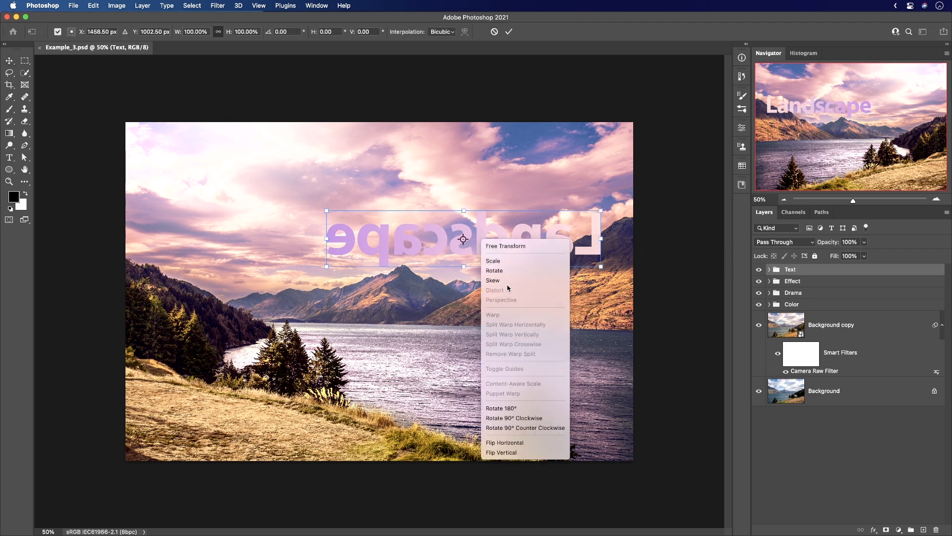
pyautogui.click(513, 446)
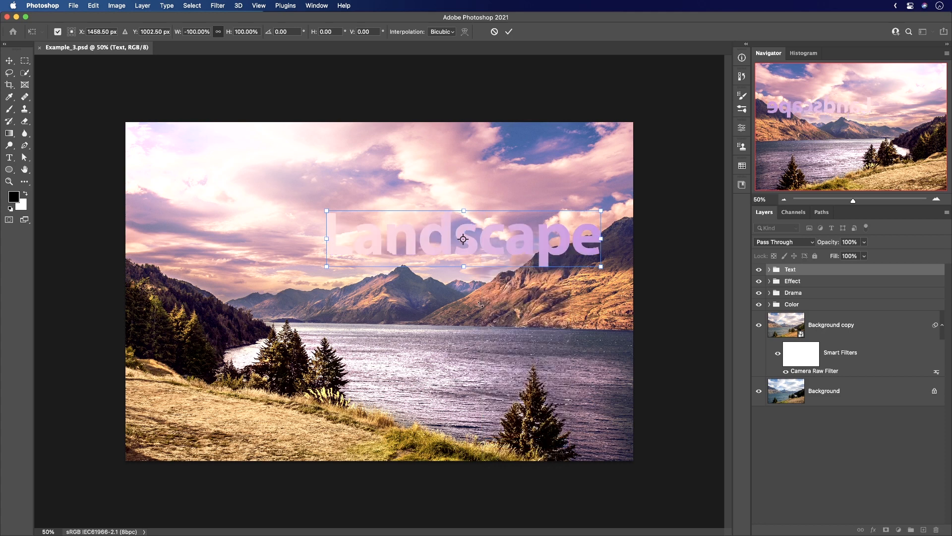
pyautogui.press('Return')
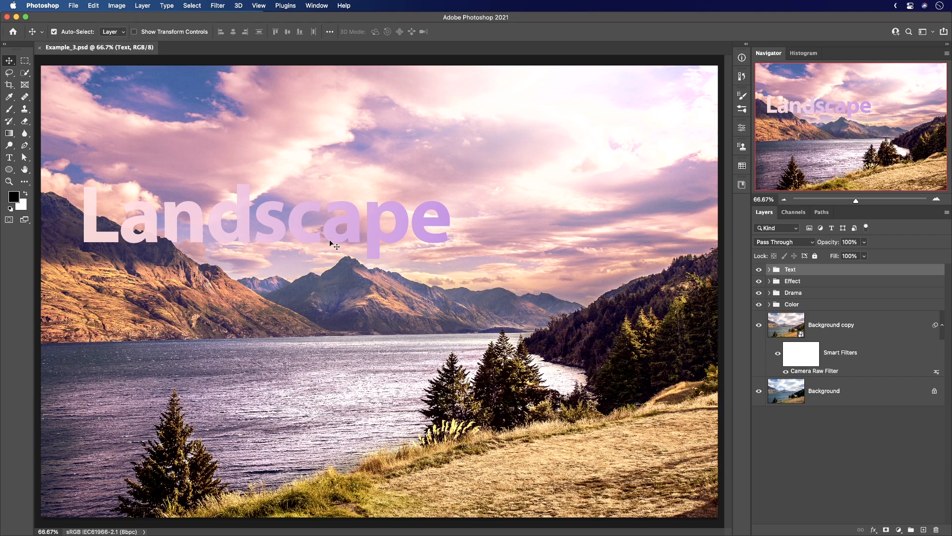
# Switch to full screen mode with the menu bar, pan the image freely and cycle back to the standard screen mode.
pyautogui.press('f')
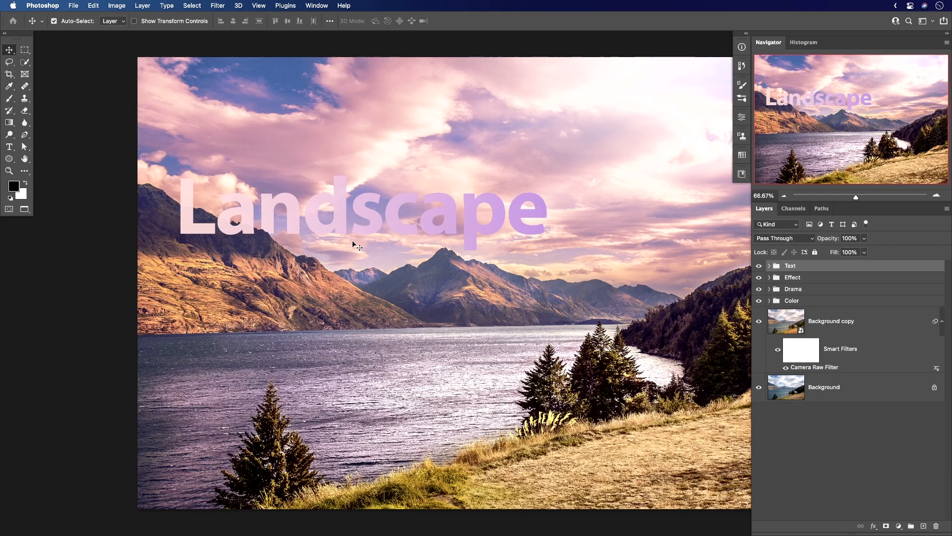
pyautogui.moveTo(436, 234); pyautogui.dragTo(353, 227)
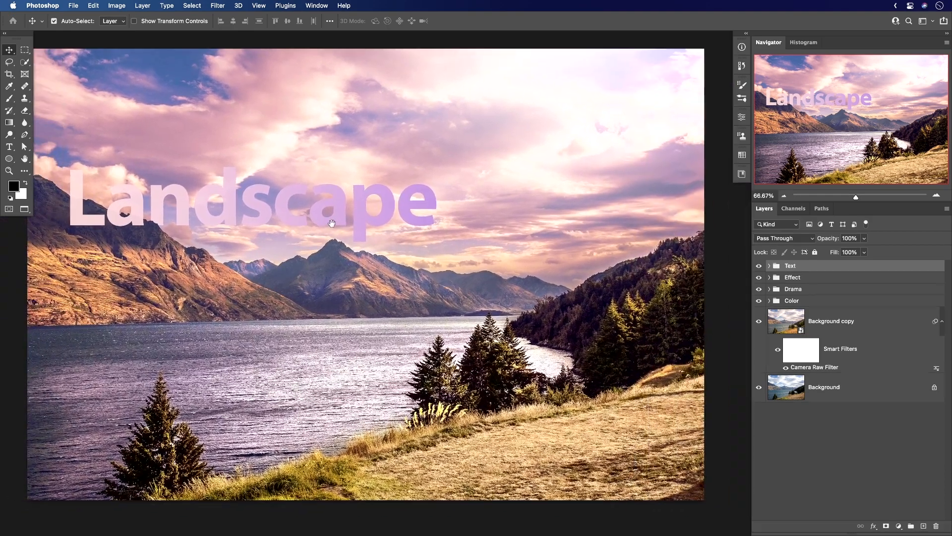
pyautogui.press('f')
pyautogui.press('f')
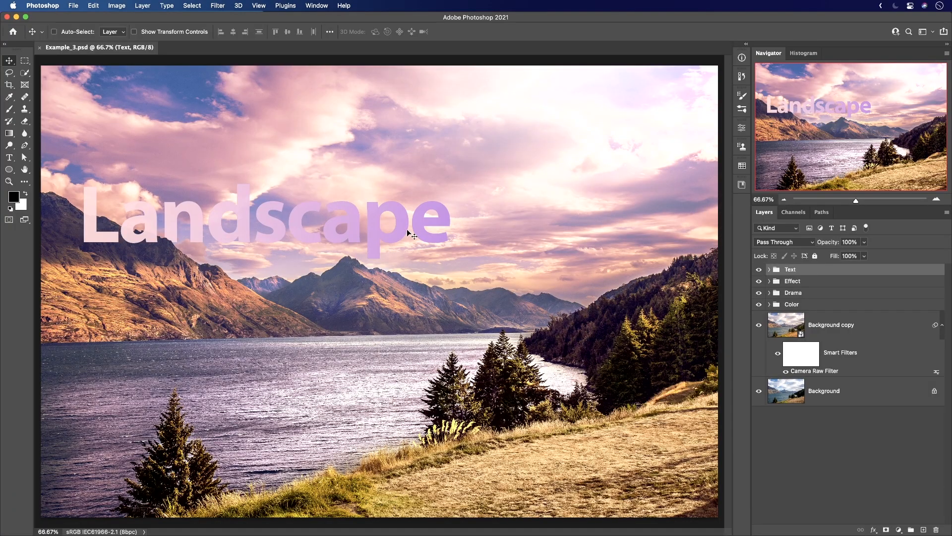
# Zoom in on the end of the Landscape text to 200%, pan around it and fit the image on screen again.
pyautogui.press('super+plus')
pyautogui.press('super+plus')
pyautogui.moveTo(407, 230); pyautogui.dragTo(373, 251)
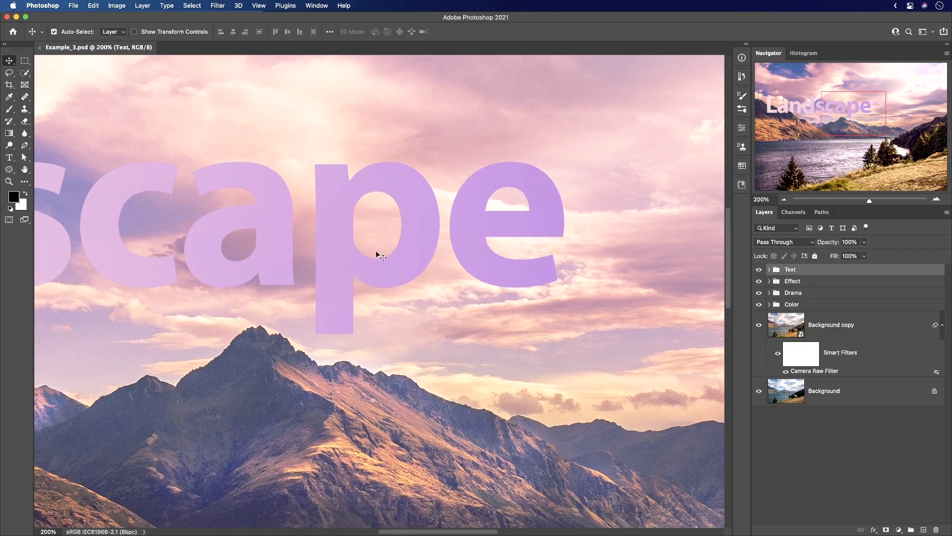
pyautogui.press('super+0')
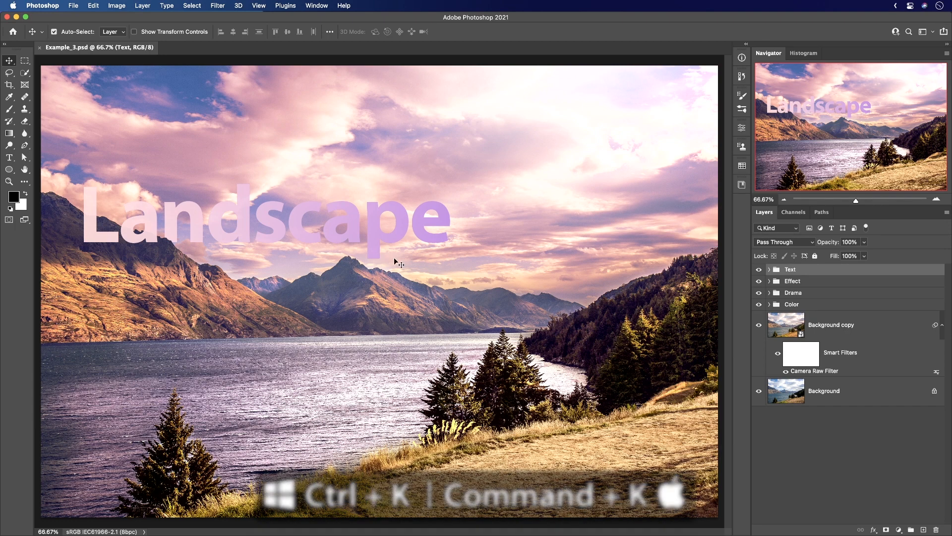
# Enable Overscroll in the Tools preferences and pan the fitted image in the standard screen mode.
pyautogui.press('super+k')
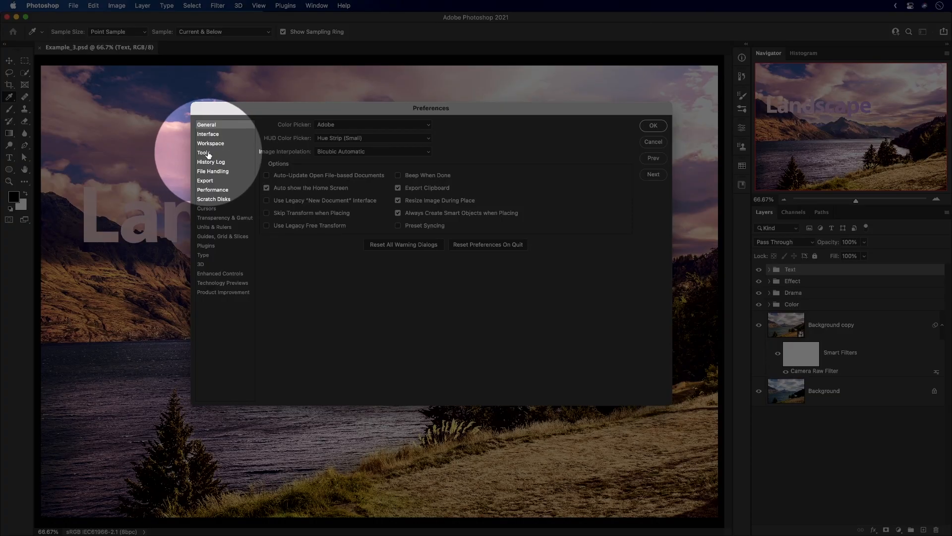
pyautogui.click(207, 154)
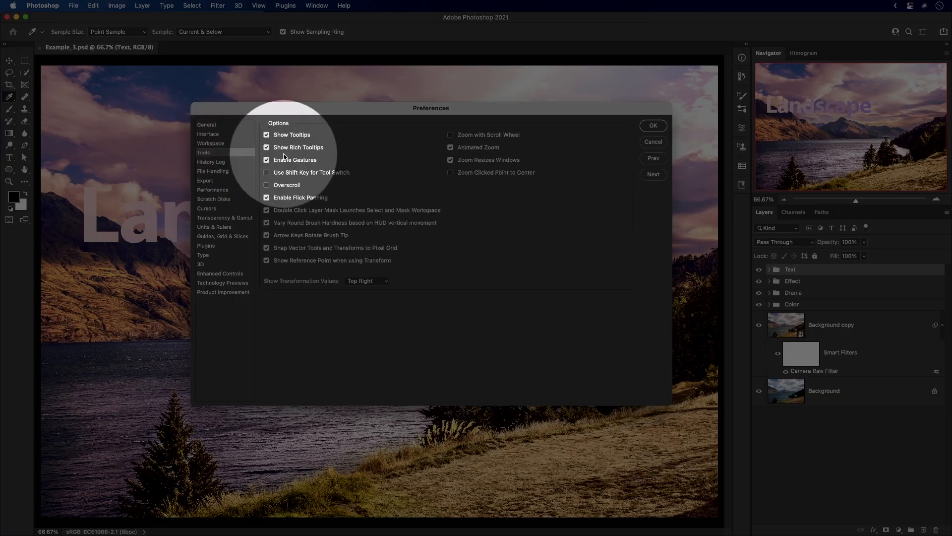
pyautogui.click(286, 187)
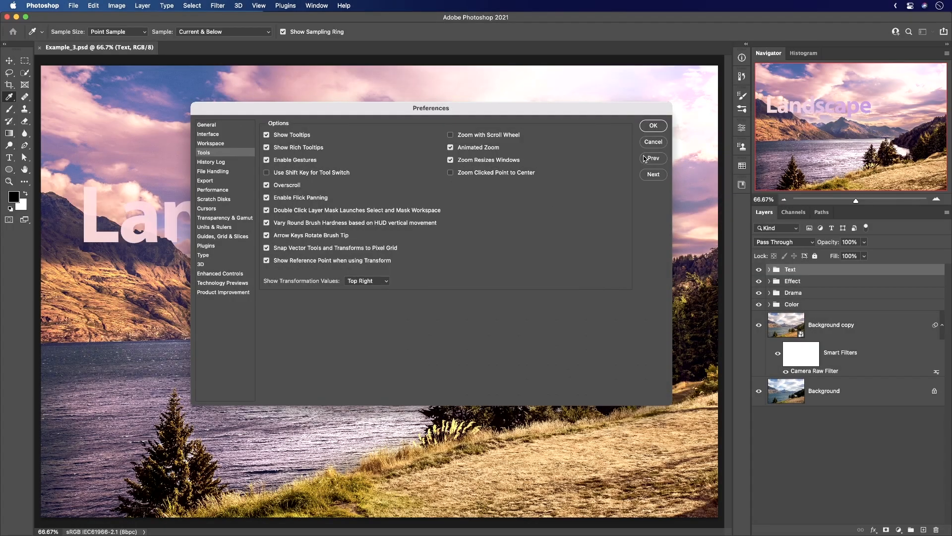
pyautogui.click(656, 128)
pyautogui.press('v')
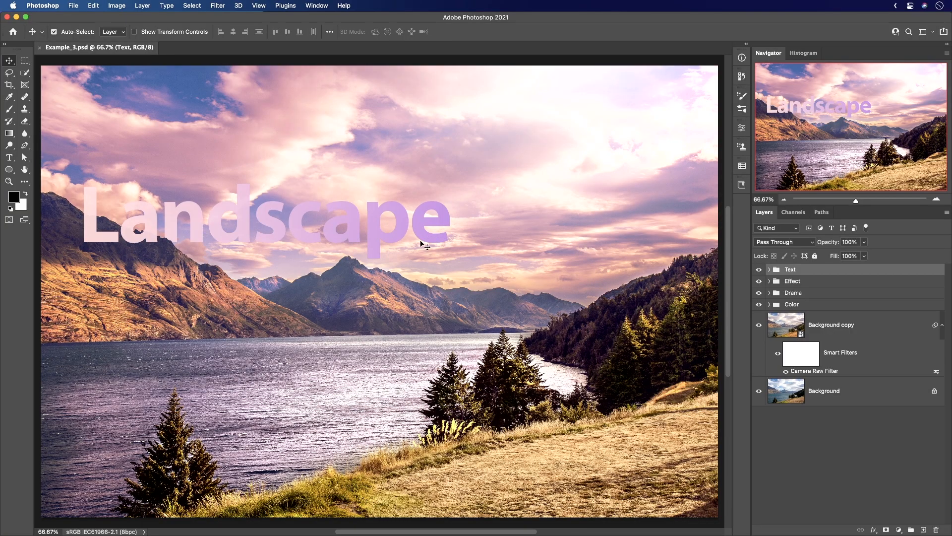
pyautogui.moveTo(425, 244)
pyautogui.mouseDown()
pyautogui.moveTo(392, 246)
pyautogui.moveTo(486, 244)
pyautogui.moveTo(402, 270)
pyautogui.moveTo(501, 246)
pyautogui.moveTo(392, 250)
pyautogui.moveTo(467, 253)
pyautogui.moveTo(300, 202)
pyautogui.moveTo(426, 288)
pyautogui.moveTo(453, 219)
pyautogui.moveTo(413, 242)
pyautogui.mouseUp()
# Select the Clone Stamp tool, show its tool group and switch to the Pattern Stamp tool.
pyautogui.press('s')
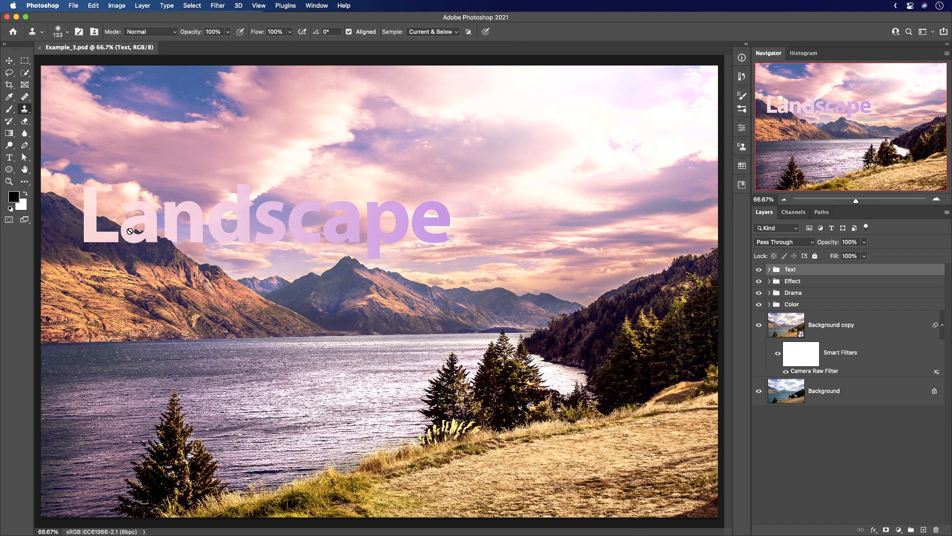
pyautogui.click(26, 109)
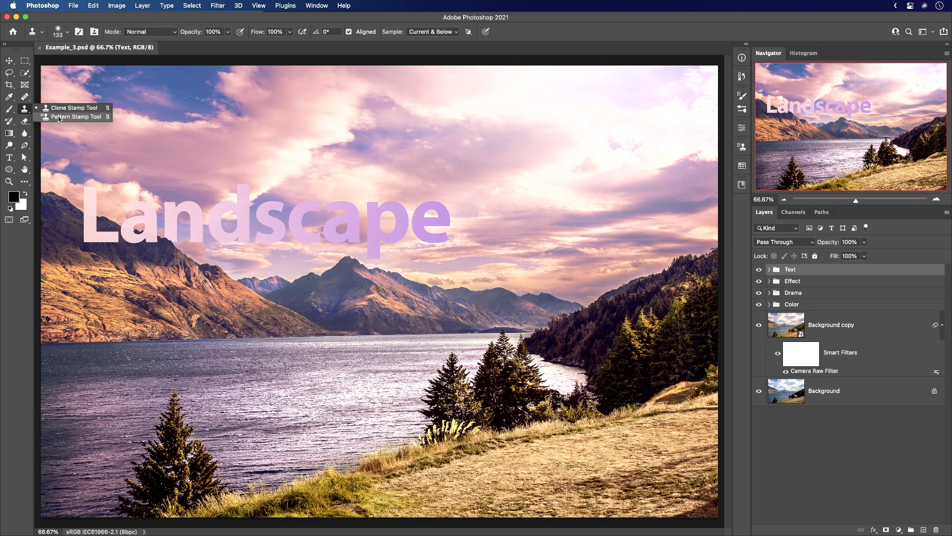
pyautogui.click(20, 109)
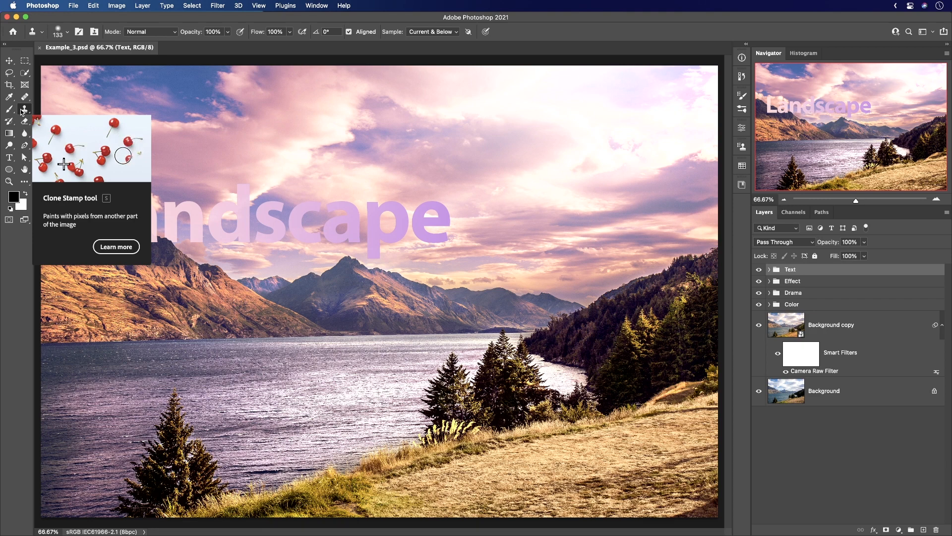
pyautogui.hotkey('shift', 's')
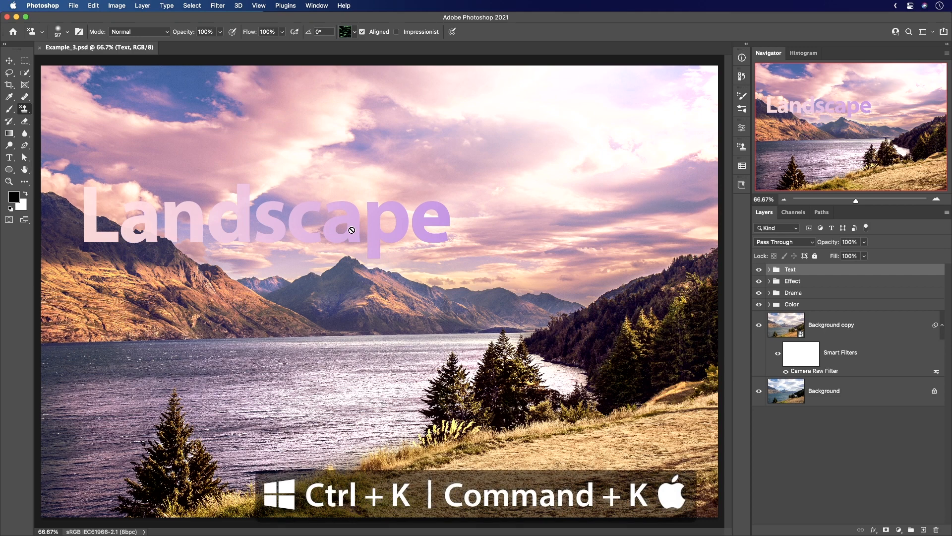
# Disable Use Shift Key for Tool Switch in the Tools preferences and cycle from the Pattern Stamp to the Clone Stamp tool.
pyautogui.press('super+k')
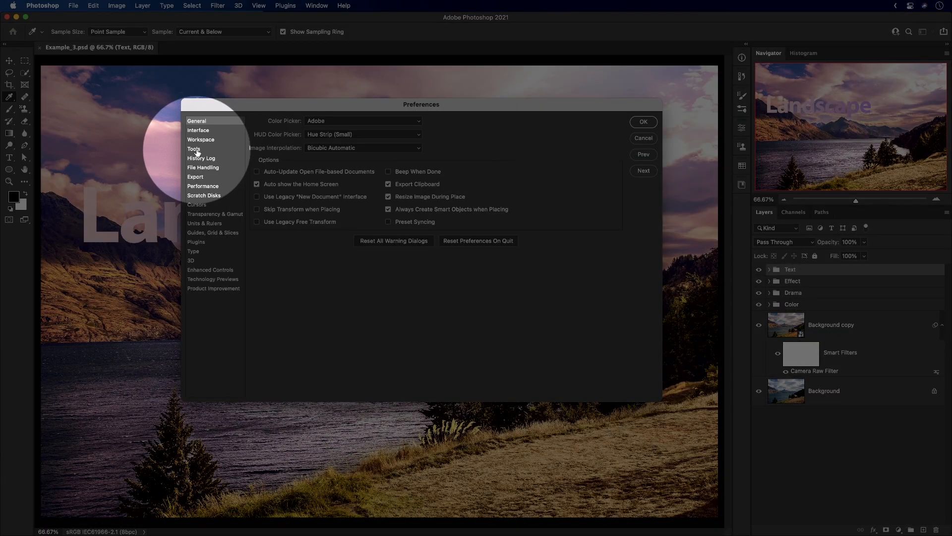
pyautogui.click(194, 149)
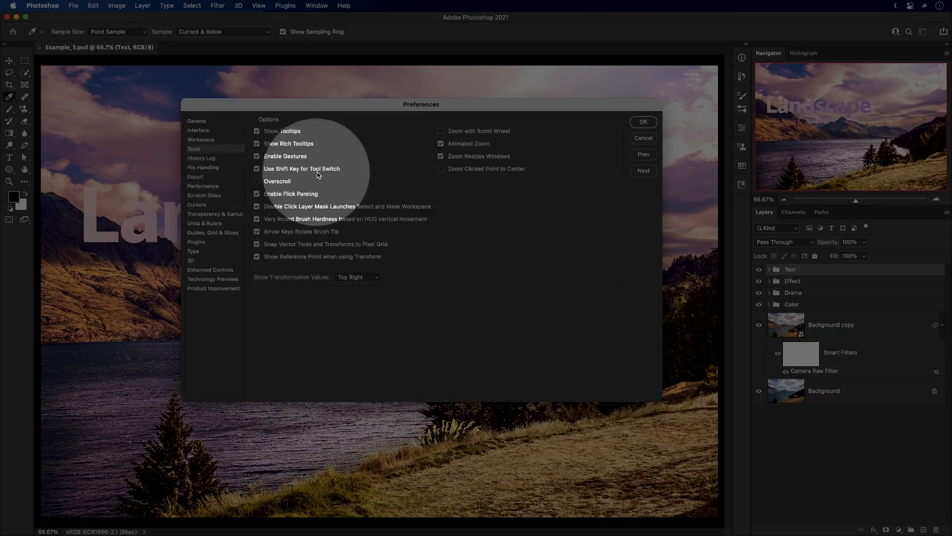
pyautogui.click(282, 171)
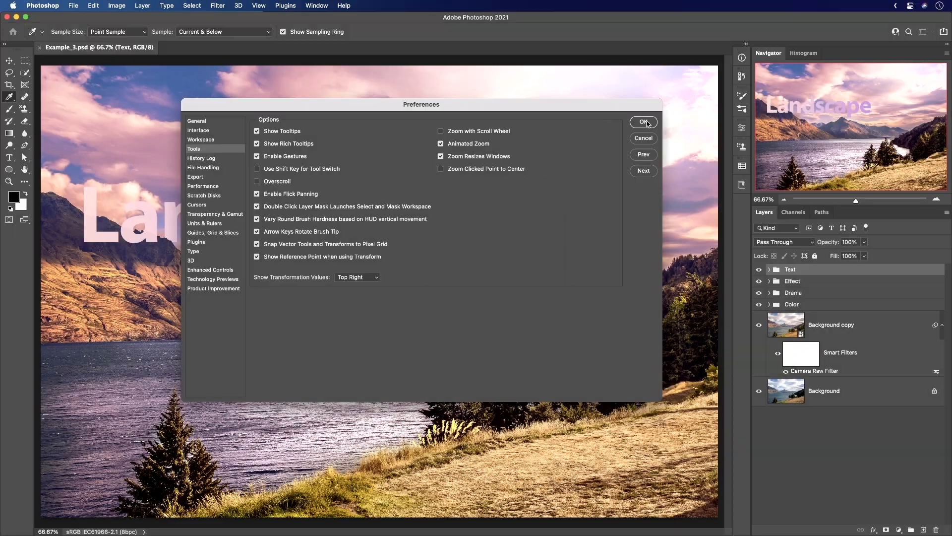
pyautogui.click(643, 122)
pyautogui.press('s')
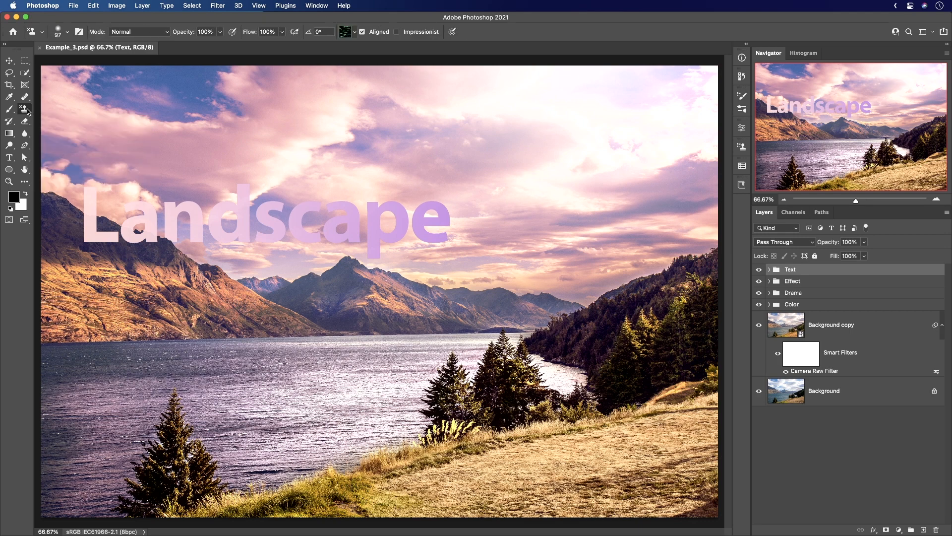
pyautogui.hotkey('shift', 's')
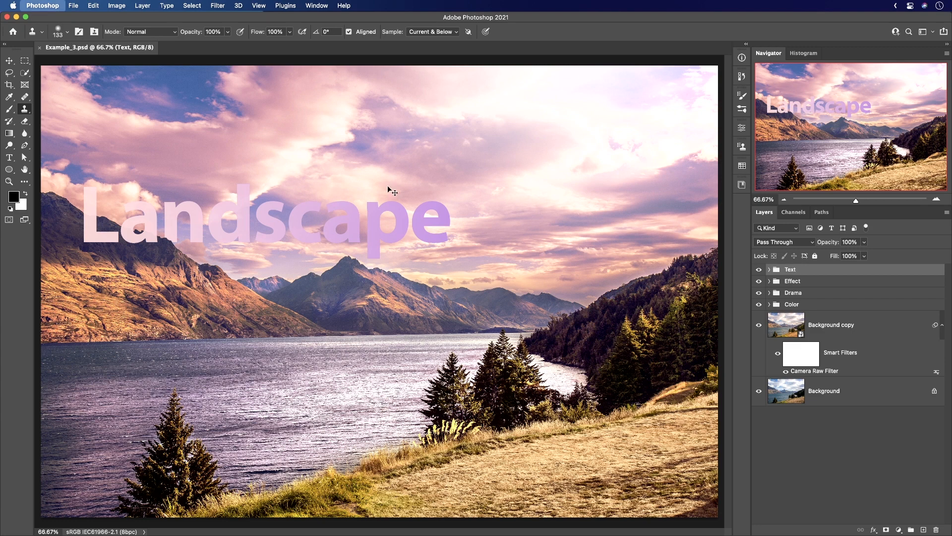
# Open the Interface preferences and try different color themes, ending on the second-darkest gray.
pyautogui.press('i')
pyautogui.press('super+k')
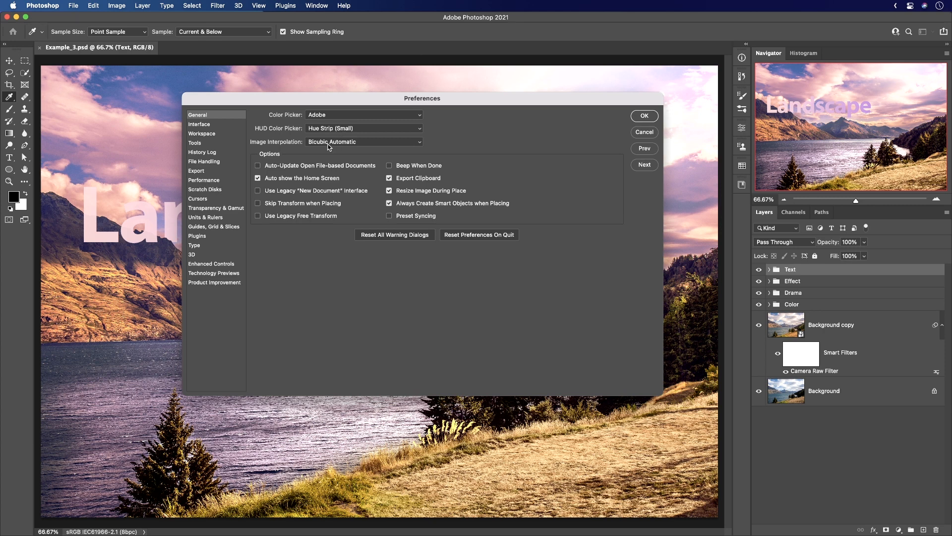
pyautogui.click(201, 125)
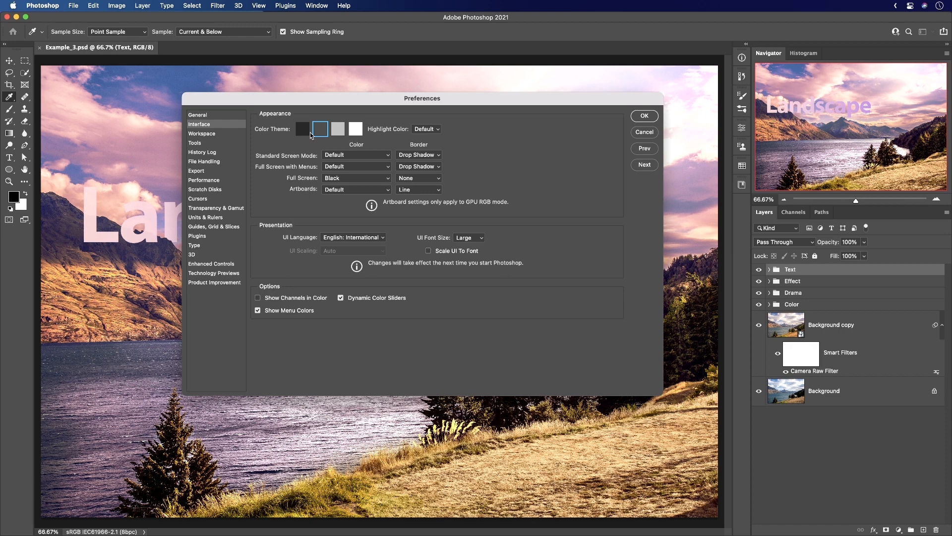
pyautogui.click(307, 132)
pyautogui.click(321, 130)
pyautogui.click(337, 129)
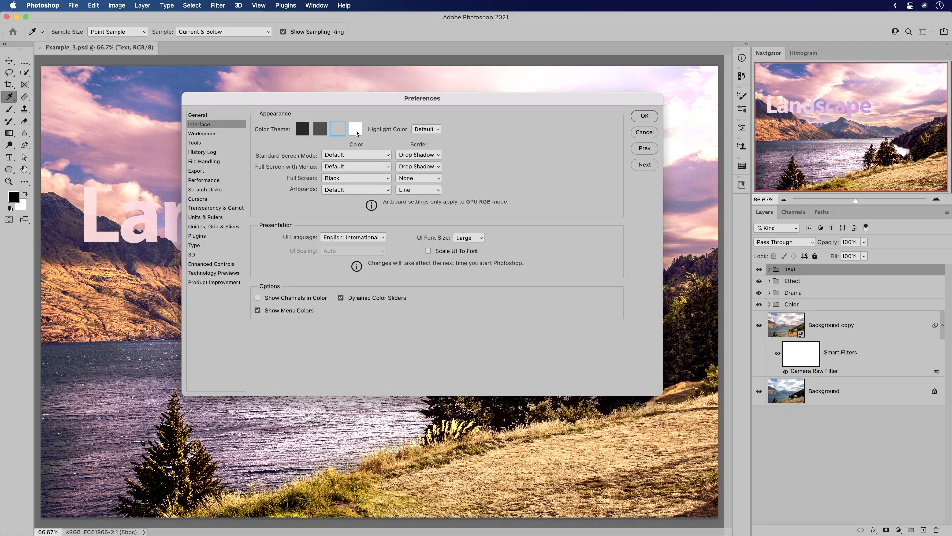
pyautogui.click(357, 132)
pyautogui.click(340, 132)
pyautogui.click(317, 132)
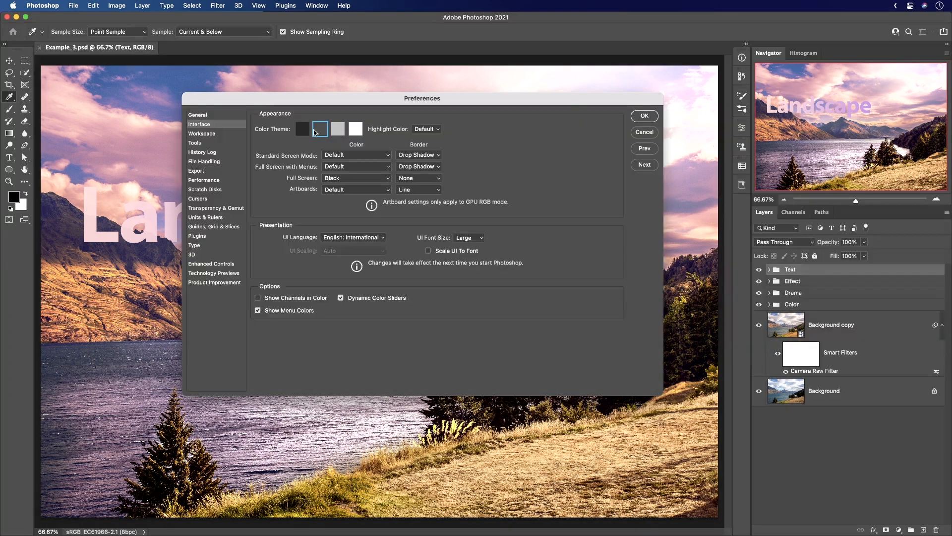
# Preview all four interface color themes from darkest to lightest and return to the second-darkest one.
pyautogui.click(302, 132)
pyautogui.click(321, 130)
pyautogui.click(338, 132)
pyautogui.click(354, 133)
pyautogui.click(320, 131)
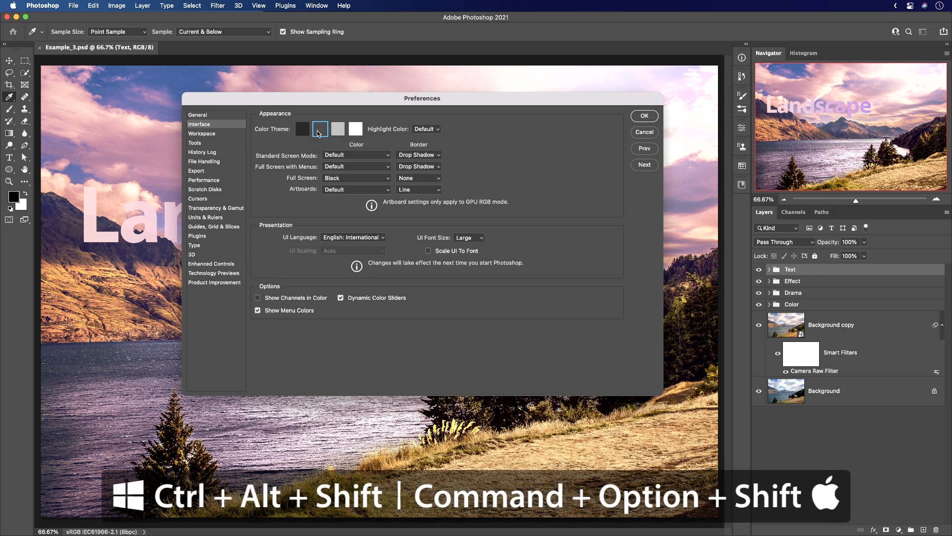
# Switch the color theme swatches to the hidden coffee cup and toast icons, then restore plain swatches with the second-darkest theme.
pyautogui.press('super+alt+shift')
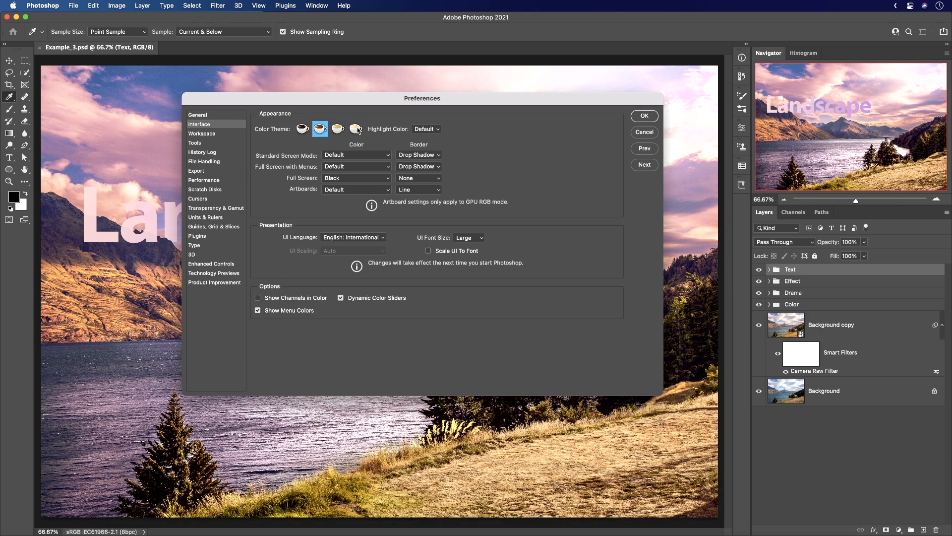
pyautogui.keyDown('alt'); pyautogui.keyDown('shift'); pyautogui.keyDown('super'); pyautogui.click(321, 130); pyautogui.keyUp('super'); pyautogui.keyUp('shift'); pyautogui.keyUp('alt')
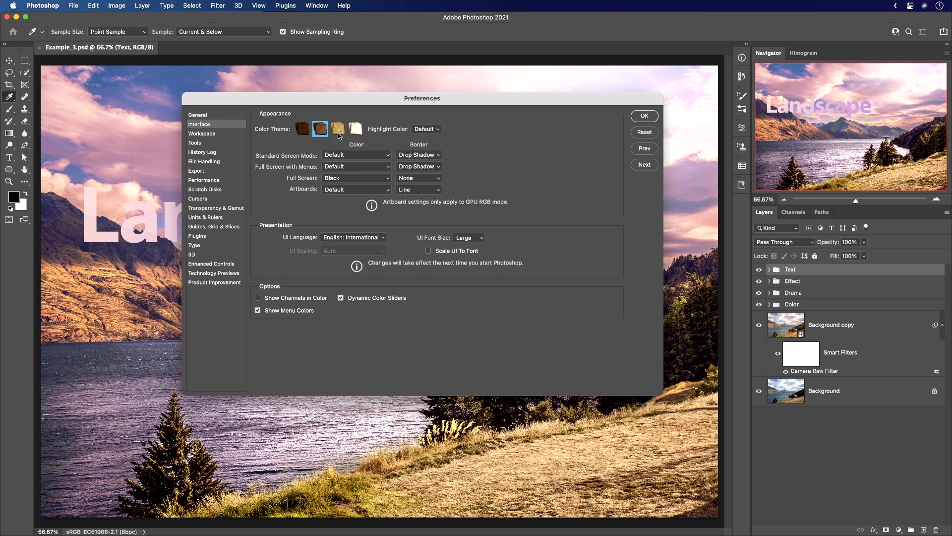
pyautogui.keyDown('alt'); pyautogui.keyDown('shift'); pyautogui.keyDown('super'); pyautogui.click(339, 134); pyautogui.keyUp('super'); pyautogui.keyUp('shift'); pyautogui.keyUp('alt')
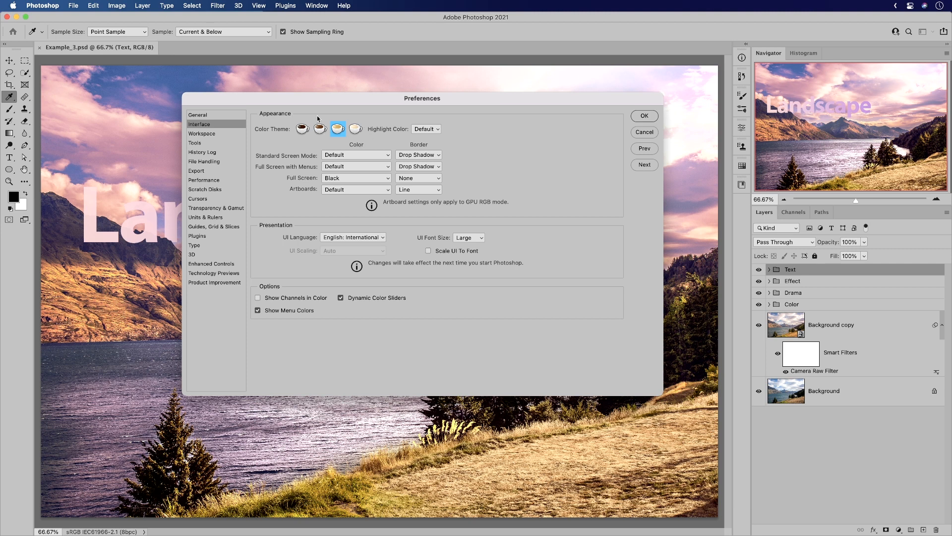
pyautogui.press('alt')
pyautogui.click(319, 129)
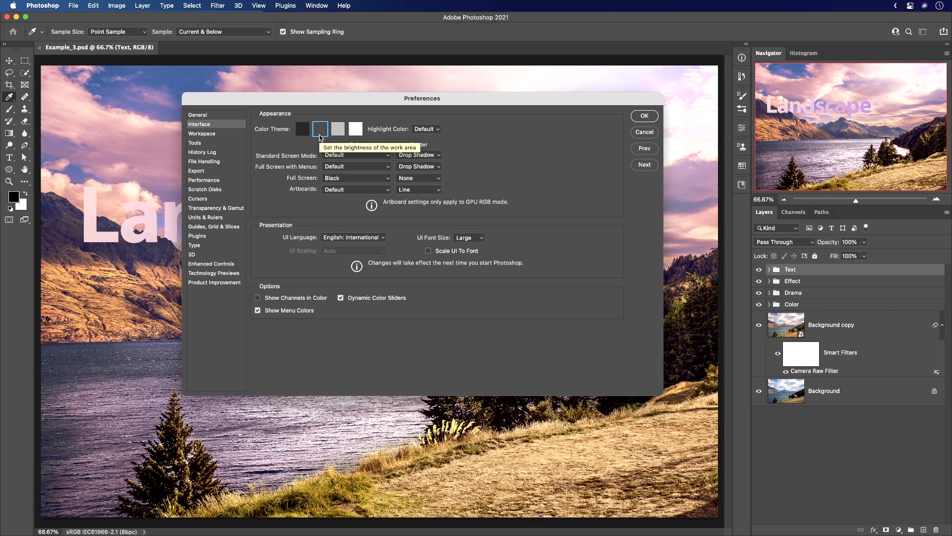
# Apply the darkest color theme and cycle the hidden swatch icons from toast back to plain squares.
pyautogui.press('alt')
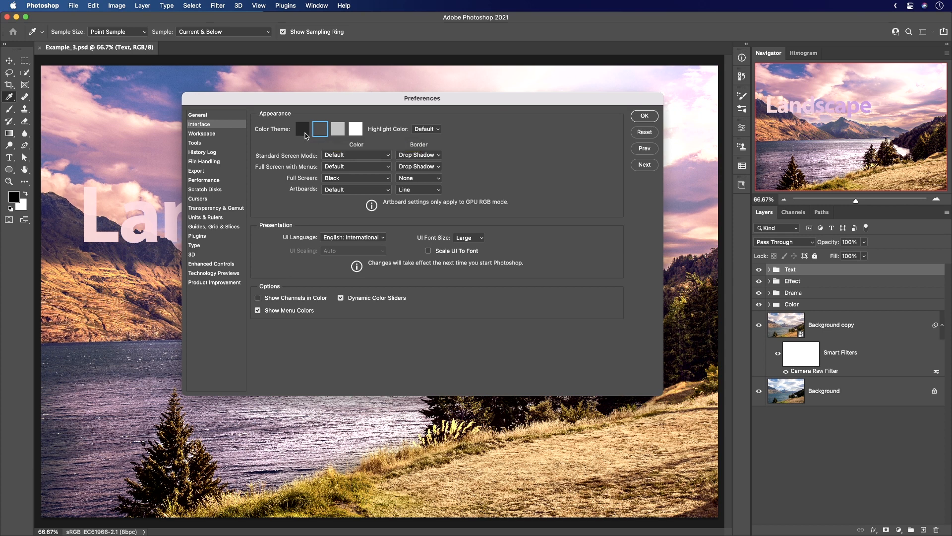
pyautogui.keyDown('alt'); pyautogui.keyDown('shift'); pyautogui.keyDown('super'); pyautogui.click(303, 130); pyautogui.keyUp('super'); pyautogui.keyUp('shift'); pyautogui.keyUp('alt')
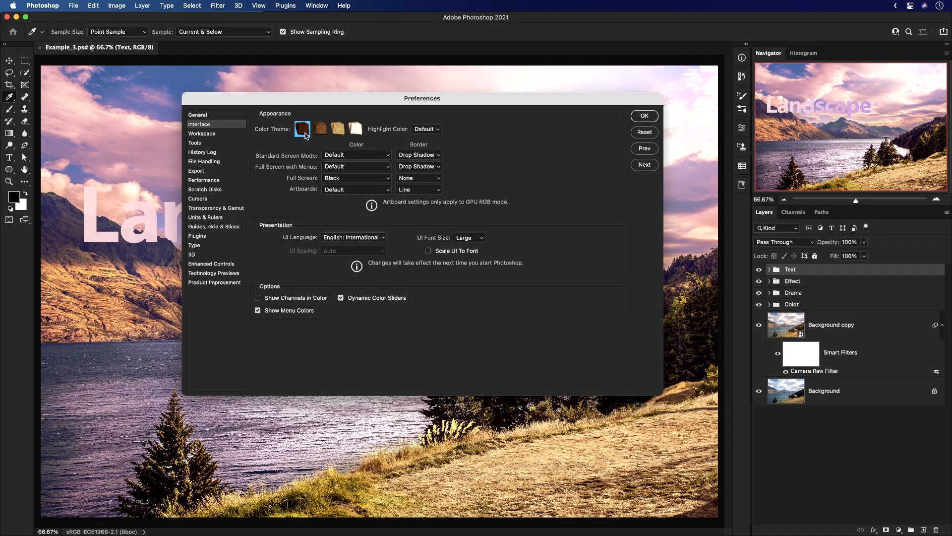
pyautogui.keyDown('alt'); pyautogui.keyDown('shift'); pyautogui.keyDown('super'); pyautogui.click(305, 133); pyautogui.keyUp('super'); pyautogui.keyUp('shift'); pyautogui.keyUp('alt')
pyautogui.keyDown('alt'); pyautogui.keyDown('shift'); pyautogui.keyDown('super'); pyautogui.click(305, 133); pyautogui.keyUp('super'); pyautogui.keyUp('shift'); pyautogui.keyUp('alt')
pyautogui.keyDown('alt'); pyautogui.keyDown('shift'); pyautogui.keyDown('super'); pyautogui.click(304, 132); pyautogui.keyUp('super'); pyautogui.keyUp('shift'); pyautogui.keyUp('alt')
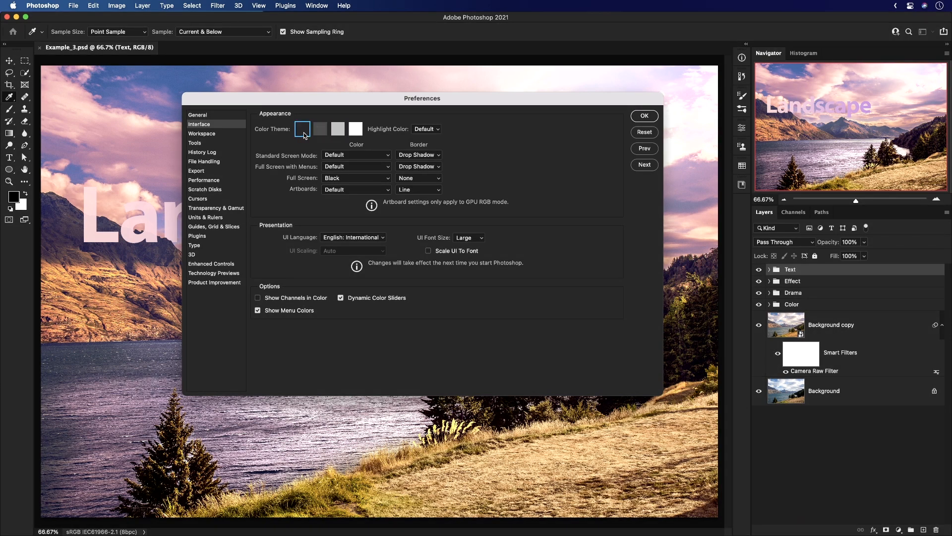
pyautogui.keyDown('alt'); pyautogui.keyDown('shift'); pyautogui.keyDown('super'); pyautogui.click(304, 133); pyautogui.keyUp('super'); pyautogui.keyUp('shift'); pyautogui.keyUp('alt')
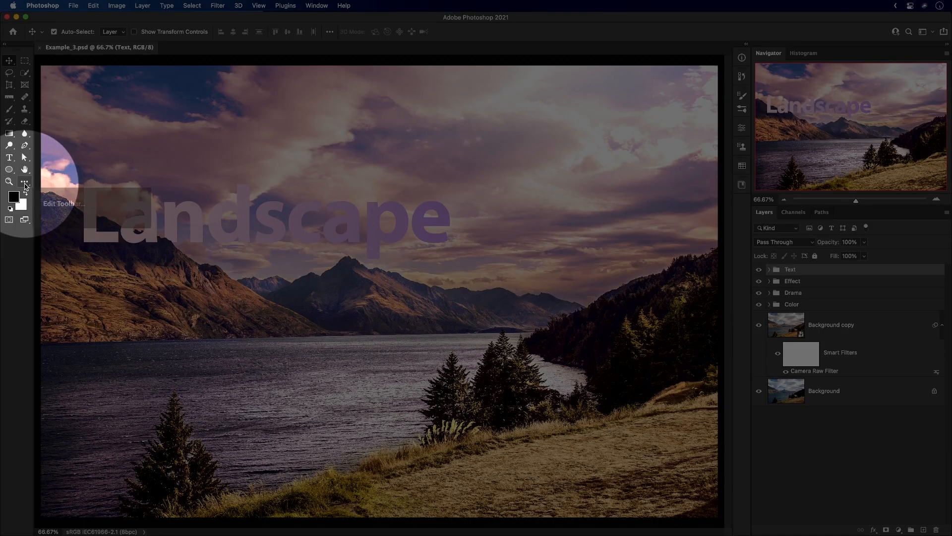
# Customize the toolbar by moving the Single Row Marquee, Single Column Marquee, Polygonal Lasso, Crop and Perspective Crop tools to Extra Tools.
pyautogui.click(25, 183)
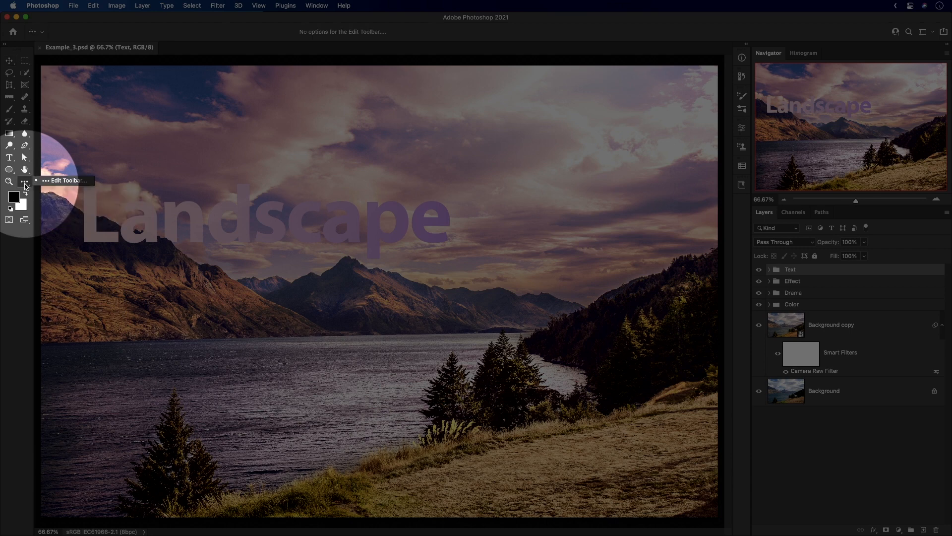
pyautogui.click(60, 180)
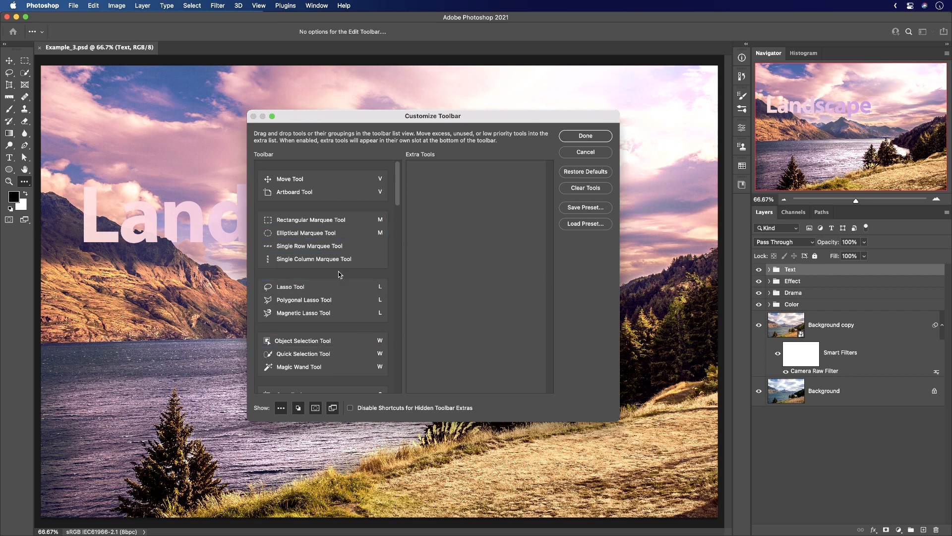
pyautogui.click(316, 220)
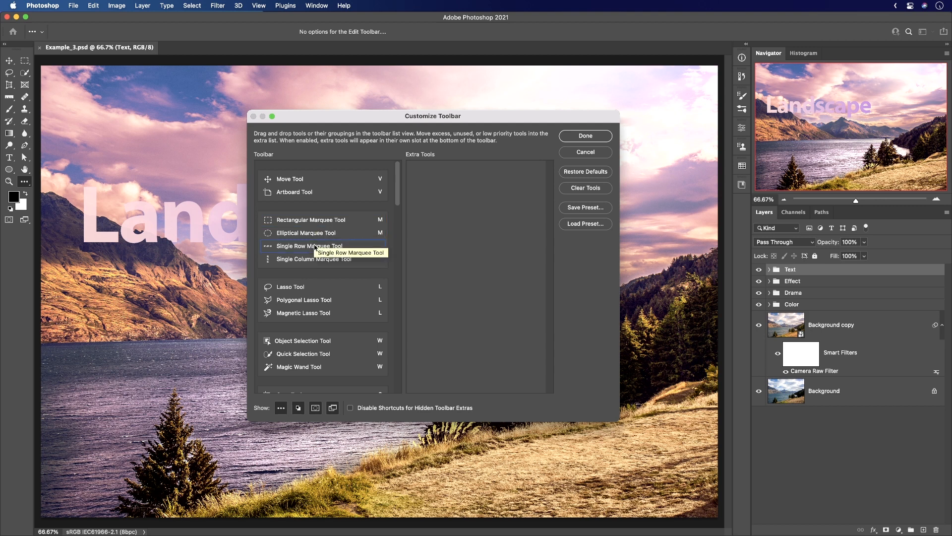
pyautogui.moveTo(318, 246); pyautogui.dragTo(478, 258)
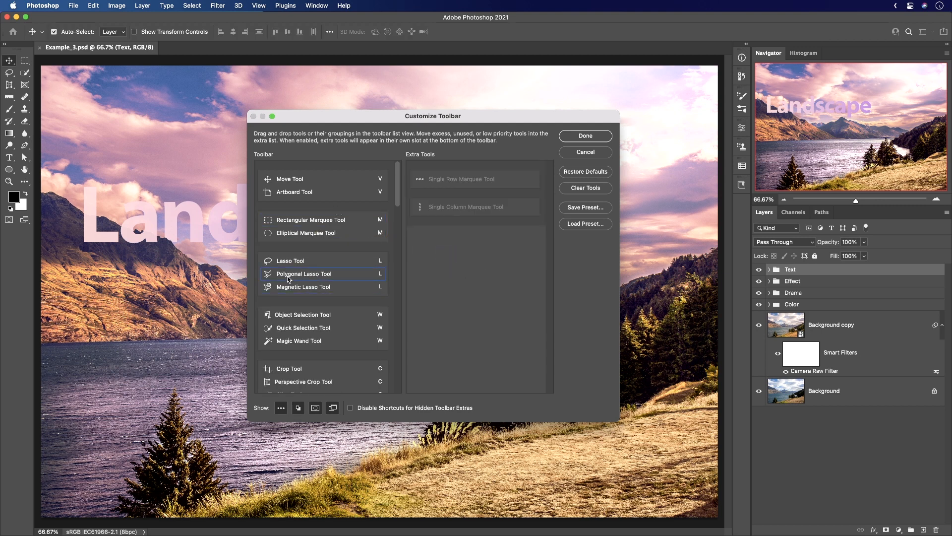
pyautogui.moveTo(290, 277); pyautogui.dragTo(459, 276)
pyautogui.moveTo(299, 356); pyautogui.dragTo(425, 258)
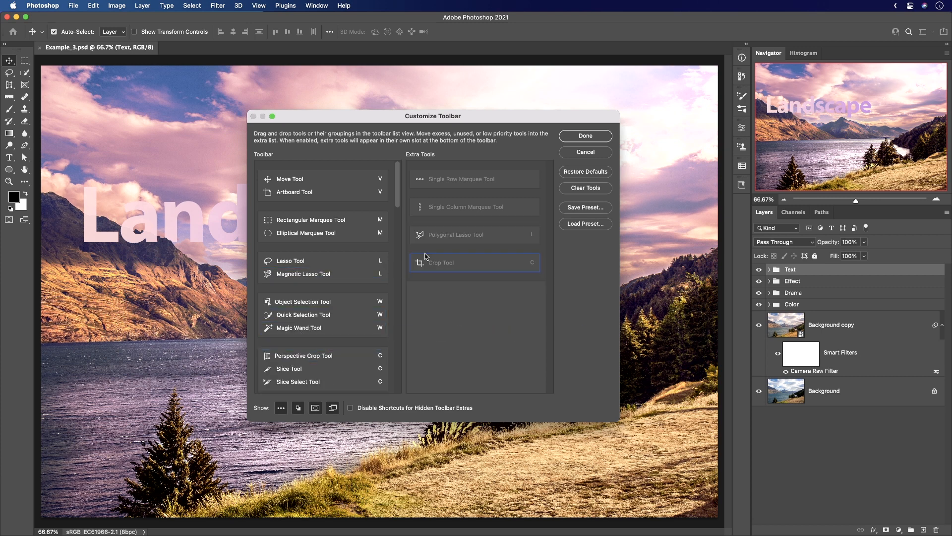
pyautogui.moveTo(425, 258); pyautogui.dragTo(426, 260)
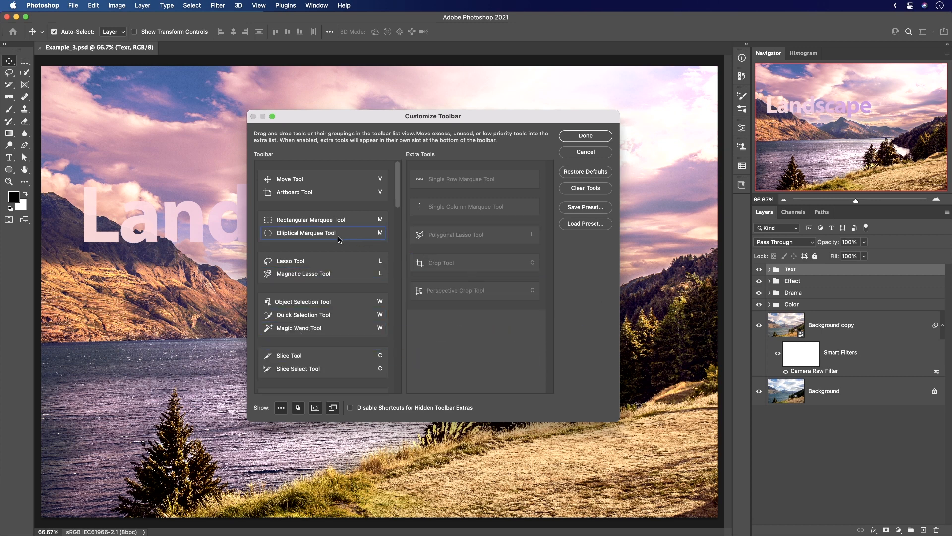
# Regroup the toolbar: place Rectangular Marquee between Move and Artboard, pair Elliptical Marquee with Quick Selection, and separate Object Selection and Magic Wand.
pyautogui.moveTo(339, 240); pyautogui.dragTo(335, 285)
pyautogui.moveTo(330, 196); pyautogui.dragTo(328, 229)
pyautogui.moveTo(314, 345); pyautogui.dragTo(313, 312)
pyautogui.moveTo(297, 365)
pyautogui.mouseDown()
pyautogui.moveTo(302, 312)
pyautogui.moveTo(323, 341)
pyautogui.moveTo(331, 303)
pyautogui.mouseUp()
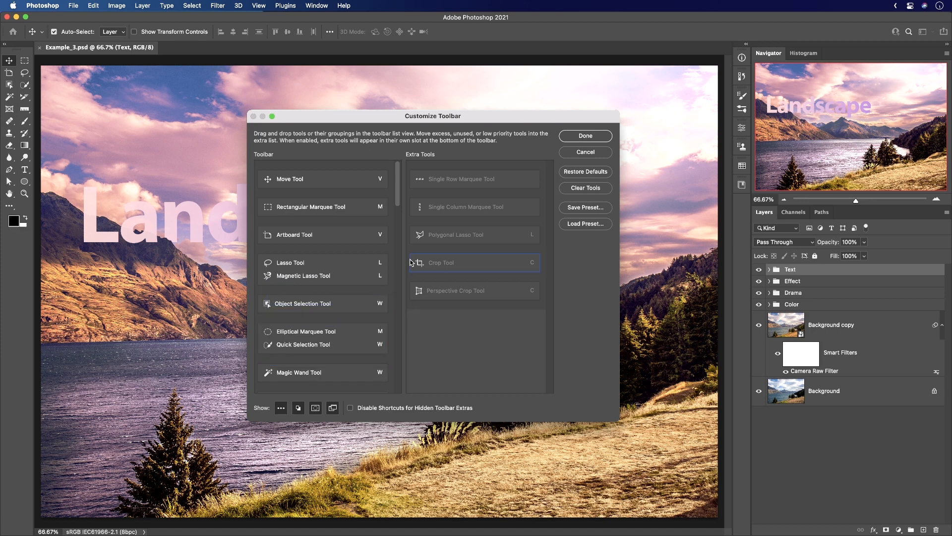
# Apply the customized toolbar and select the Single Column Marquee Tool from the extra tools.
pyautogui.click(585, 136)
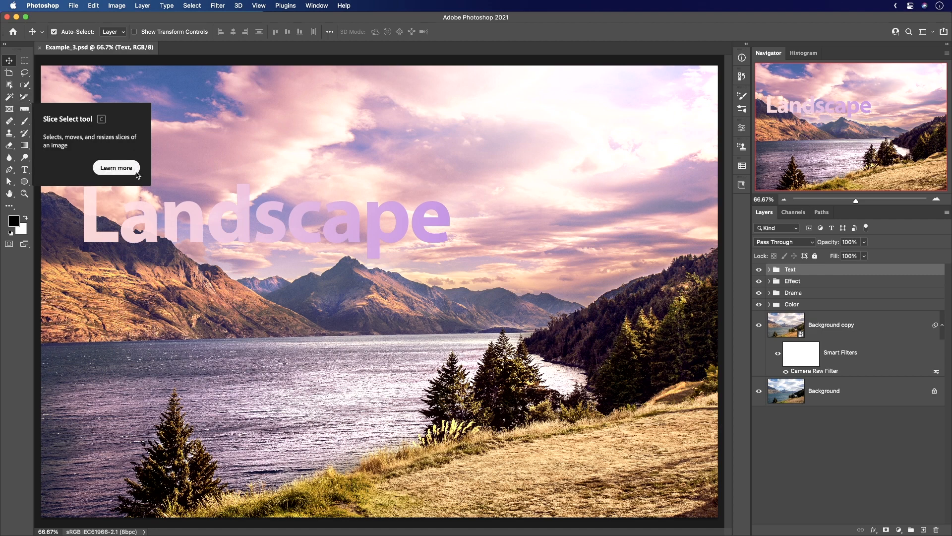
pyautogui.click(9, 205)
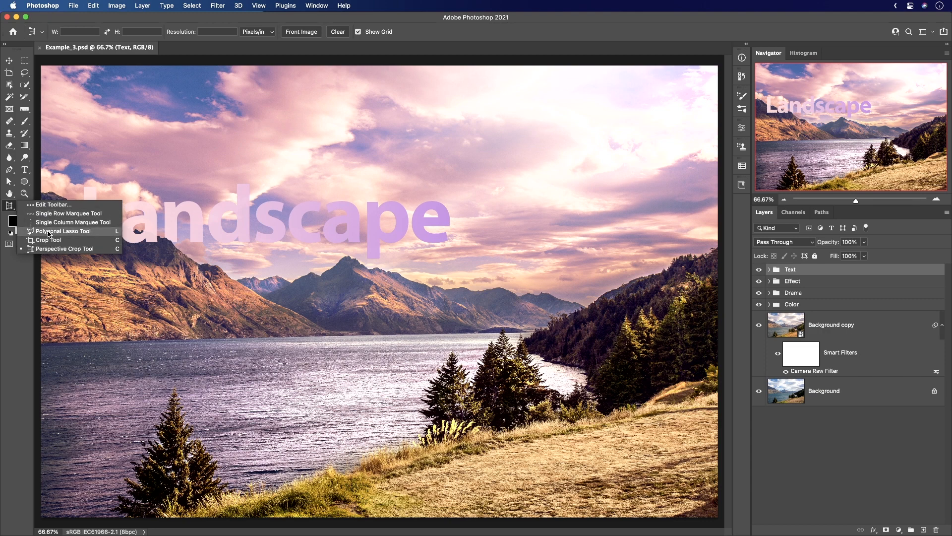
pyautogui.click(49, 222)
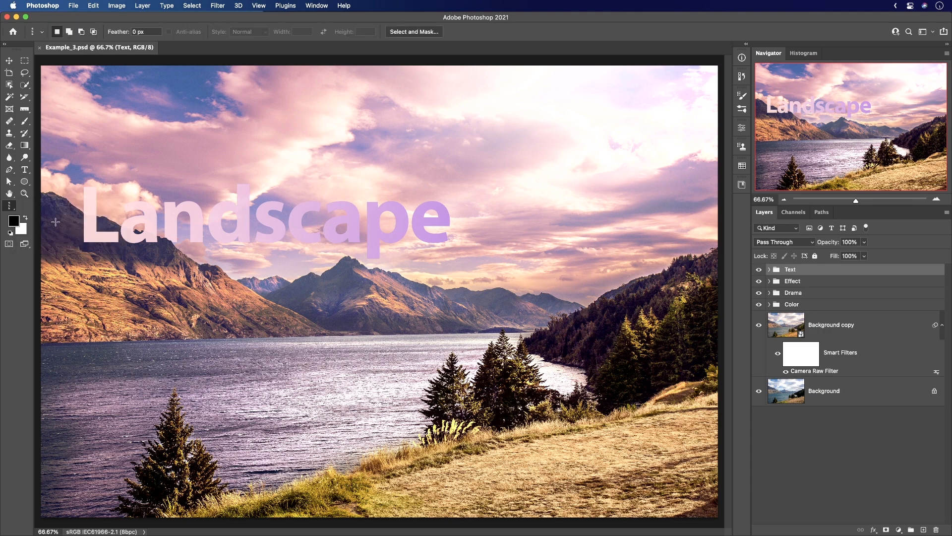
# Restore the toolbar's default tool arrangement and apply it.
pyautogui.rightClick(9, 206)
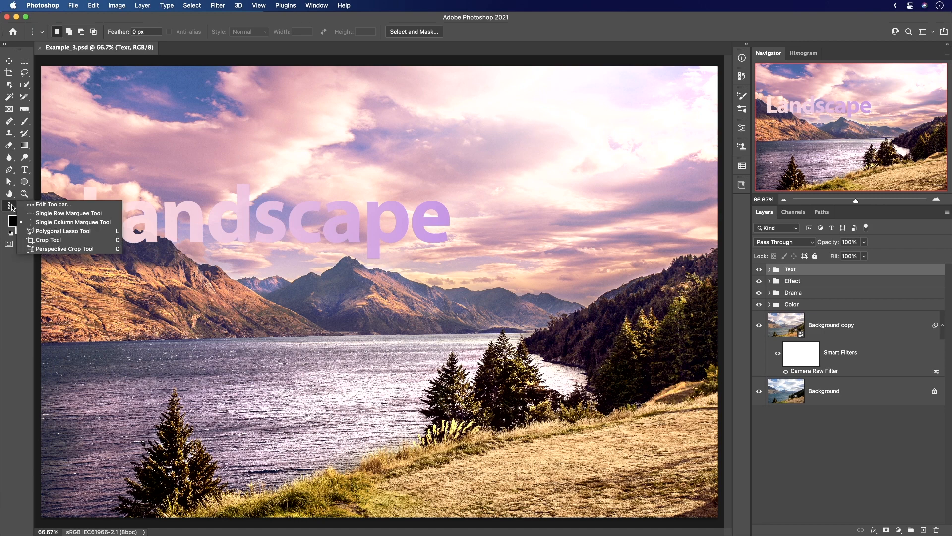
pyautogui.click(43, 205)
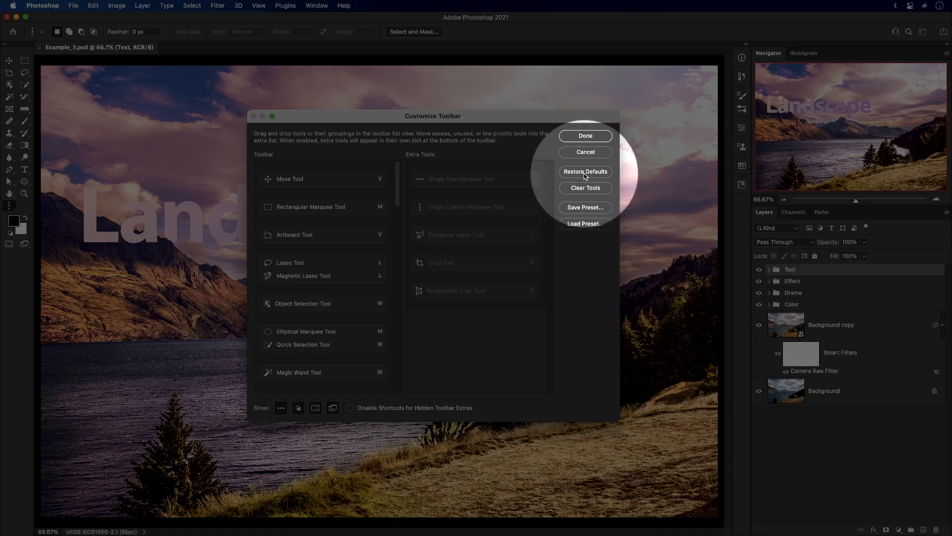
pyautogui.click(585, 172)
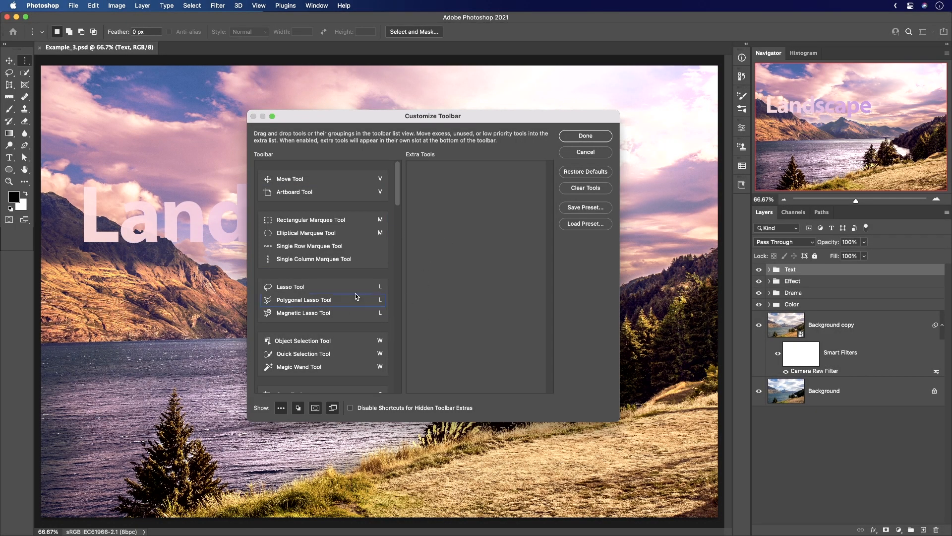
pyautogui.click(583, 137)
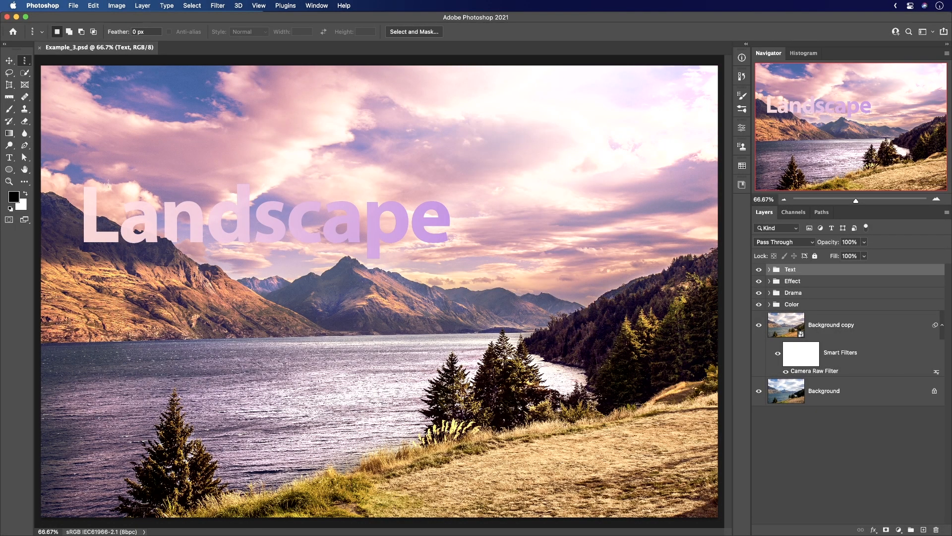
# Move the Rectangular Marquee, Single Column Marquee and Magnetic Lasso tools to Extra Tools and reset these toolbar changes.
pyautogui.click(24, 182)
pyautogui.click(55, 181)
pyautogui.moveTo(319, 220)
pyautogui.mouseDown()
pyautogui.moveTo(400, 225)
pyautogui.moveTo(446, 188)
pyautogui.mouseUp()
pyautogui.moveTo(317, 249)
pyautogui.mouseDown()
pyautogui.moveTo(446, 252)
pyautogui.moveTo(446, 209)
pyautogui.mouseUp()
pyautogui.moveTo(313, 287)
pyautogui.mouseDown()
pyautogui.moveTo(475, 285)
pyautogui.moveTo(491, 262)
pyautogui.mouseUp()
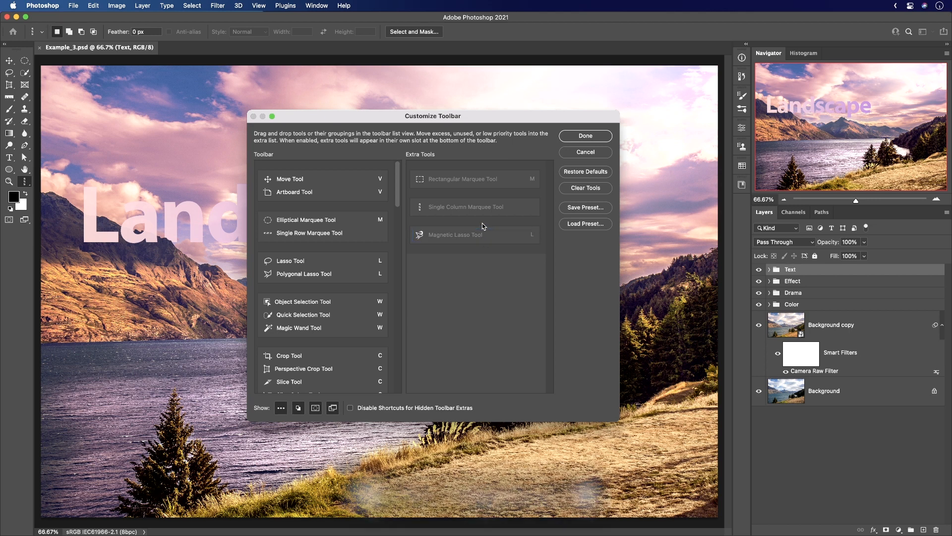
pyautogui.press('alt')
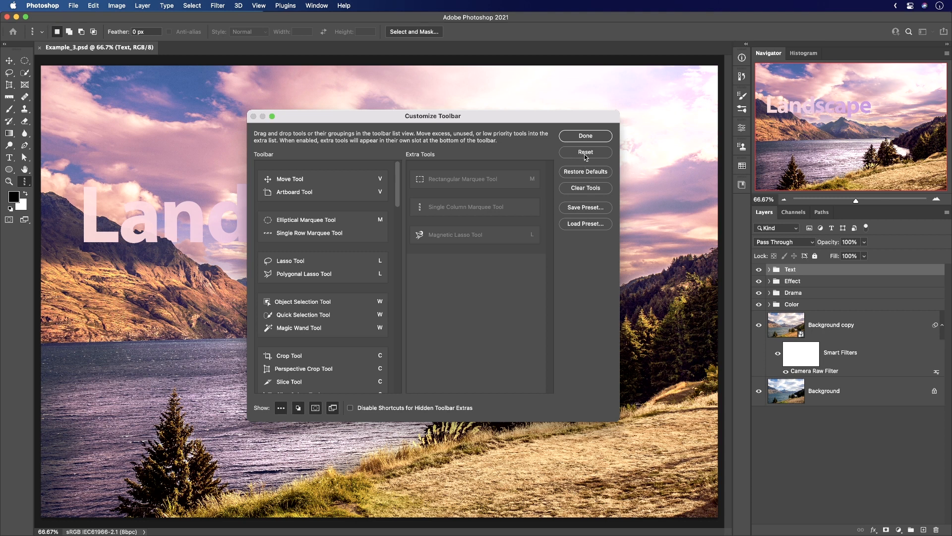
pyautogui.keyDown('alt'); pyautogui.click(585, 152); pyautogui.keyUp('alt')
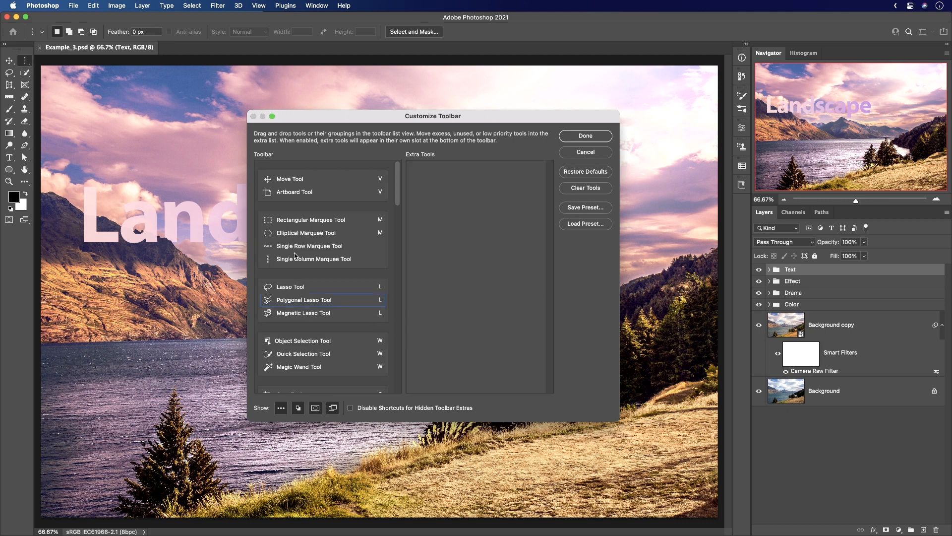
# Finish customizing the toolbar with the hidden option that replaces the three-dot Edit Toolbar icon with a banana.
pyautogui.click(355, 198)
pyautogui.press('shift')
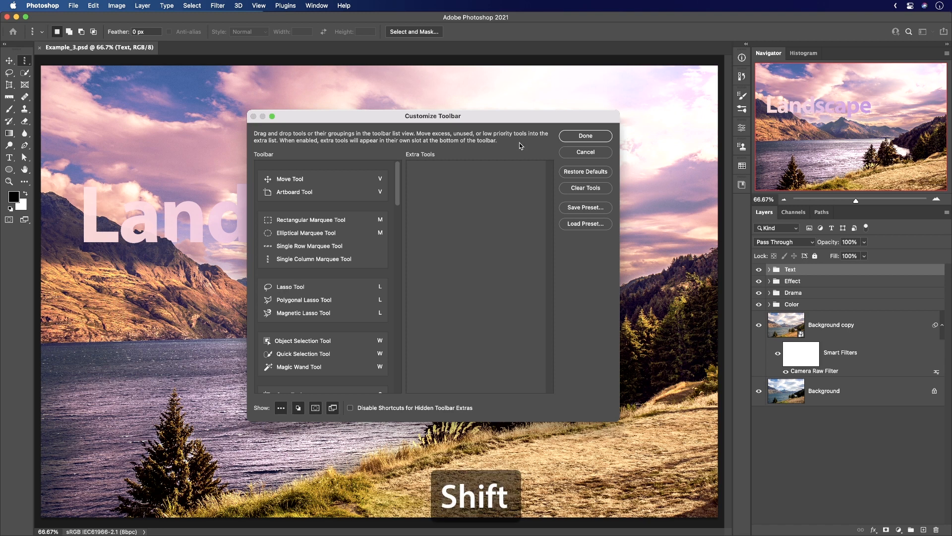
pyautogui.click(590, 137)
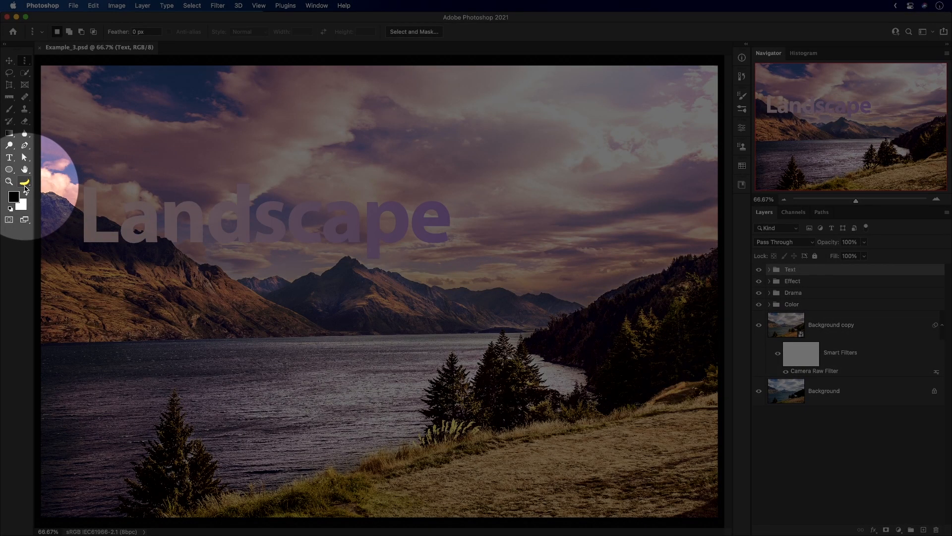
# Switch the banana icon back to the three-dot Edit Toolbar icon and finish customizing the toolbar.
pyautogui.click(25, 184)
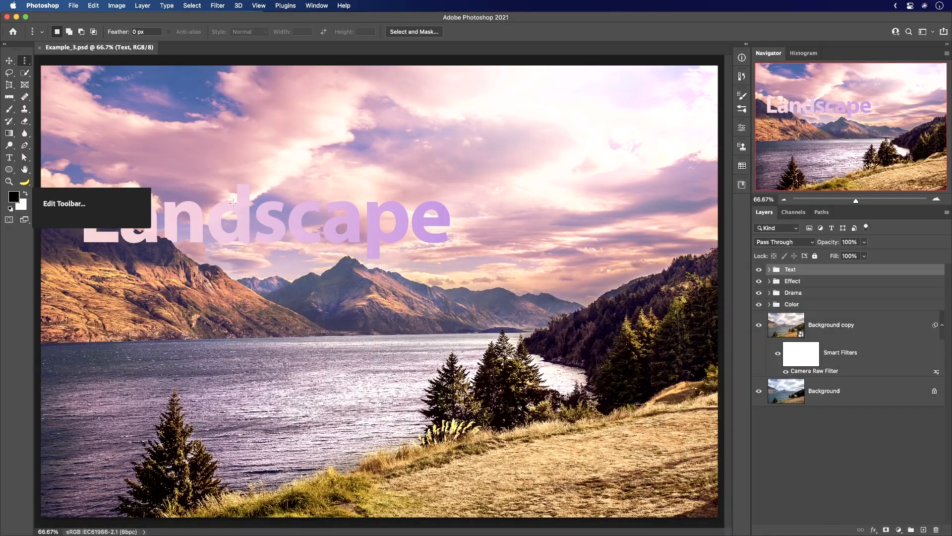
pyautogui.click(25, 183)
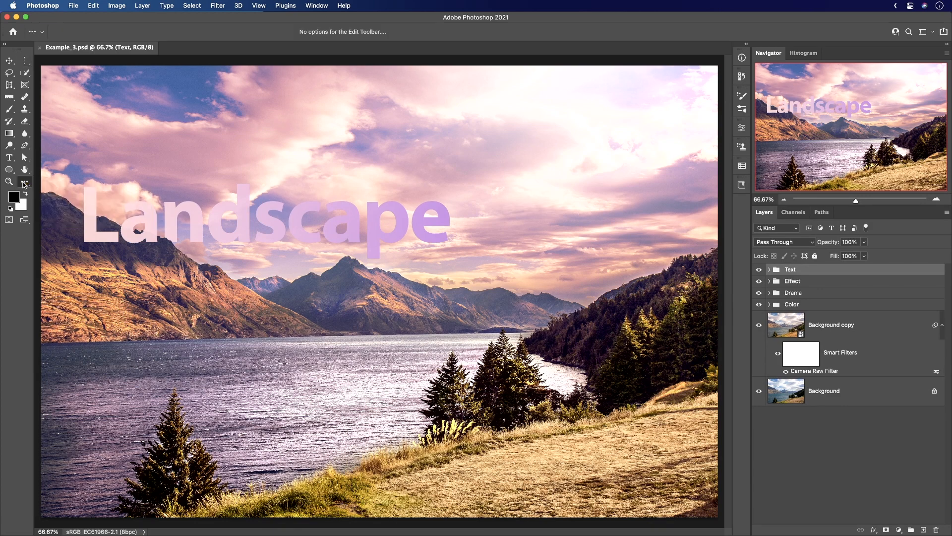
pyautogui.click(68, 181)
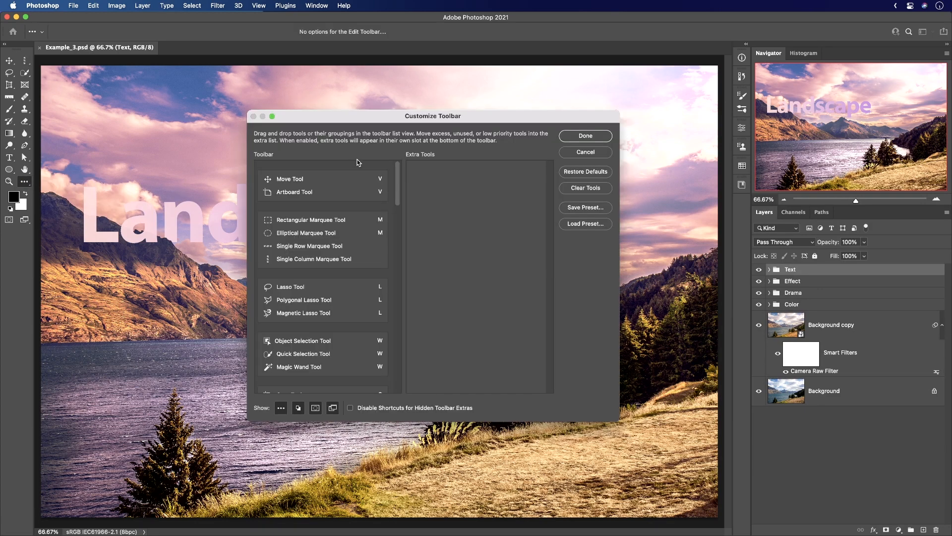
pyautogui.click(585, 135)
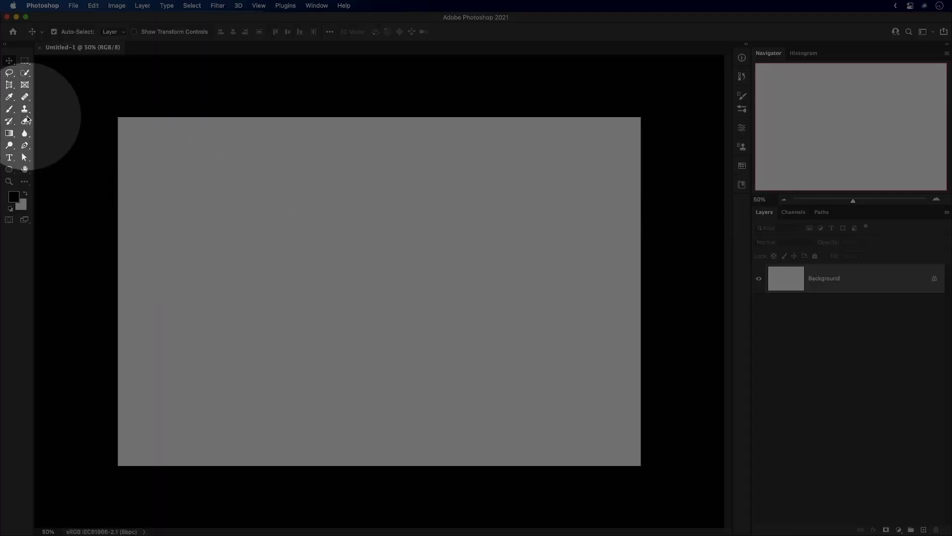
# Select the Brush tool and reduce the brush size to 300 px.
pyautogui.click(10, 110)
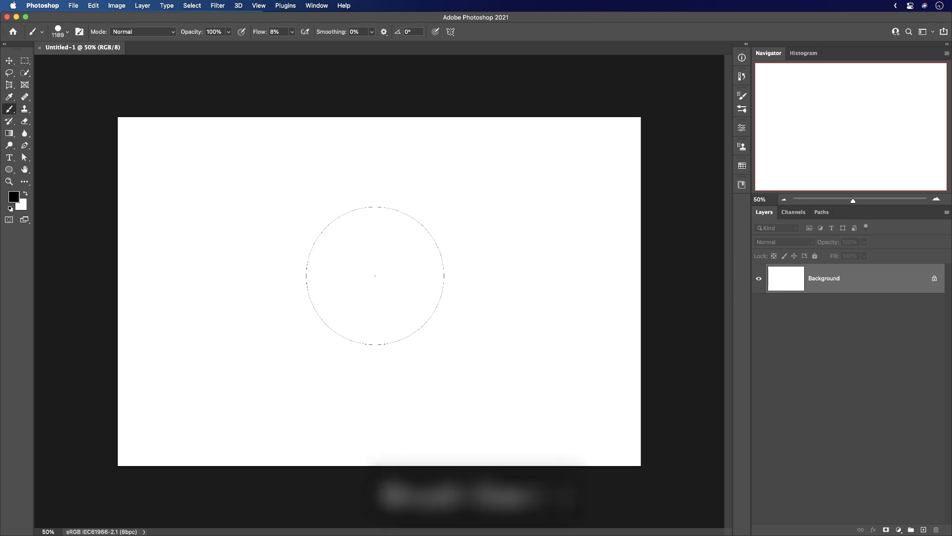
pyautogui.press('[')
pyautogui.press('[')
pyautogui.press('[')
pyautogui.press('[')
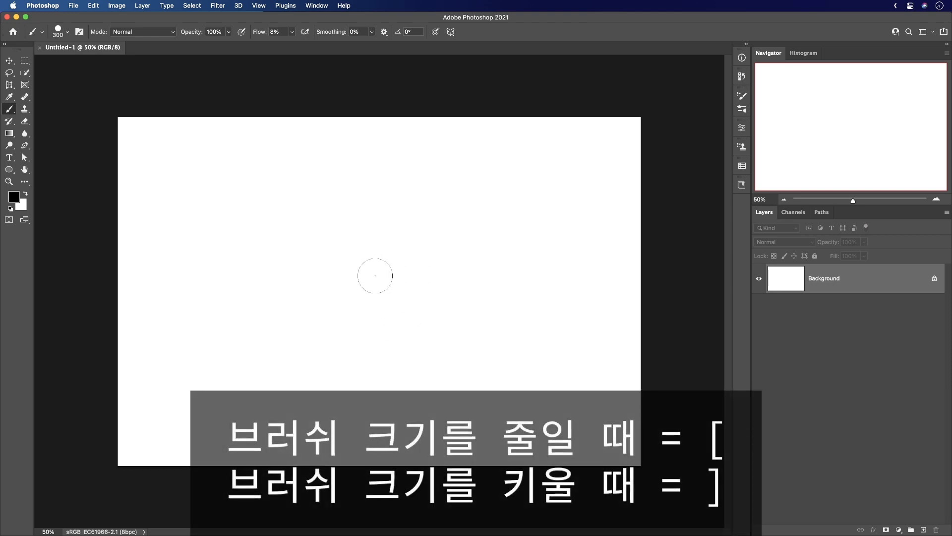
# Enlarge the brush to 1600 px.
pyautogui.press(']')
pyautogui.press(']')
pyautogui.press(']')
pyautogui.press(']')
pyautogui.press(']')
pyautogui.press(']')
pyautogui.press(']')
pyautogui.press(']')
pyautogui.press(']')
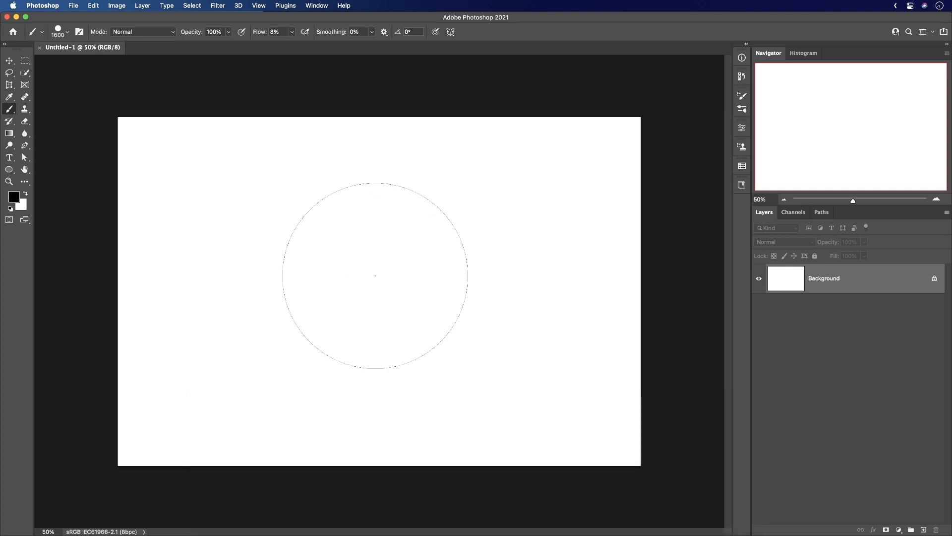
# Soften the brush edge by a few hardness increments and harden it again to 100%.
pyautogui.moveTo(375, 275)
pyautogui.mouseDown()
pyautogui.moveTo(375, 287)
pyautogui.moveTo(387, 159)
pyautogui.moveTo(386, 300)
pyautogui.moveTo(402, 153)
pyautogui.moveTo(403, 304)
pyautogui.mouseUp()
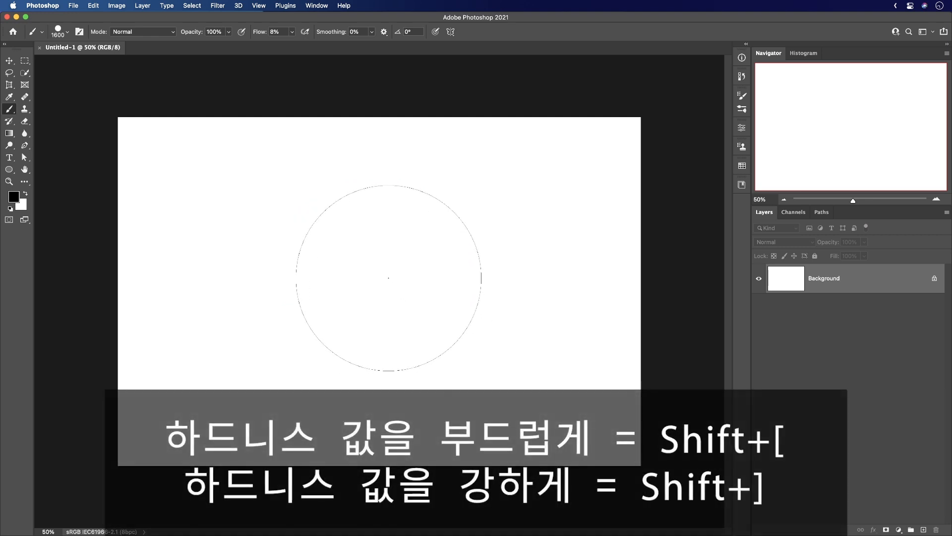
pyautogui.hotkey('shift', '[')
pyautogui.hotkey('shift', '[')
pyautogui.hotkey('shift', '[')
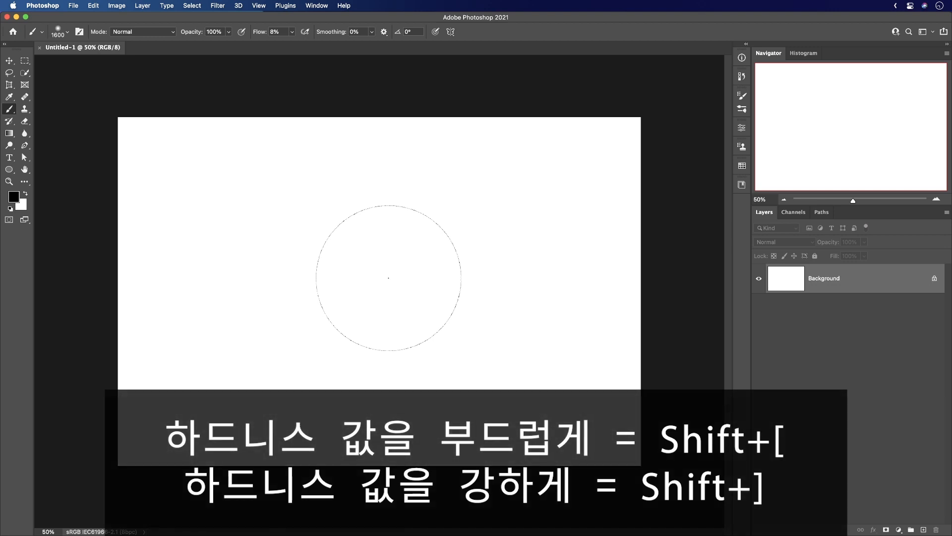
pyautogui.hotkey('shift', ']')
pyautogui.hotkey('shift', ']')
pyautogui.hotkey('shift', ']')
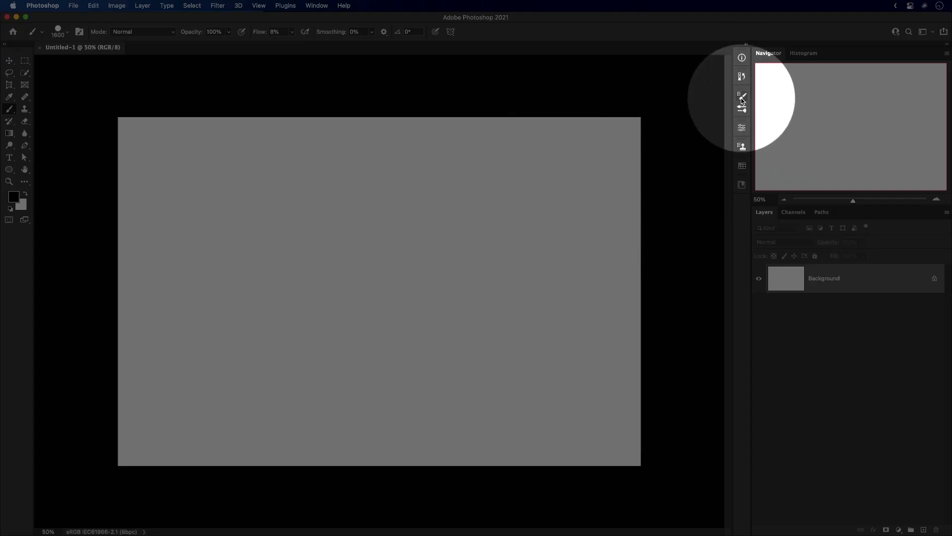
# Flatten the brush tip to 38% roundness in the brush settings and close them.
pyautogui.click(742, 98)
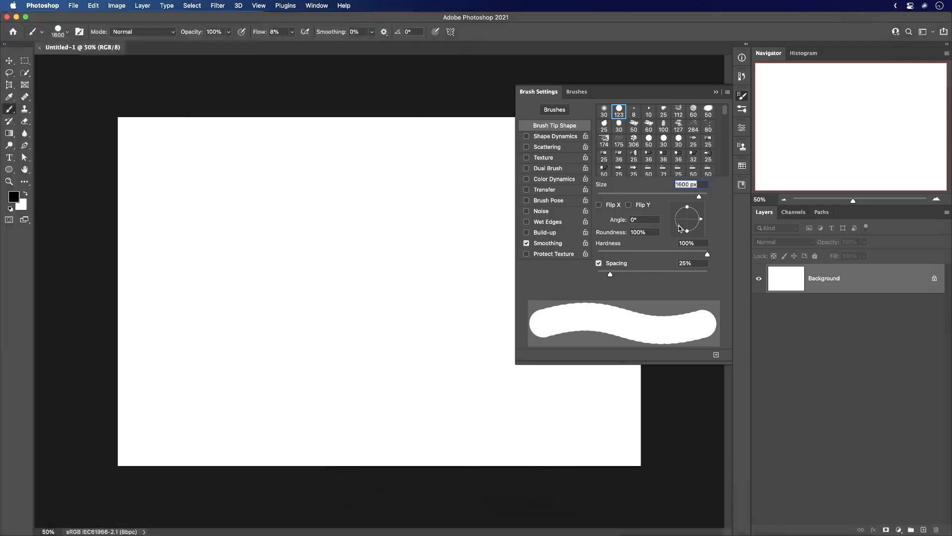
pyautogui.moveTo(679, 228)
pyautogui.mouseDown()
pyautogui.moveTo(685, 218)
pyautogui.moveTo(677, 232)
pyautogui.mouseUp()
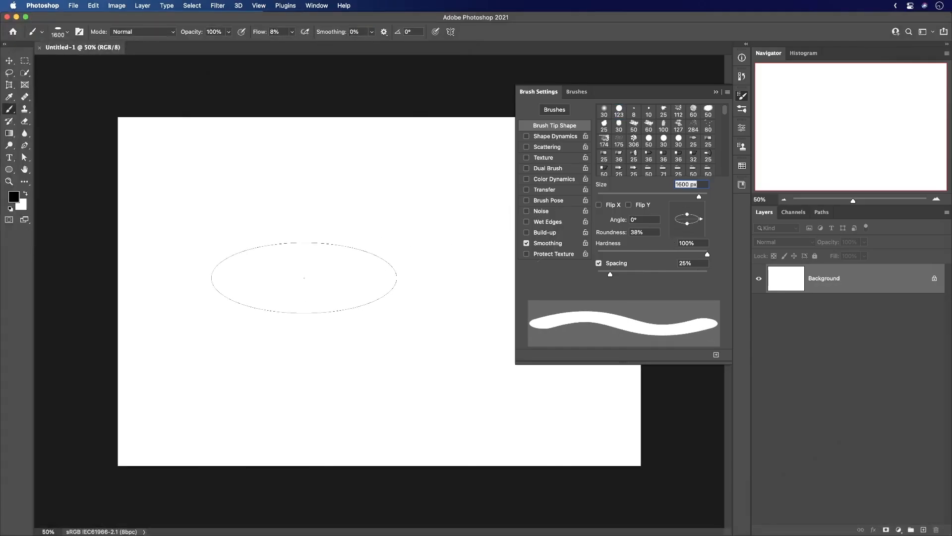
pyautogui.click(741, 97)
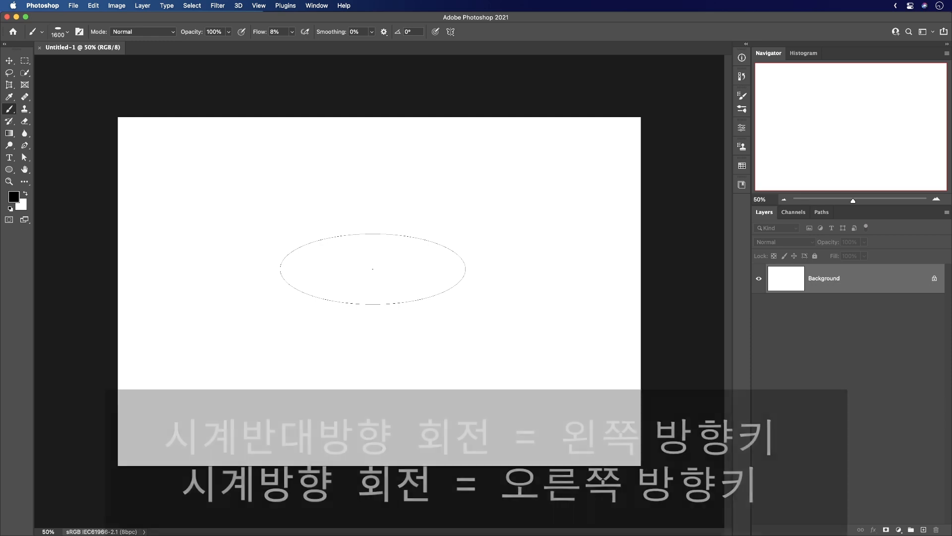
# Rotate the elliptical brush tip counterclockwise to 21° in small increments.
pyautogui.press('Left')
pyautogui.press('Left')
pyautogui.press('Left')
pyautogui.press('Left')
pyautogui.press('Left')
pyautogui.press('Left')
pyautogui.press('Left')
pyautogui.press('Left')
pyautogui.press('Left')
pyautogui.press('Left')
pyautogui.press('Left')
pyautogui.press('Left')
pyautogui.press('Left')
pyautogui.press('Left')
pyautogui.press('Left')
pyautogui.press('Left')
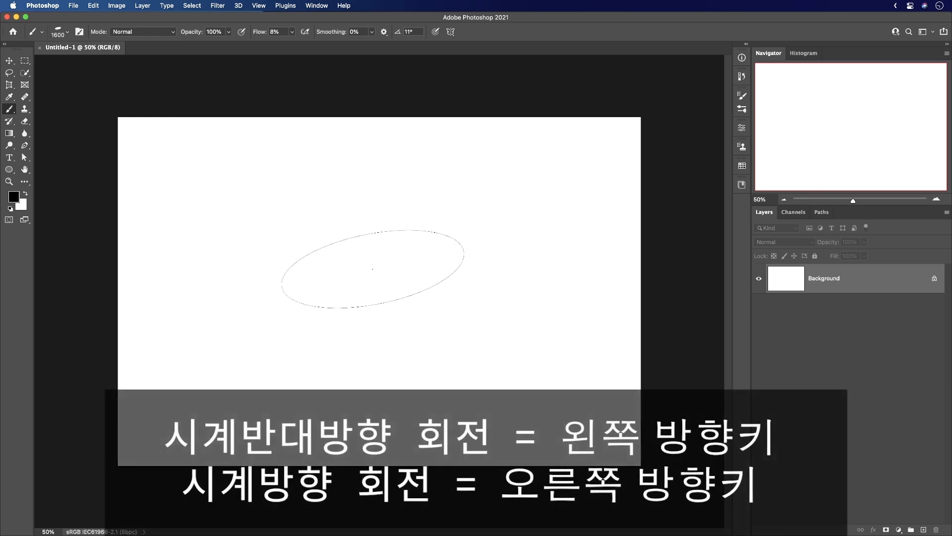
pyautogui.press('Left')
pyautogui.press('Left')
pyautogui.press('Left')
pyautogui.press('Left')
pyautogui.press('Left')
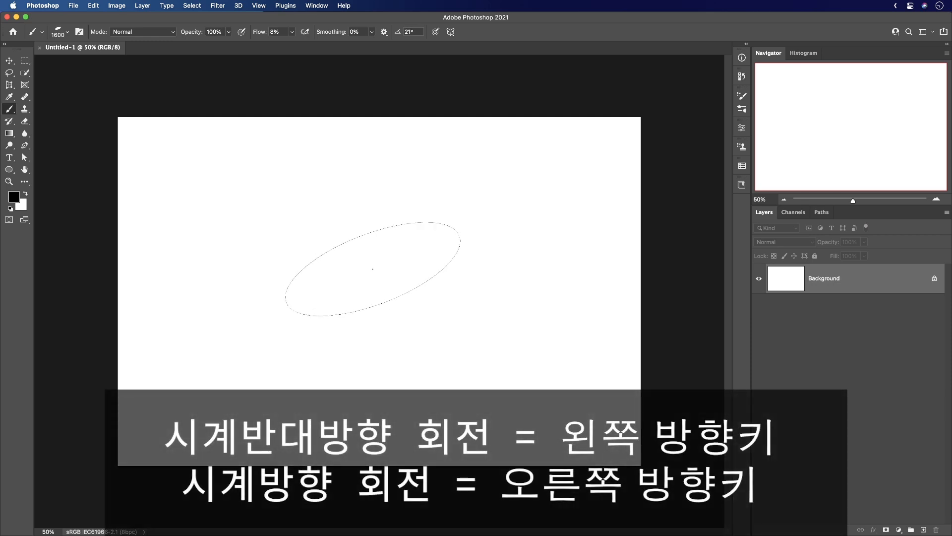
# Rotate the elliptical brush tip back clockwise in small increments.
pyautogui.press('Right')
pyautogui.press('Right')
pyautogui.press('Right')
pyautogui.press('Right')
pyautogui.press('Right')
pyautogui.press('Right')
pyautogui.press('Right')
pyautogui.press('Right')
pyautogui.press('Right')
pyautogui.press('Right')
pyautogui.press('Right')
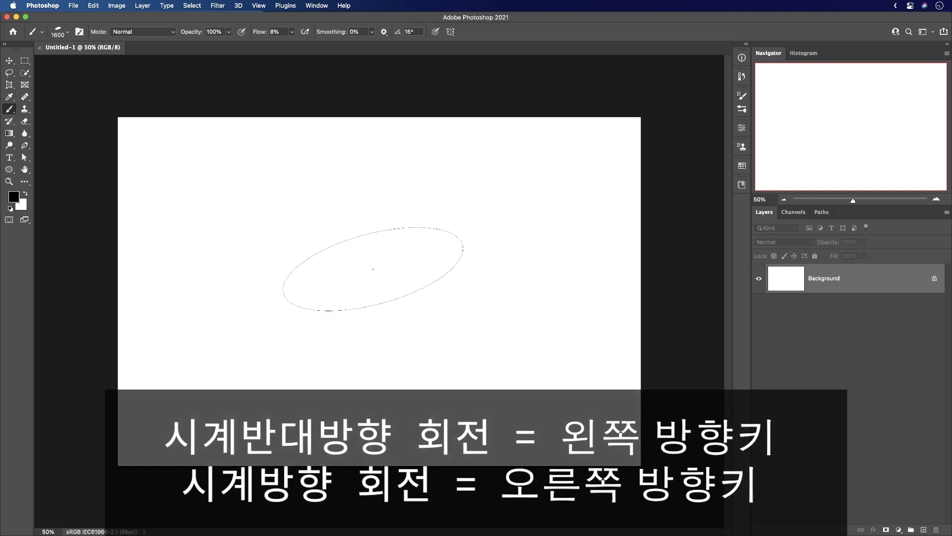
pyautogui.press('Right')
pyautogui.press('Right')
pyautogui.press('Right')
pyautogui.press('Right')
pyautogui.press('Right')
pyautogui.press('Right')
pyautogui.press('Right')
pyautogui.press('Right')
pyautogui.press('Right')
pyautogui.press('Right')
pyautogui.press('Right')
pyautogui.press('Right')
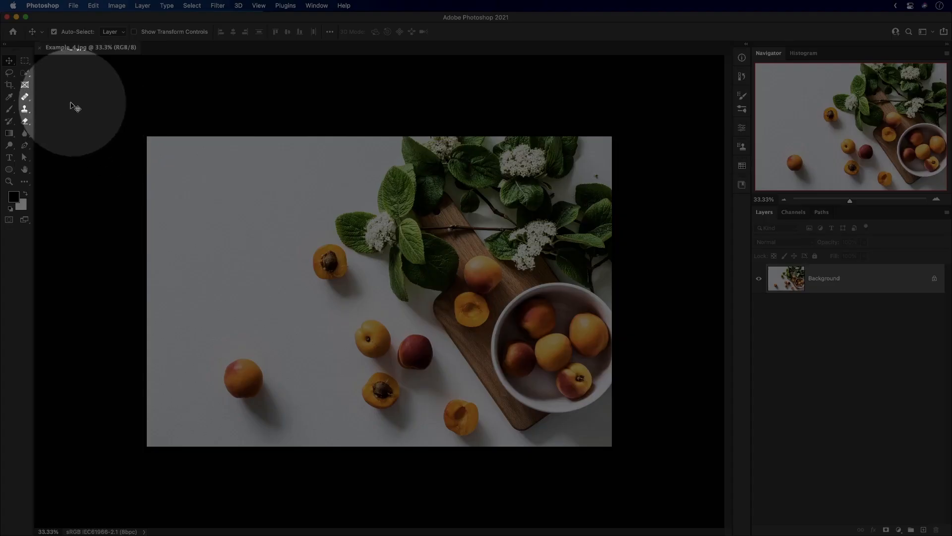
# Select the Clone Stamp tool, sample the fruit in the bowl and enlarge the stamp brush to 968 px.
pyautogui.click(24, 108)
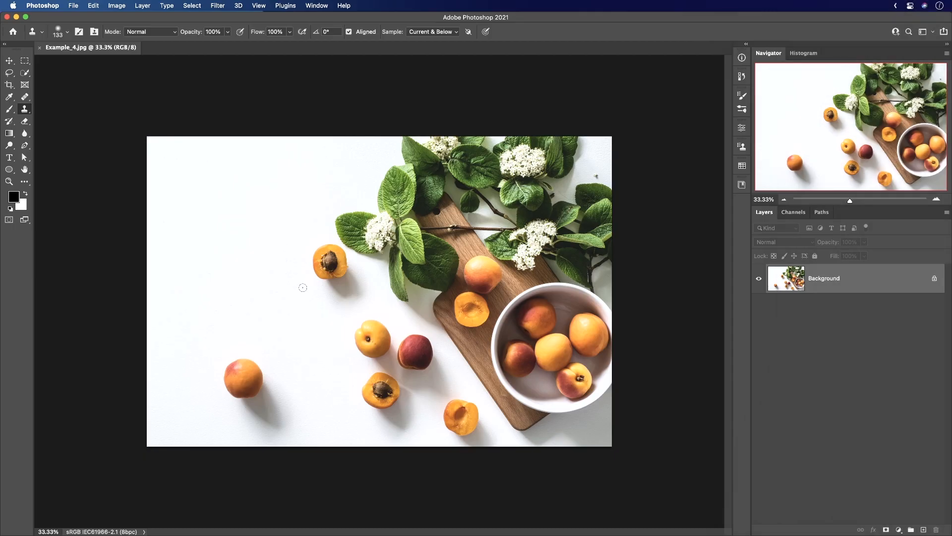
pyautogui.keyDown('ctrl'); pyautogui.keyDown('alt'); pyautogui.click(285, 275); pyautogui.keyUp('alt'); pyautogui.keyUp('ctrl')
pyautogui.moveTo(284, 274); pyautogui.dragTo(302, 277)
pyautogui.click(254, 255)
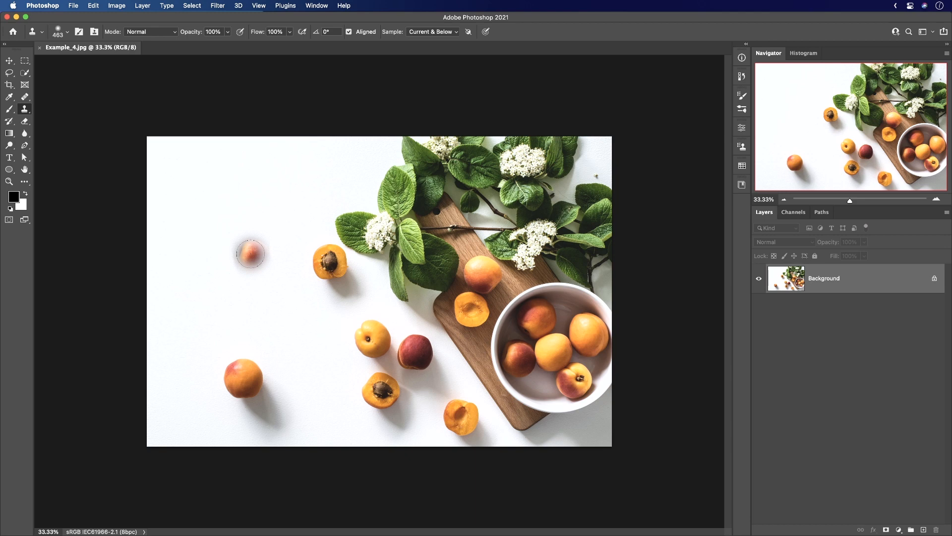
pyautogui.moveTo(239, 248); pyautogui.dragTo(280, 252)
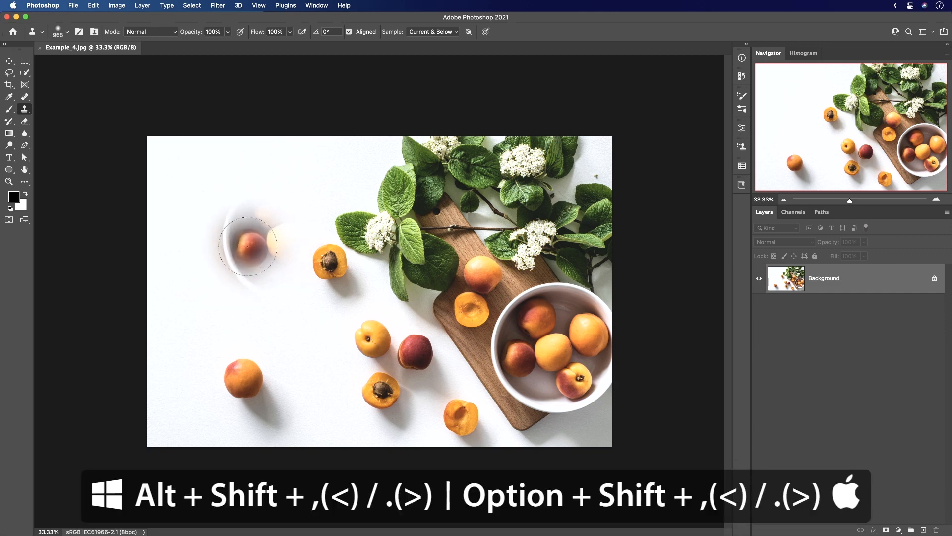
# Rotate the clone source overlay in small increments over the empty white area left of the apricot half.
pyautogui.hotkey('alt', 'shift')
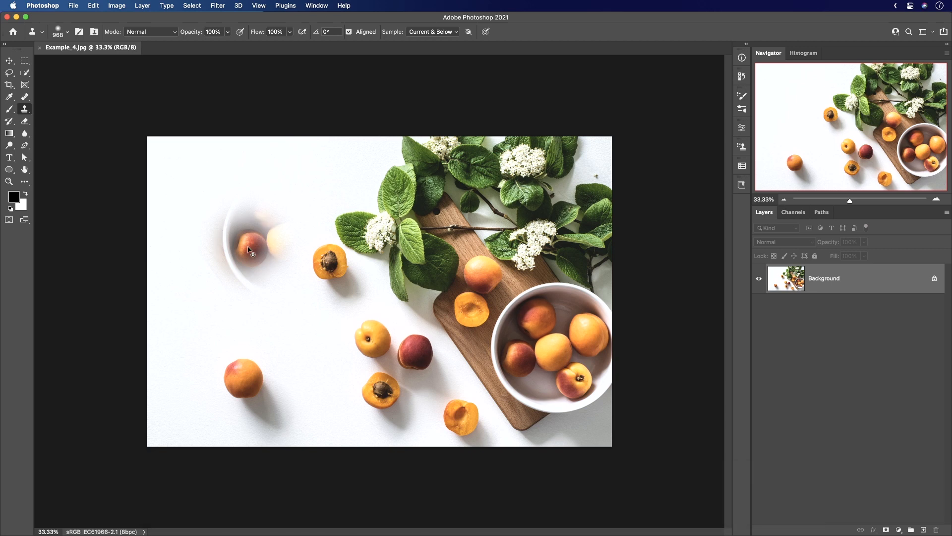
pyautogui.hotkey('alt', 'shift', 'Right')
pyautogui.hotkey('alt', 'shift', 'Right')
pyautogui.hotkey('alt', 'shift', 'Right')
pyautogui.hotkey('alt', 'shift', 'Right')
pyautogui.hotkey('alt', 'shift', 'Right')
pyautogui.hotkey('alt', 'shift', 'Right')
pyautogui.hotkey('alt', 'shift', 'Right')
pyautogui.hotkey('alt', 'shift', 'Right')
pyautogui.hotkey('alt', 'shift', 'Right')
pyautogui.hotkey('alt', 'shift', 'Right')
pyautogui.hotkey('alt', 'shift', 'Right')
pyautogui.hotkey('alt', 'shift', 'Right')
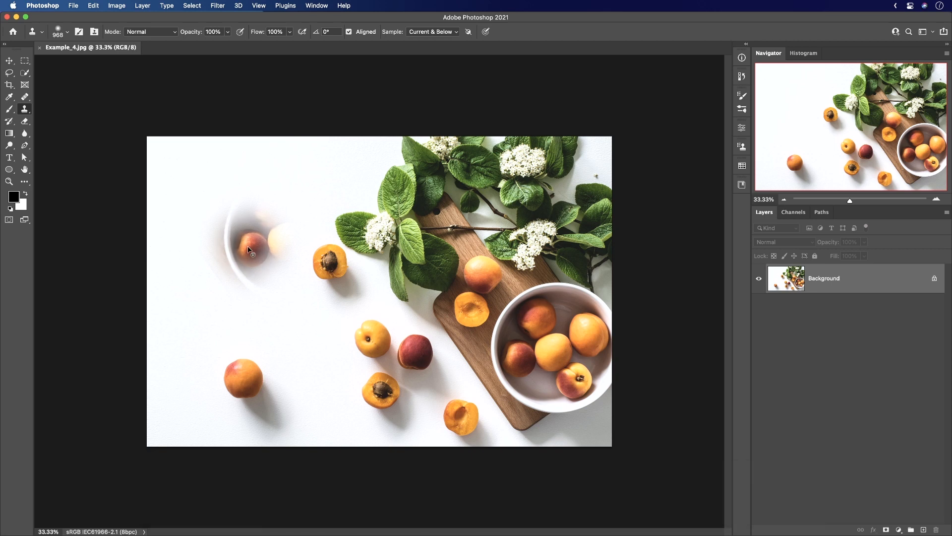
pyautogui.hotkey('alt', 'shift', 'Right')
pyautogui.hotkey('alt', 'shift', 'Right')
pyautogui.hotkey('alt', 'shift', 'Right')
pyautogui.hotkey('alt', 'shift', 'Right')
pyautogui.hotkey('alt', 'shift', 'Right')
pyautogui.hotkey('alt', 'shift', 'Right')
pyautogui.hotkey('alt', 'shift', 'Right')
pyautogui.hotkey('alt', 'shift', 'Right')
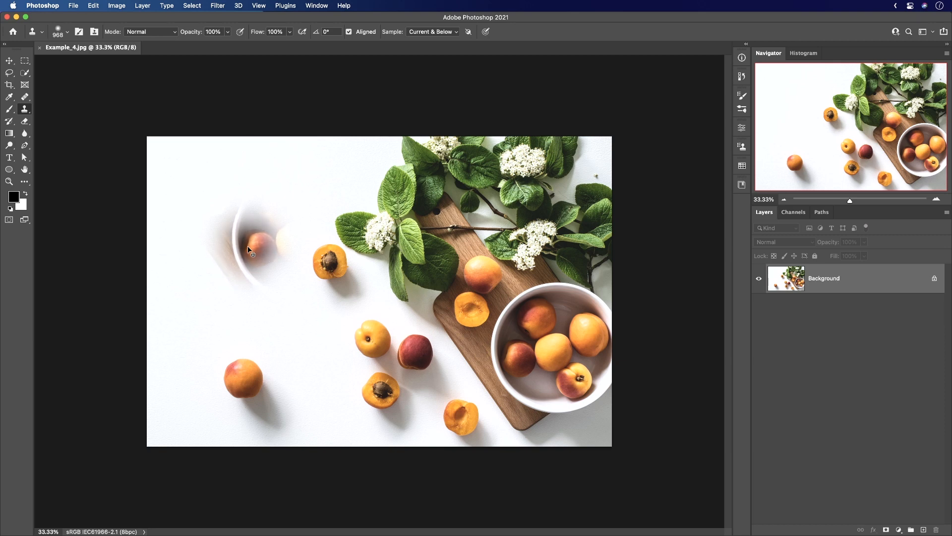
# Rotate the clone source overlay in the opposite direction, back towards its original orientation.
pyautogui.hotkey('alt', 'shift', 'Left')
pyautogui.hotkey('alt', 'shift', 'Left')
pyautogui.hotkey('alt', 'shift', 'Left')
pyautogui.hotkey('alt', 'shift', 'Left')
pyautogui.hotkey('alt', 'shift', 'Left')
pyautogui.hotkey('alt', 'shift', 'Left')
pyautogui.hotkey('alt', 'shift', 'Left')
pyautogui.hotkey('alt', 'shift', 'Left')
pyautogui.hotkey('alt', 'shift', 'Left')
pyautogui.hotkey('alt', 'shift', 'Left')
pyautogui.hotkey('alt', 'shift', 'Left')
pyautogui.hotkey('alt', 'shift', 'Left')
pyautogui.hotkey('alt', 'shift', 'Left')
pyautogui.hotkey('alt', 'shift', 'Left')
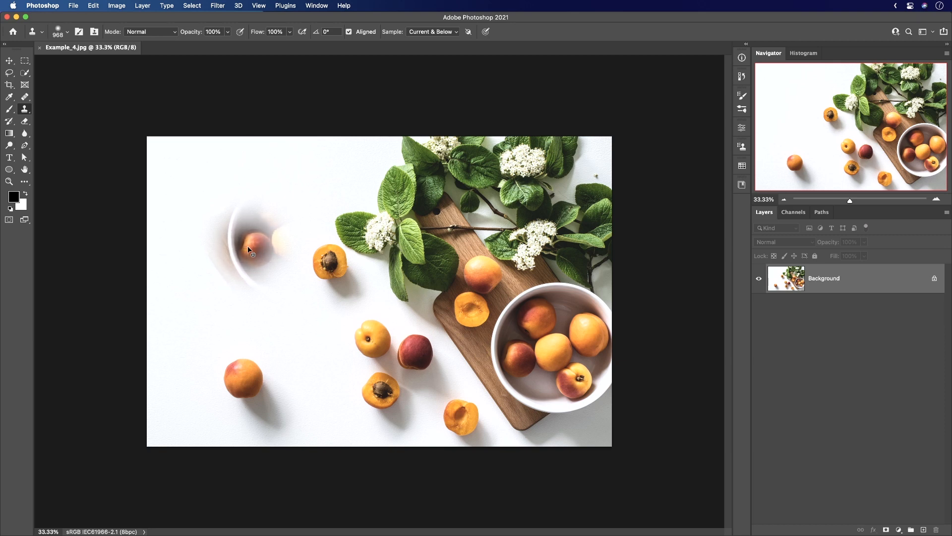
pyautogui.hotkey('alt', 'shift', 'Left')
pyautogui.hotkey('alt', 'shift', 'Left')
pyautogui.hotkey('alt', 'shift', 'Left')
pyautogui.hotkey('alt', 'shift', 'Left')
pyautogui.hotkey('alt', 'shift', 'Left')
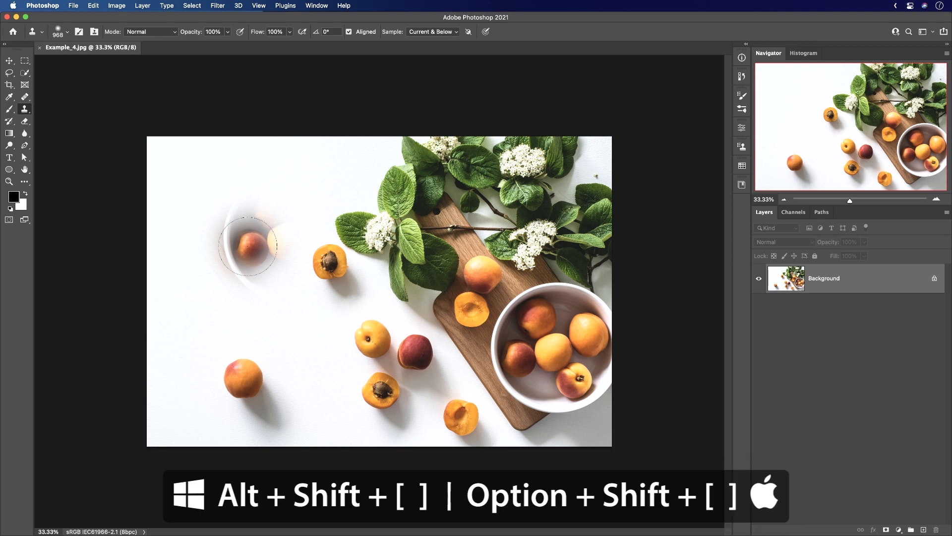
# Scale the clone source overlay down in small increments.
pyautogui.hotkey('alt', 'shift')
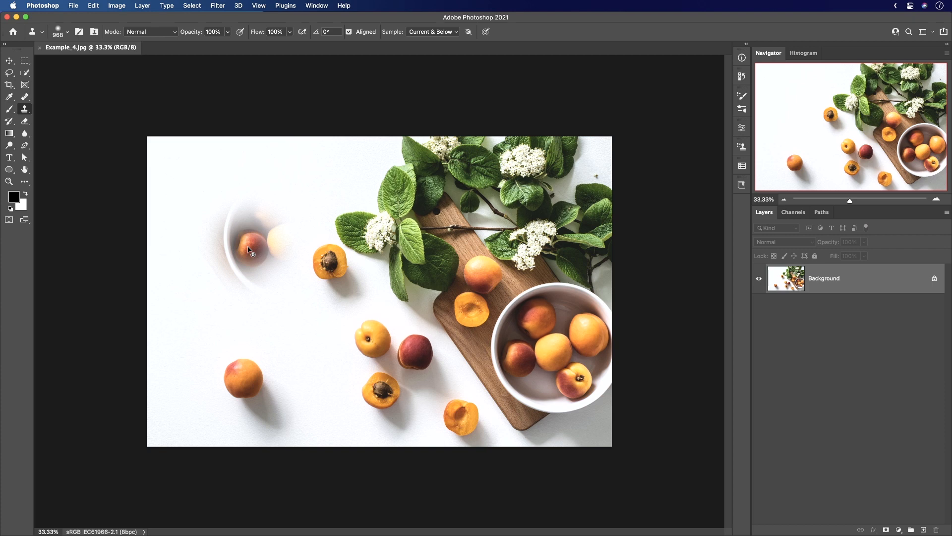
pyautogui.hotkey('alt', 'shift', '[')
pyautogui.hotkey('alt', 'shift', '[')
pyautogui.hotkey('alt', 'shift', '[')
pyautogui.hotkey('alt', 'shift', '[')
pyautogui.hotkey('alt', 'shift', '[')
pyautogui.hotkey('alt', 'shift', '[')
pyautogui.hotkey('alt', 'shift', '[')
pyautogui.hotkey('alt', 'shift', '[')
pyautogui.hotkey('alt', 'shift', '[')
pyautogui.hotkey('alt', 'shift', '[')
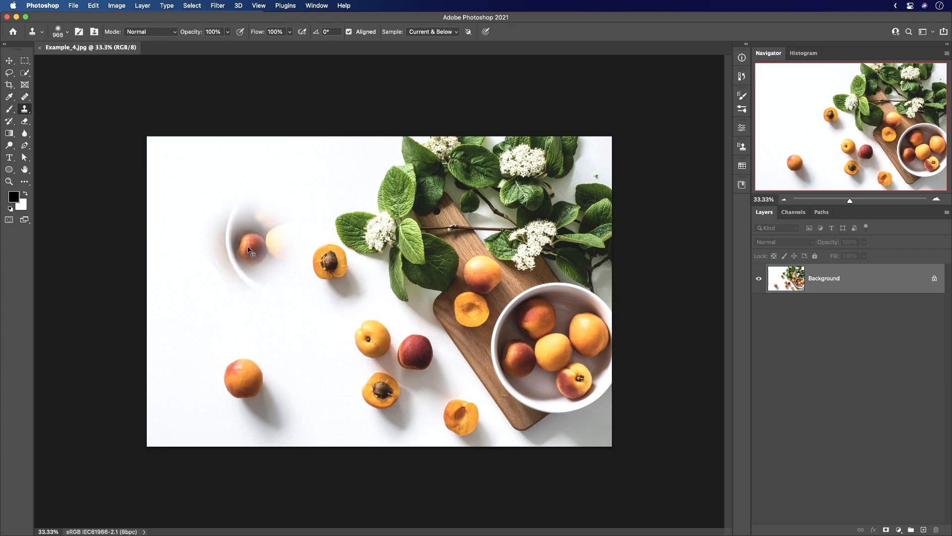
pyautogui.hotkey('alt', 'shift', '[')
pyautogui.hotkey('alt', 'shift', '[')
pyautogui.hotkey('alt', 'shift', '[')
pyautogui.hotkey('alt', 'shift', '[')
pyautogui.hotkey('alt', 'shift', '[')
pyautogui.hotkey('alt', 'shift', '[')
pyautogui.hotkey('alt', 'shift', '[')
pyautogui.hotkey('alt', 'shift', '[')
pyautogui.hotkey('alt', 'shift', '[')
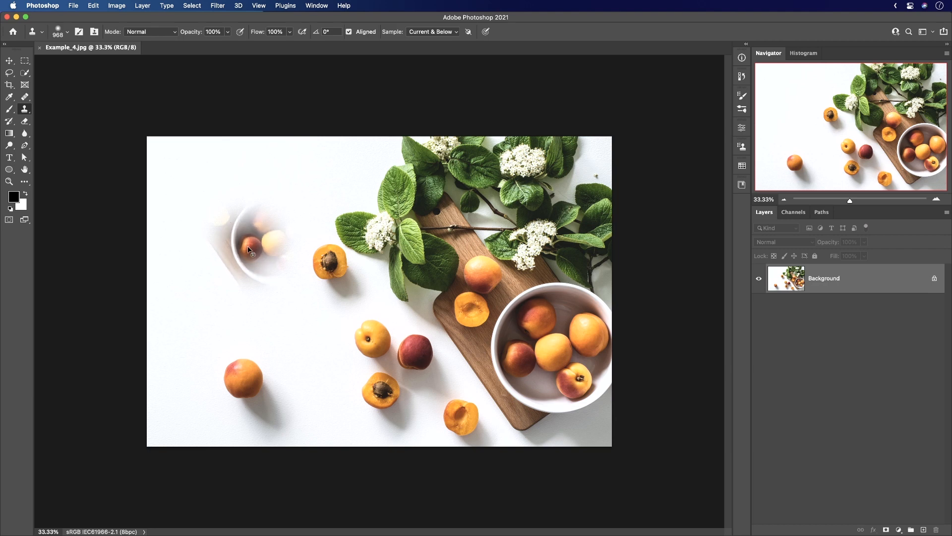
# Scale the clone source overlay back up to 91.5% in small increments.
pyautogui.hotkey('alt', 'shift', ']')
pyautogui.hotkey('alt', 'shift', ']')
pyautogui.hotkey('alt', 'shift', ']')
pyautogui.hotkey('alt', 'shift', ']')
pyautogui.hotkey('alt', 'shift', ']')
pyautogui.hotkey('alt', 'shift', ']')
pyautogui.hotkey('alt', 'shift', ']')
pyautogui.hotkey('alt', 'shift', ']')
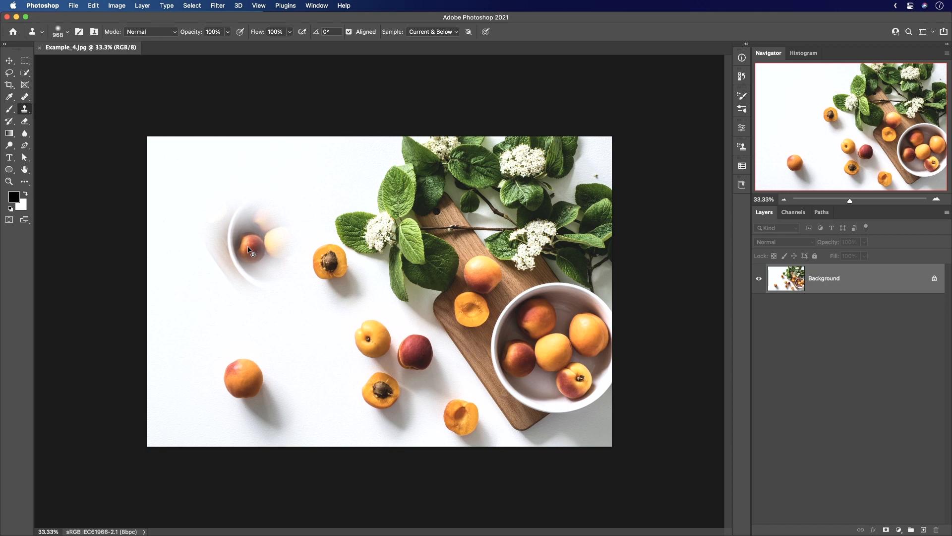
pyautogui.hotkey('alt', 'shift', ']')
pyautogui.hotkey('alt', 'shift', ']')
pyautogui.hotkey('alt', 'shift', ']')
pyautogui.hotkey('alt', 'shift', ']')
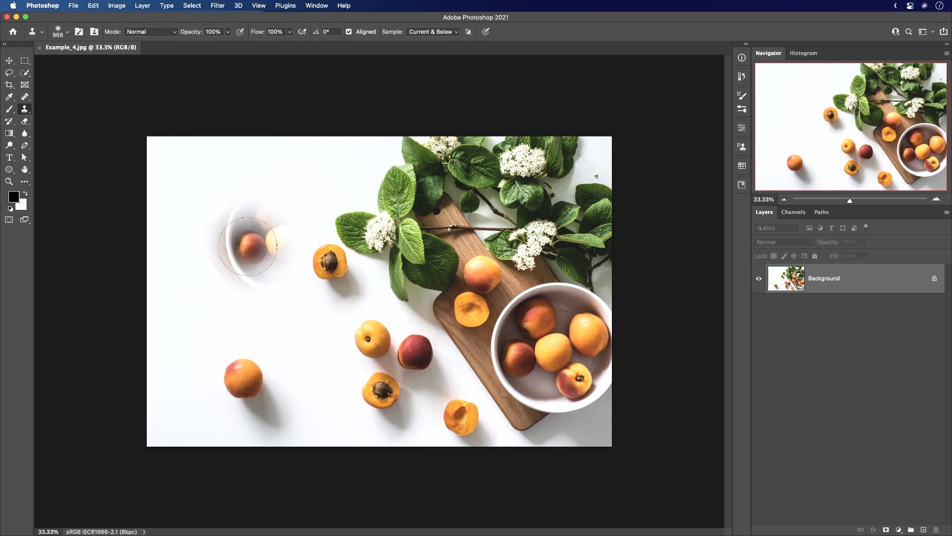
# Open the Clone Source settings and reset the source transform to 100% scale and 0° rotation.
pyautogui.click(742, 146)
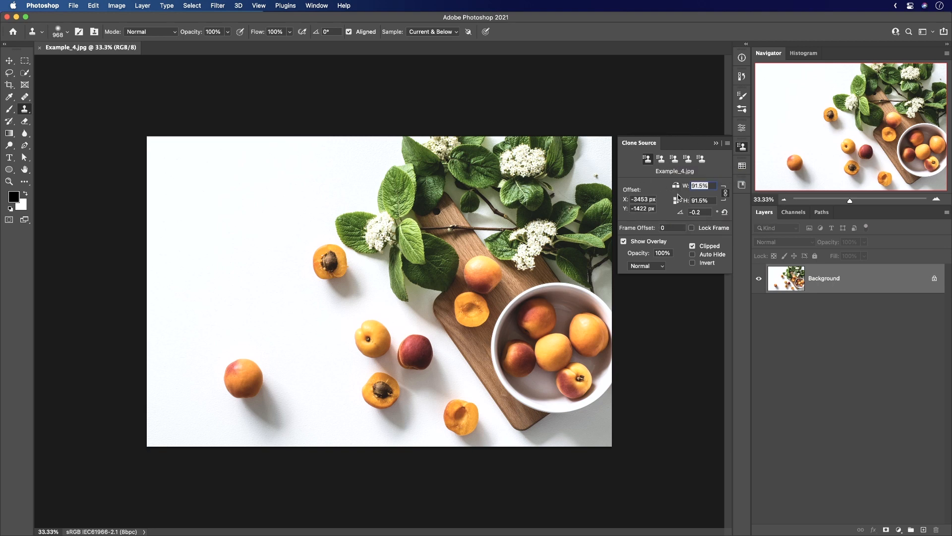
pyautogui.click(741, 147)
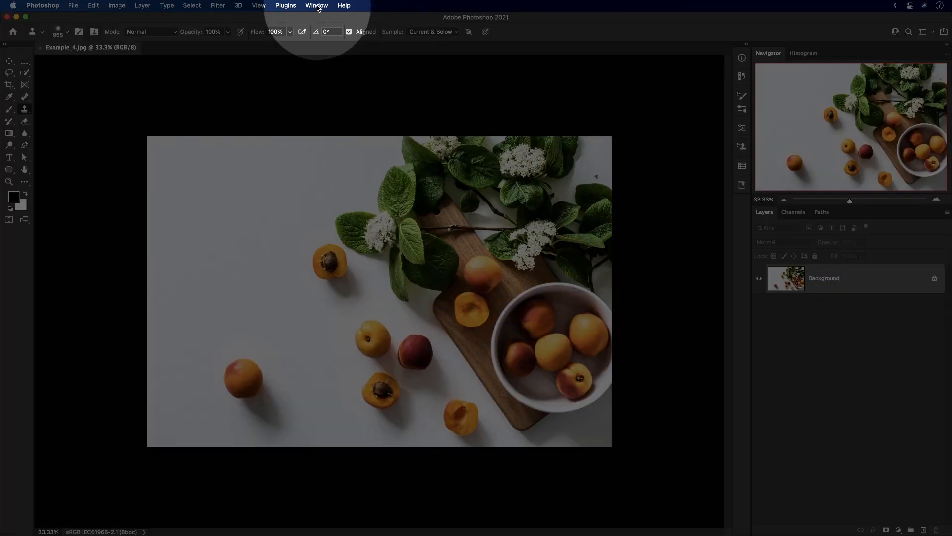
pyautogui.click(317, 6)
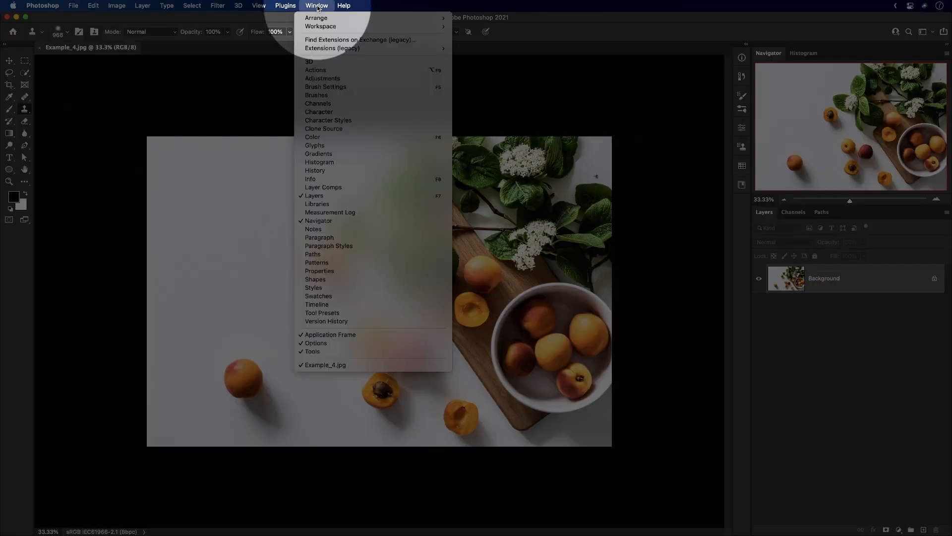
pyautogui.click(325, 132)
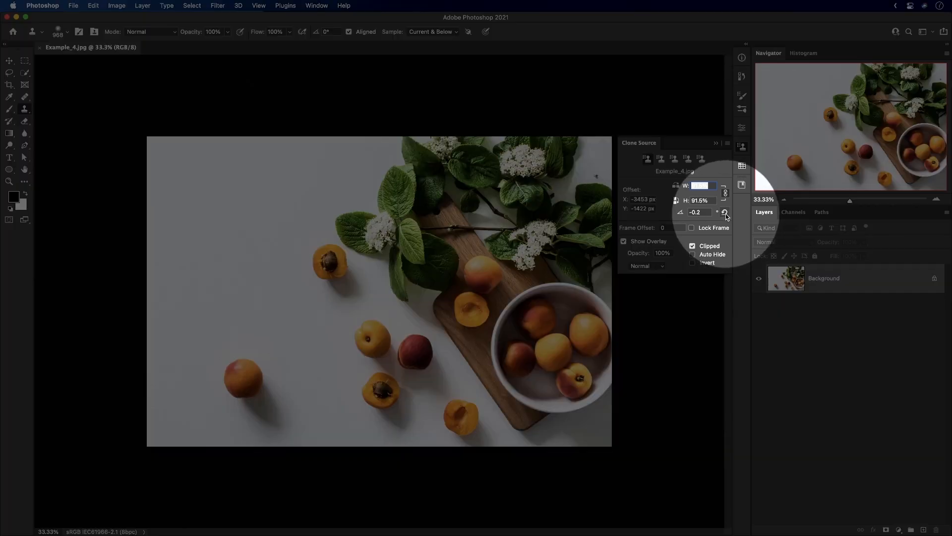
pyautogui.click(725, 215)
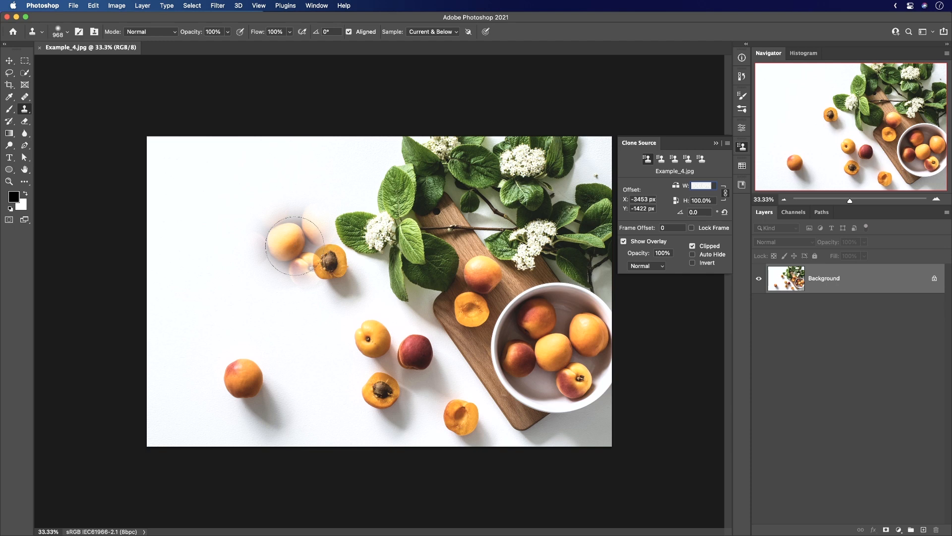
# Close the Clone Source settings, add a Curves adjustment layer and shape a contrast-boosting S-curve in the RGB channel.
pyautogui.click(742, 147)
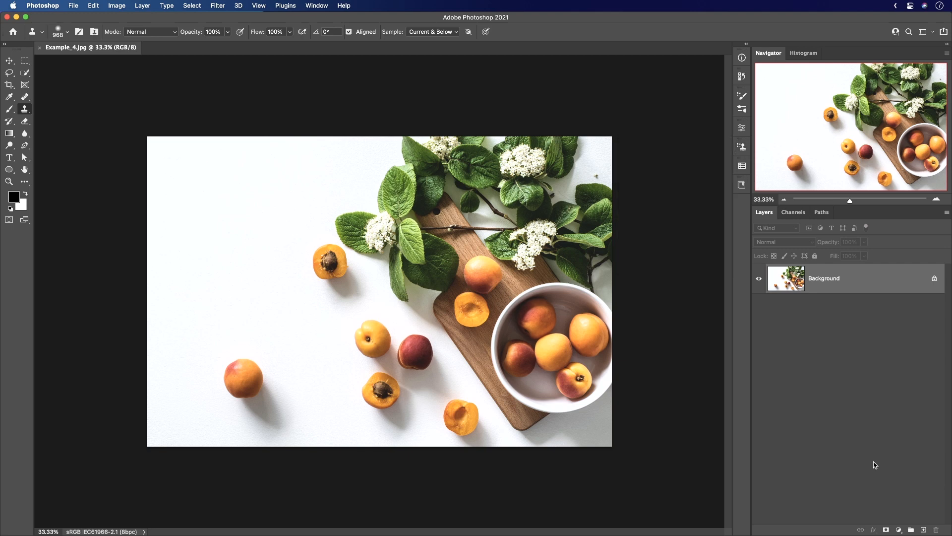
pyautogui.click(900, 529)
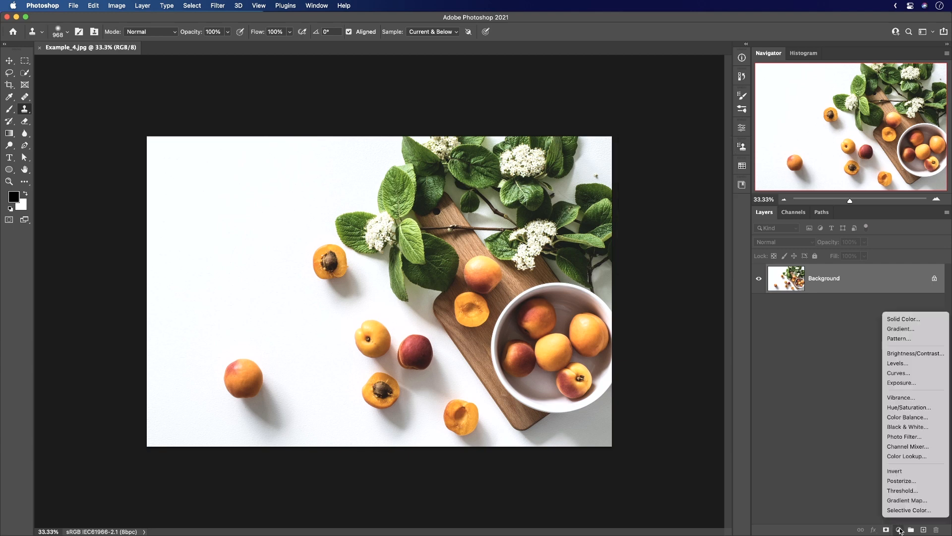
pyautogui.click(897, 372)
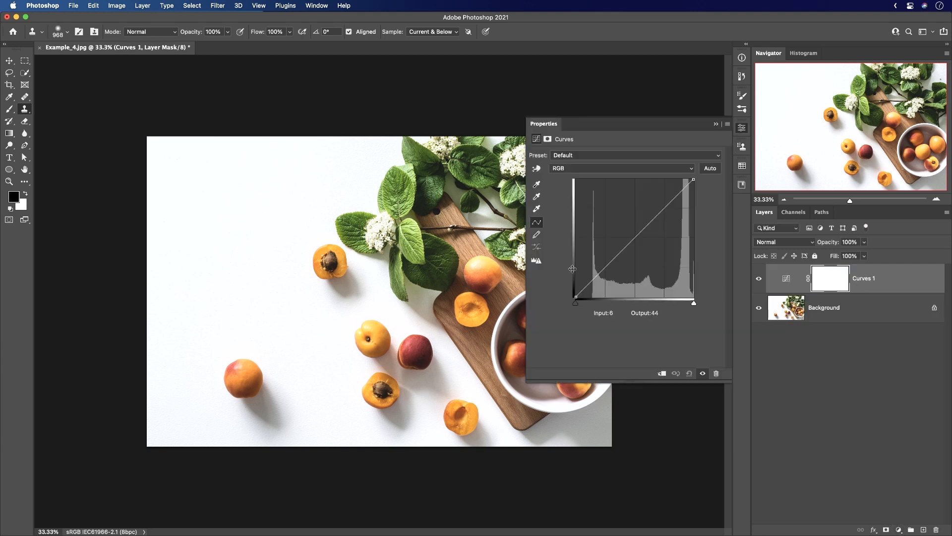
pyautogui.moveTo(657, 215); pyautogui.dragTo(658, 205)
pyautogui.moveTo(604, 268); pyautogui.dragTo(603, 277)
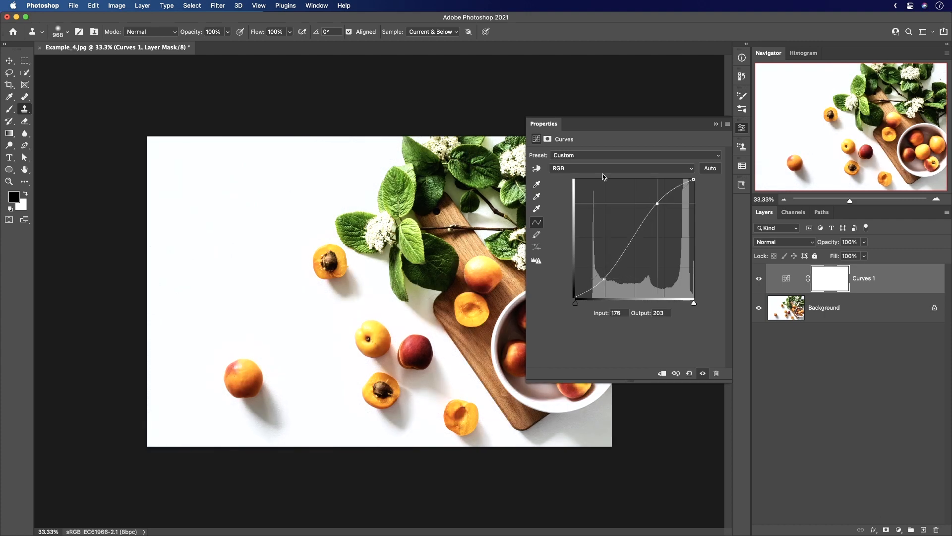
# Pull the midtones of the blue channel's curve down for a yellow tint, return to RGB and close the Curves settings.
pyautogui.click(604, 168)
pyautogui.click(610, 190)
pyautogui.moveTo(634, 239); pyautogui.dragTo(644, 260)
pyautogui.click(644, 168)
pyautogui.click(644, 179)
pyautogui.click(742, 130)
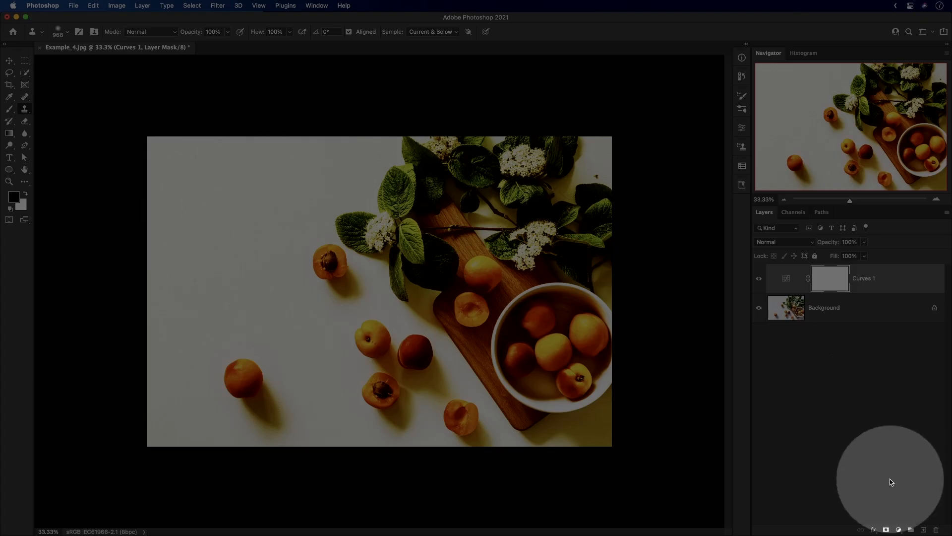
# Add a new empty layer above Curves 1 and reduce the clone brush size to 655.
pyautogui.click(923, 529)
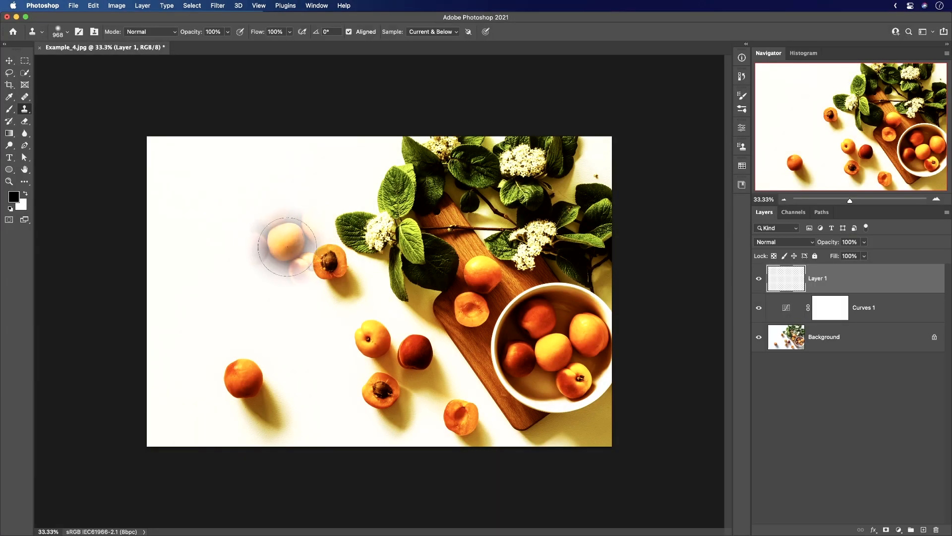
pyautogui.keyDown('ctrl'); pyautogui.keyDown('alt'); pyautogui.moveTo(276, 250); pyautogui.dragTo(258, 251); pyautogui.keyUp('alt'); pyautogui.keyUp('ctrl')
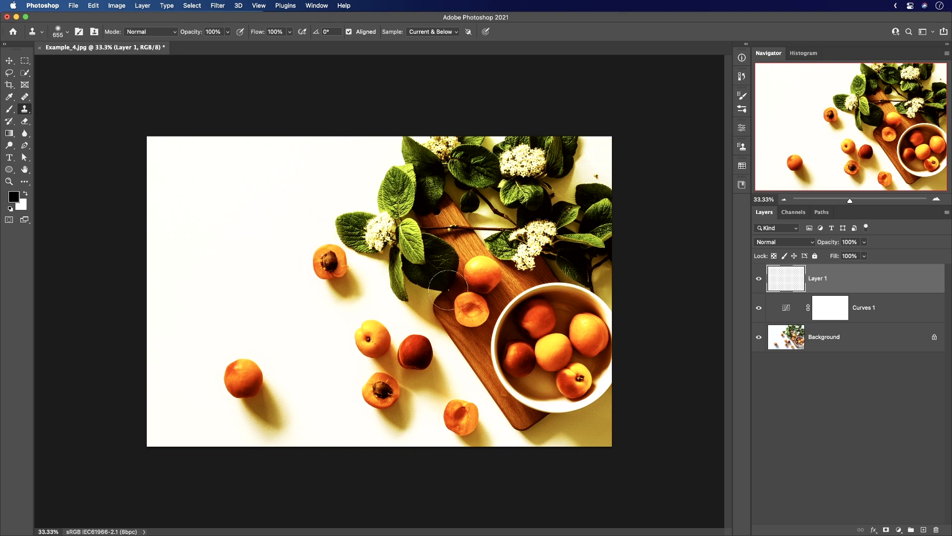
# Try cloning the leaves, flowers and cutting board onto Layer 1 over the empty white area beside the halved apricot.
pyautogui.scroll(3, 420, 250)
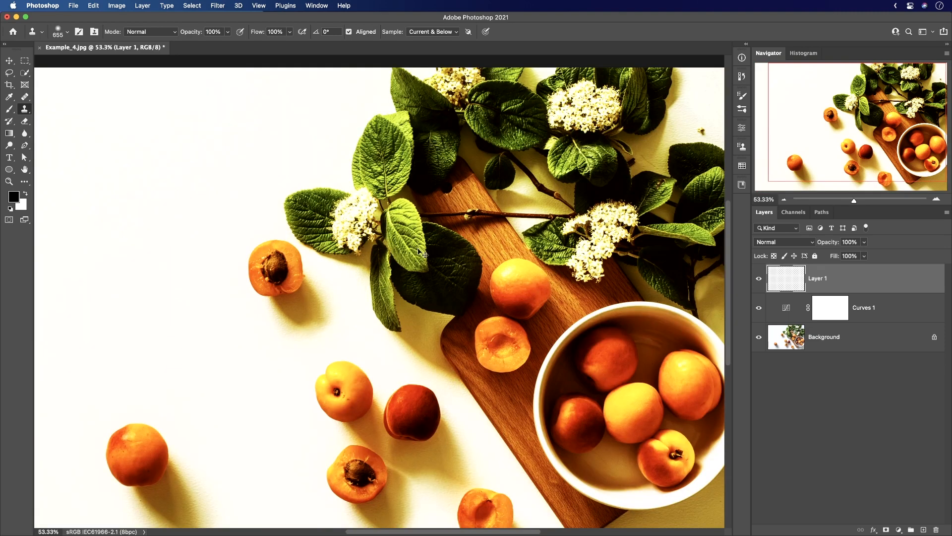
pyautogui.scroll(-3, 417, 248)
pyautogui.moveTo(239, 218)
pyautogui.mouseDown()
pyautogui.moveTo(241, 248)
pyautogui.moveTo(259, 214)
pyautogui.moveTo(269, 239)
pyautogui.moveTo(296, 221)
pyautogui.moveTo(253, 240)
pyautogui.moveTo(225, 229)
pyautogui.moveTo(232, 283)
pyautogui.moveTo(235, 253)
pyautogui.moveTo(265, 239)
pyautogui.mouseUp()
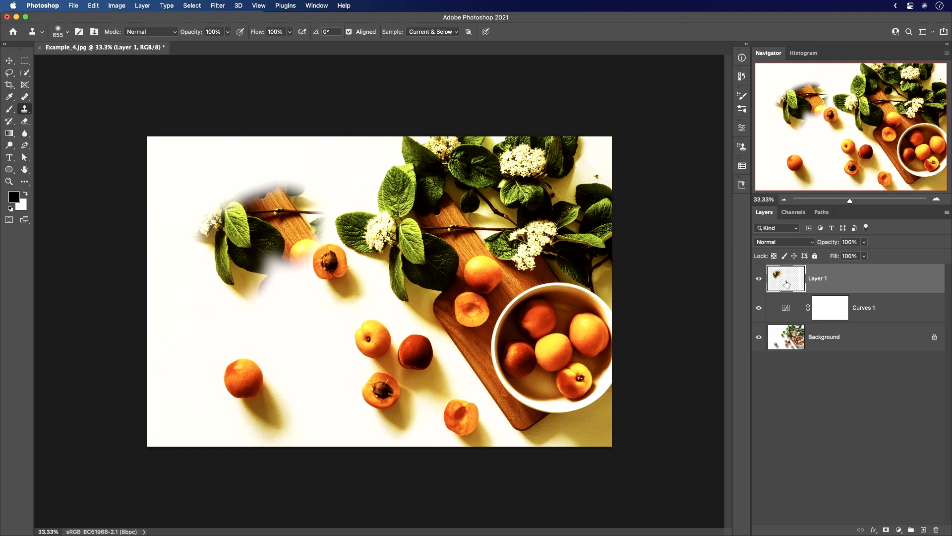
pyautogui.moveTo(317, 238); pyautogui.dragTo(331, 259)
# Undo the last clone stroke and clear the cloned content on Layer 1 with a rectangular selection.
pyautogui.press('super+z')
pyautogui.press('m')
pyautogui.moveTo(121, 131)
pyautogui.mouseDown()
pyautogui.moveTo(272, 213)
pyautogui.moveTo(426, 345)
pyautogui.moveTo(437, 344)
pyautogui.mouseUp()
pyautogui.press('Delete')
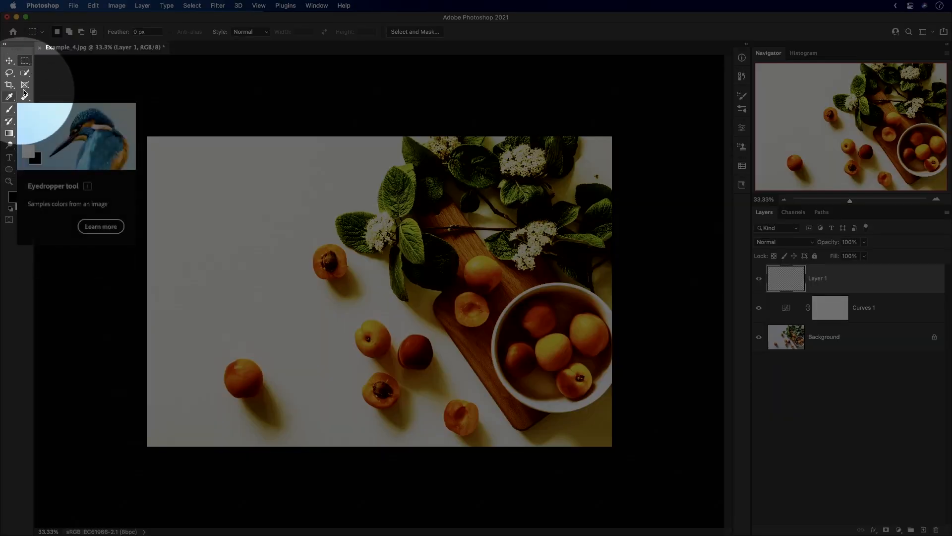
# With the Clone Stamp ignoring adjustment layers, sample the apricot on the board and clone it into the empty white area.
pyautogui.click(24, 109)
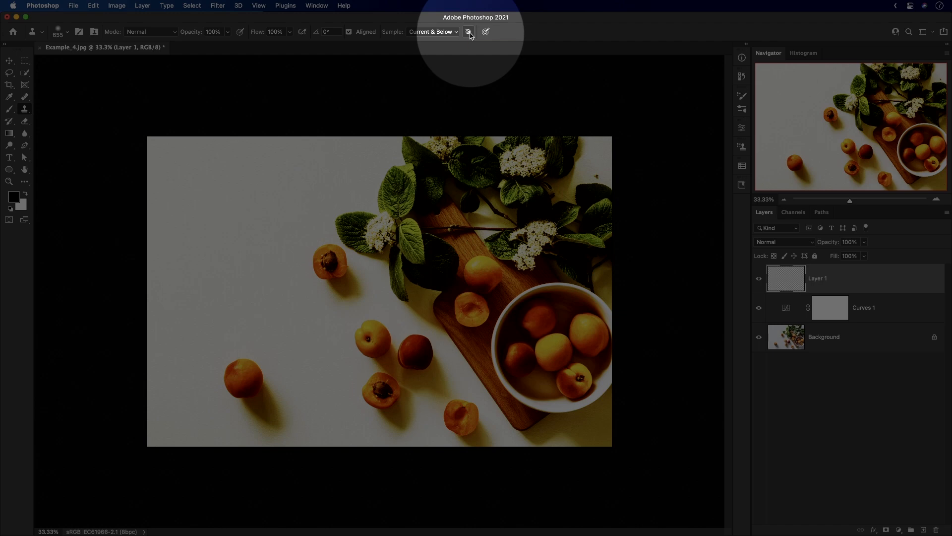
pyautogui.click(470, 32)
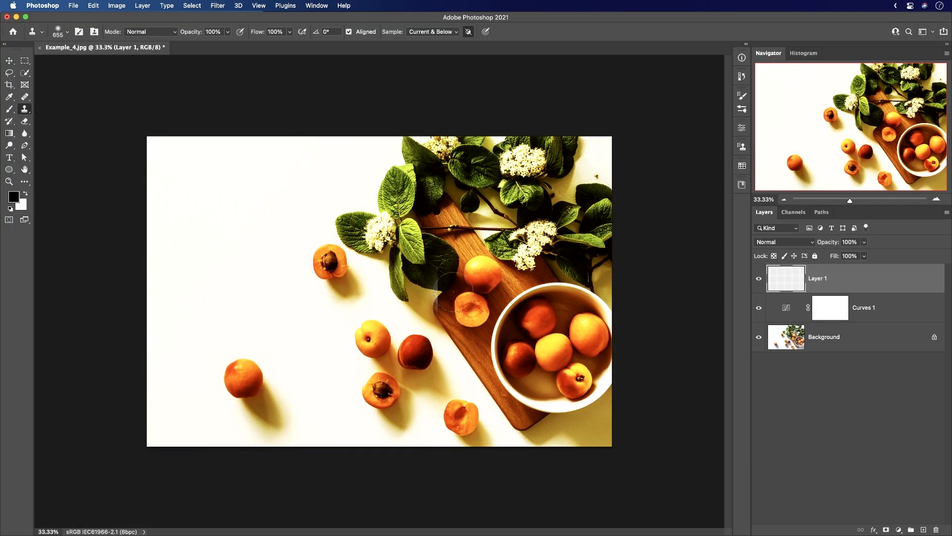
pyautogui.keyDown('alt'); pyautogui.click(483, 275); pyautogui.keyUp('alt')
pyautogui.moveTo(244, 214)
pyautogui.mouseDown()
pyautogui.moveTo(230, 236)
pyautogui.moveTo(253, 221)
pyautogui.moveTo(317, 213)
pyautogui.moveTo(223, 174)
pyautogui.moveTo(255, 164)
pyautogui.moveTo(179, 233)
pyautogui.moveTo(193, 288)
pyautogui.moveTo(257, 238)
pyautogui.moveTo(238, 244)
pyautogui.mouseUp()
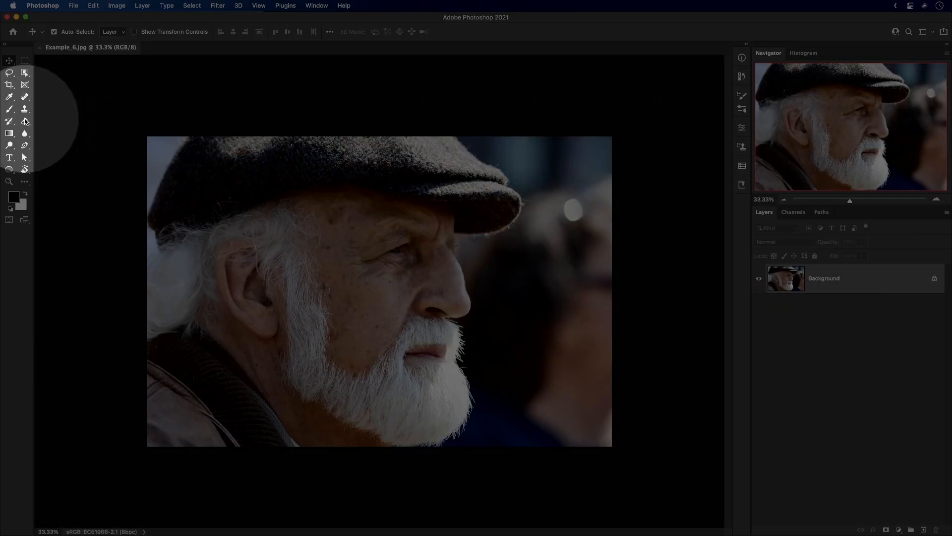
# Choose the Spot Healing Brush for the portrait in Example_6.jpg and enlarge the brush to 119.
pyautogui.click(25, 97)
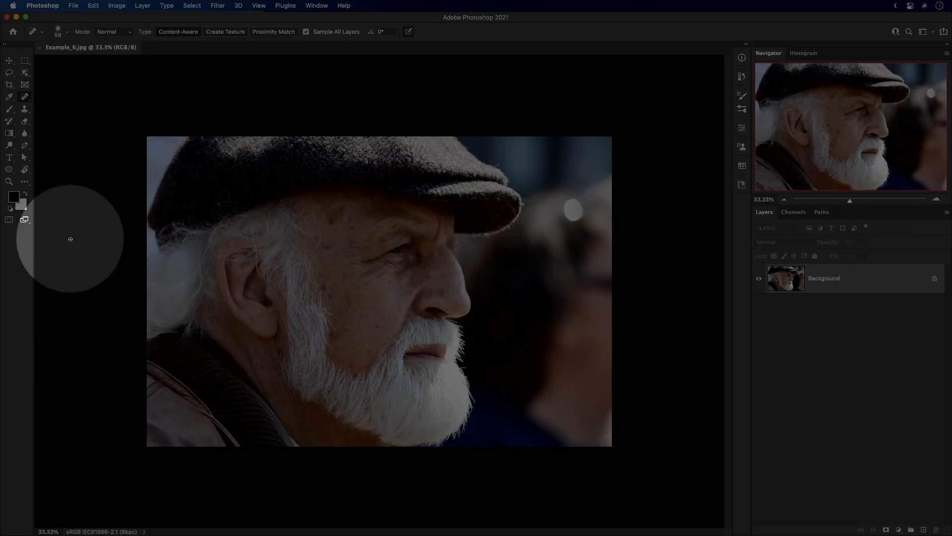
pyautogui.scroll(5, 372, 297)
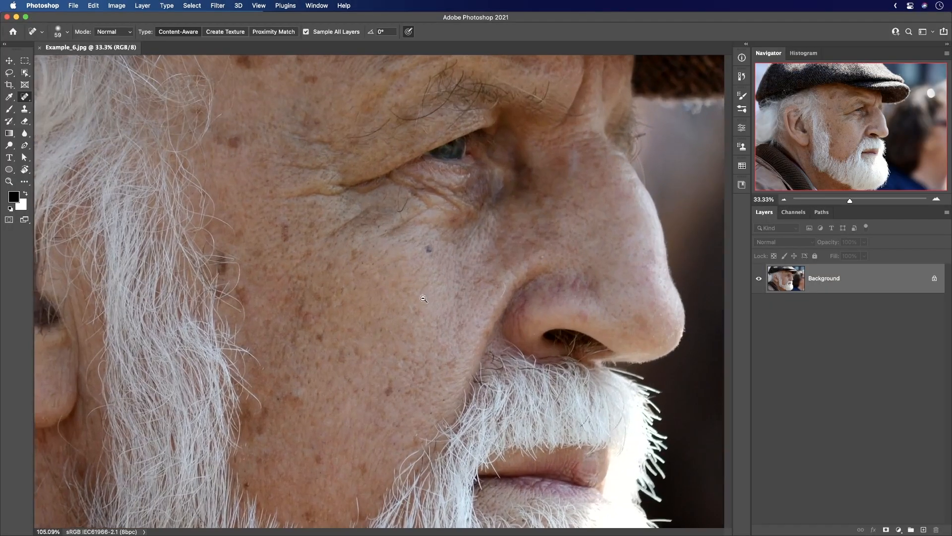
pyautogui.scroll(-1, 367, 271)
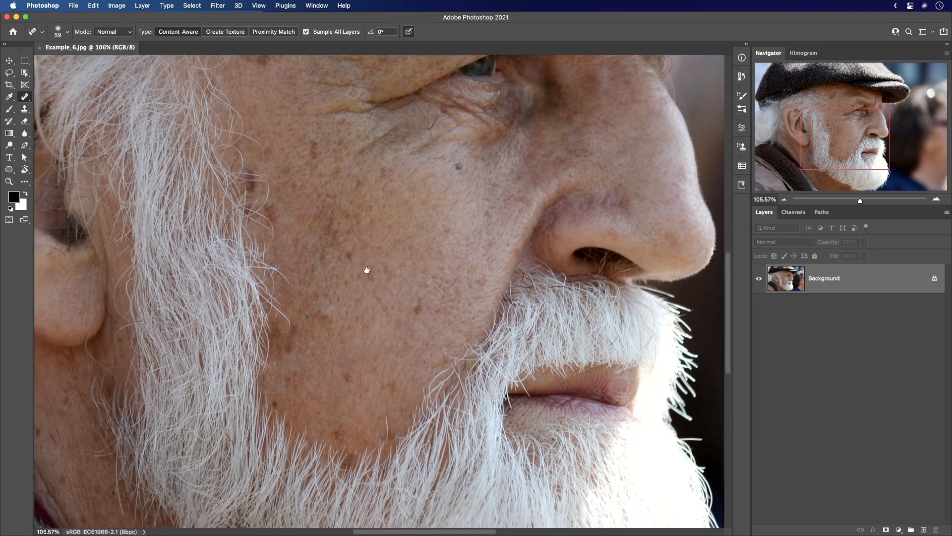
pyautogui.press(']')
pyautogui.press(']')
pyautogui.press(']')
pyautogui.press(']')
pyautogui.press(']')
pyautogui.press(']')
# Try healing the dark spots on the man's cheek and below his eye directly on the Background layer.
pyautogui.click(410, 311)
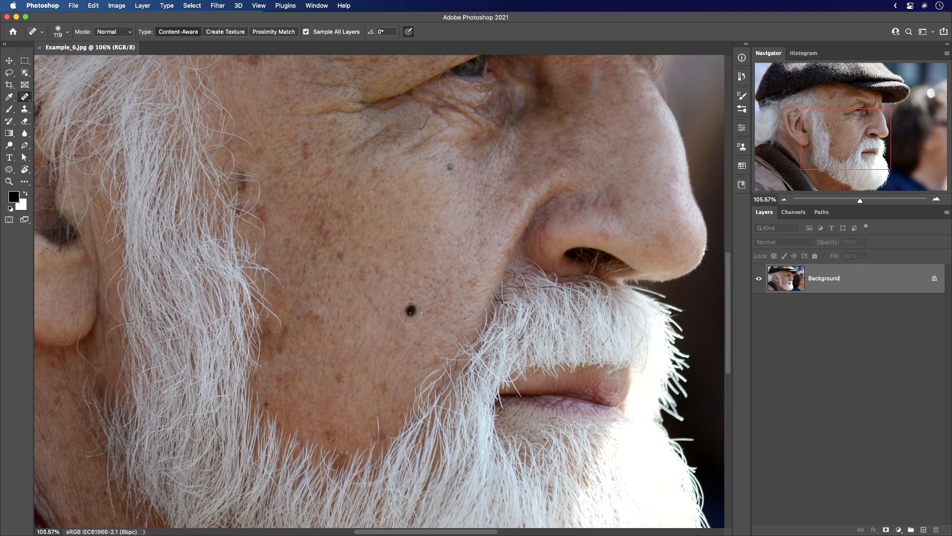
pyautogui.moveTo(338, 208); pyautogui.dragTo(326, 290)
pyautogui.moveTo(294, 237); pyautogui.dragTo(289, 232)
pyautogui.moveTo(402, 290)
pyautogui.mouseDown()
pyautogui.moveTo(333, 284)
pyautogui.moveTo(350, 283)
pyautogui.moveTo(364, 320)
pyautogui.mouseUp()
pyautogui.click(370, 245)
pyautogui.moveTo(366, 239)
pyautogui.mouseDown()
pyautogui.moveTo(353, 255)
pyautogui.moveTo(354, 242)
pyautogui.mouseUp()
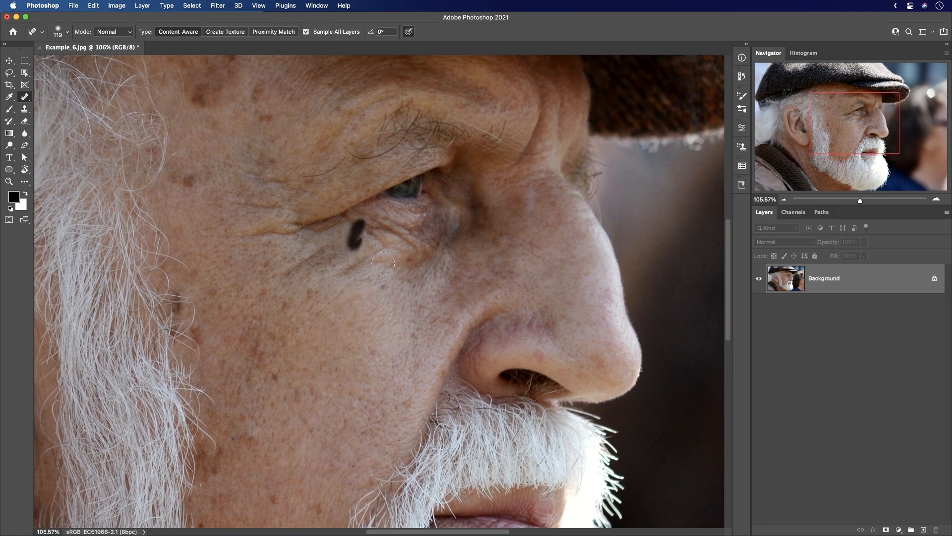
pyautogui.moveTo(337, 343); pyautogui.dragTo(326, 266)
pyautogui.moveTo(352, 311); pyautogui.dragTo(334, 240)
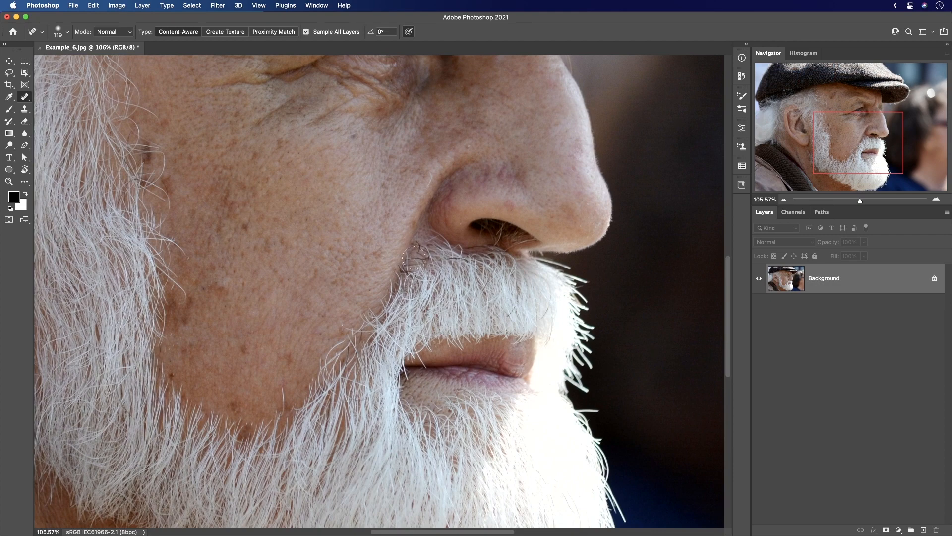
# Try healing the dark spots at the edge of the hair beside the man's cheek.
pyautogui.moveTo(143, 165); pyautogui.dragTo(200, 189)
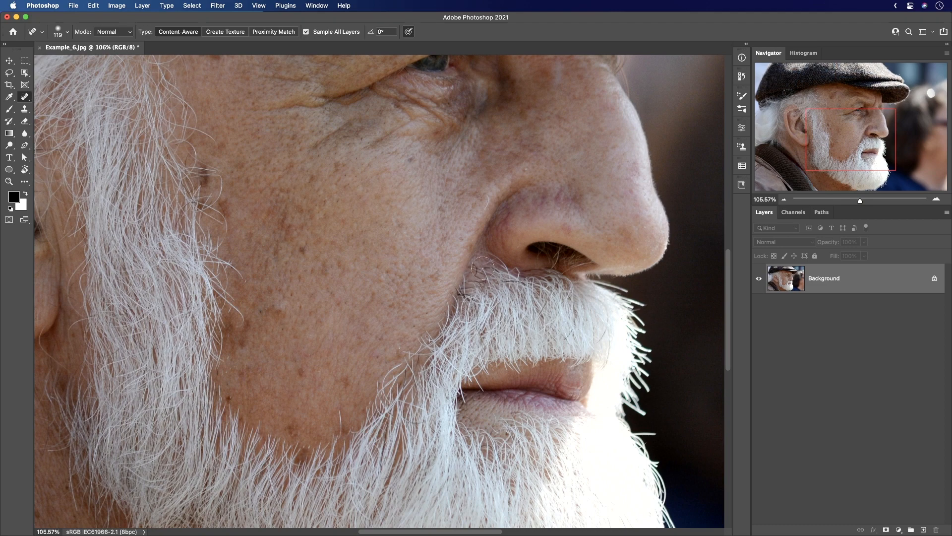
pyautogui.moveTo(158, 171); pyautogui.dragTo(226, 194)
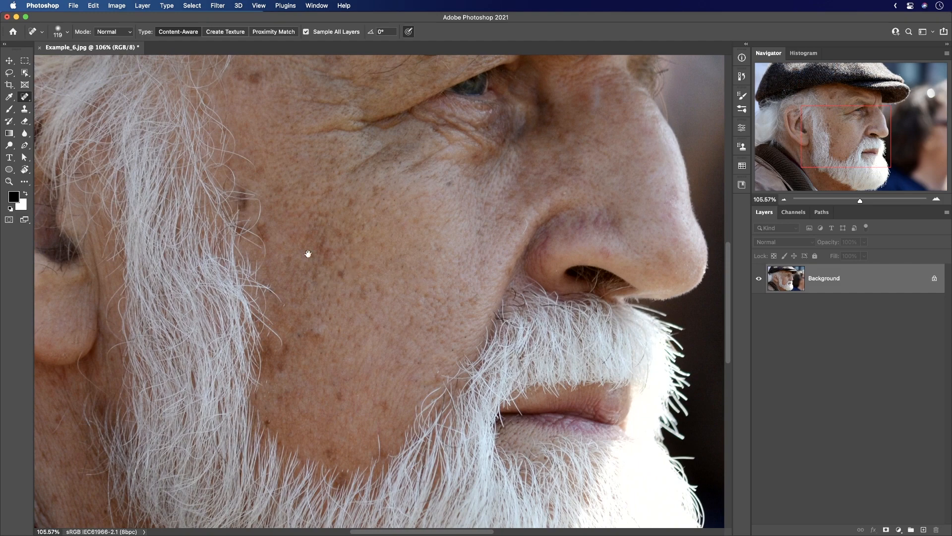
pyautogui.moveTo(308, 251)
pyautogui.mouseDown()
pyautogui.moveTo(301, 206)
pyautogui.moveTo(323, 251)
pyautogui.mouseUp()
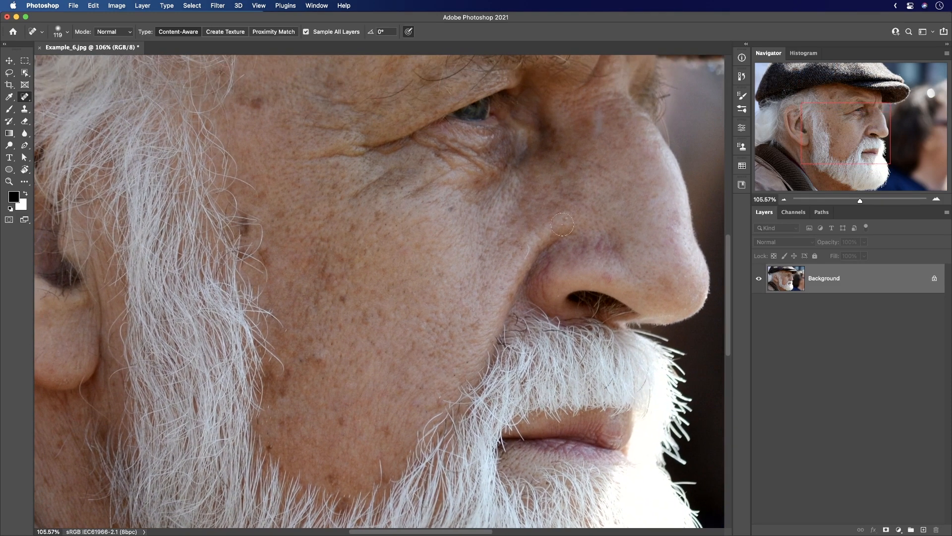
pyautogui.click(240, 223)
pyautogui.moveTo(226, 217); pyautogui.dragTo(254, 217)
pyautogui.scroll(-2, 251, 259)
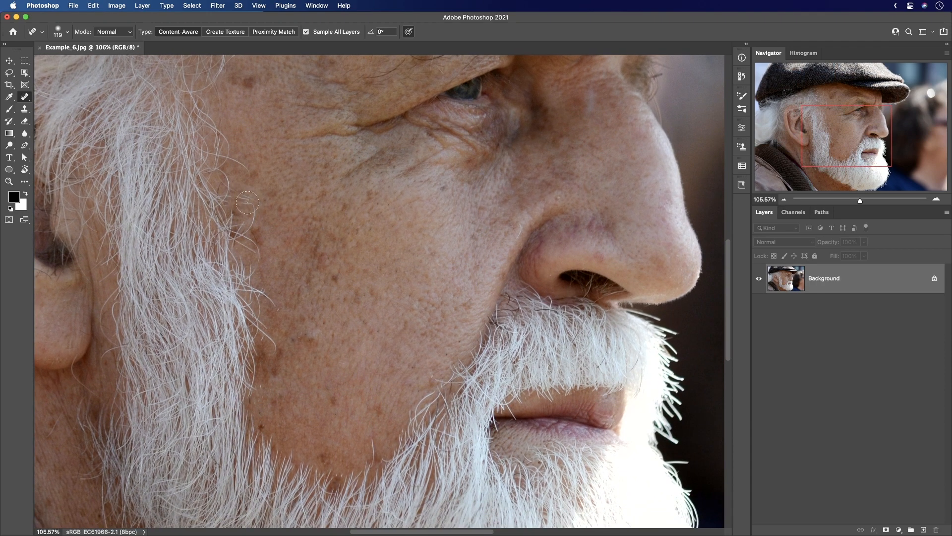
pyautogui.moveTo(246, 205)
pyautogui.mouseDown()
pyautogui.moveTo(244, 197)
pyautogui.moveTo(266, 200)
pyautogui.moveTo(237, 198)
pyautogui.moveTo(238, 184)
pyautogui.moveTo(240, 216)
pyautogui.mouseUp()
# Try healing the skin below the earlobe where it meets the edge of the beard.
pyautogui.scroll(-2, 255, 230)
pyautogui.press('space')
pyautogui.moveTo(288, 272)
pyautogui.mouseDown()
pyautogui.moveTo(312, 245)
pyautogui.moveTo(359, 319)
pyautogui.mouseUp()
pyautogui.press('space')
pyautogui.moveTo(311, 249); pyautogui.dragTo(355, 279)
pyautogui.press('space')
pyautogui.scroll(-5, 257, 298)
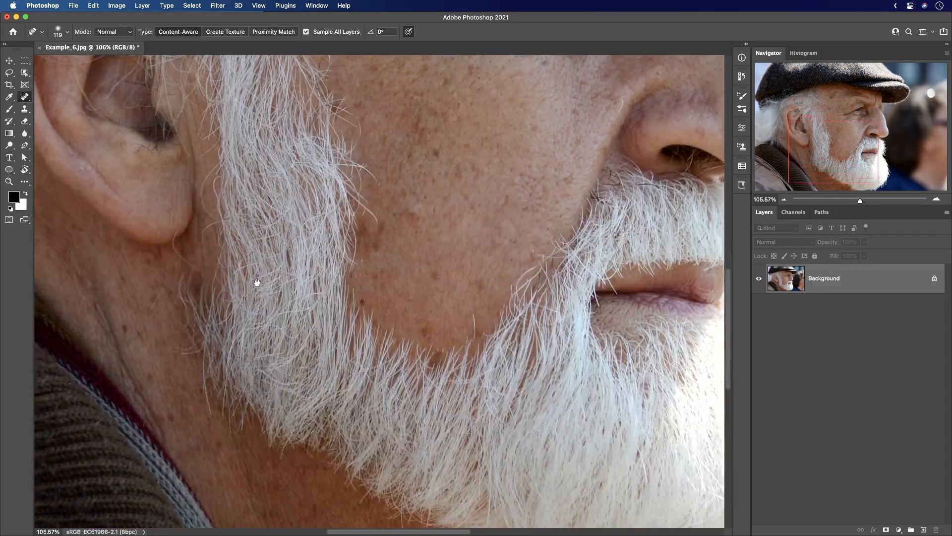
pyautogui.moveTo(193, 291); pyautogui.dragTo(192, 294)
pyautogui.press('space')
pyautogui.moveTo(403, 335); pyautogui.dragTo(307, 328)
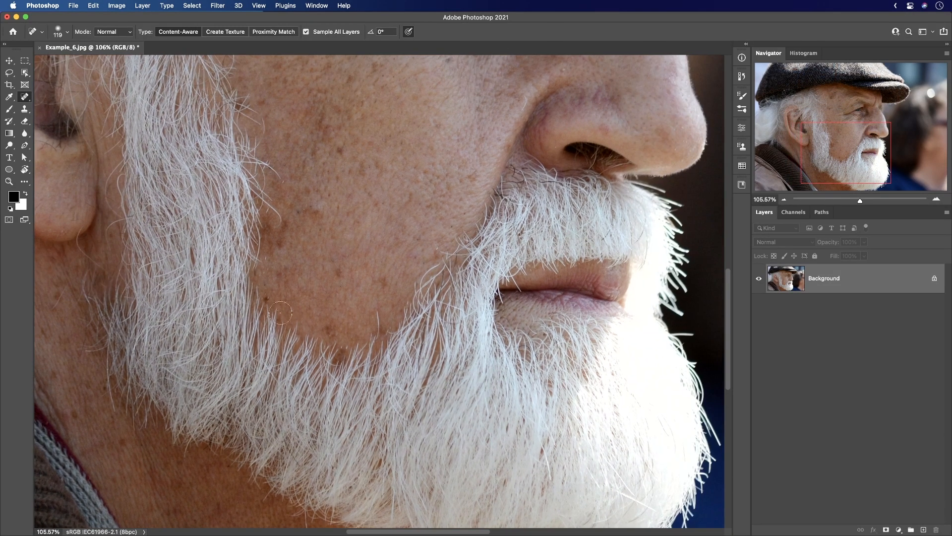
# Try healing the dark spots on the lower cheek along the beard line.
pyautogui.moveTo(277, 300); pyautogui.dragTo(266, 298)
pyautogui.moveTo(480, 333)
pyautogui.mouseDown()
pyautogui.moveTo(411, 365)
pyautogui.moveTo(383, 365)
pyautogui.mouseUp()
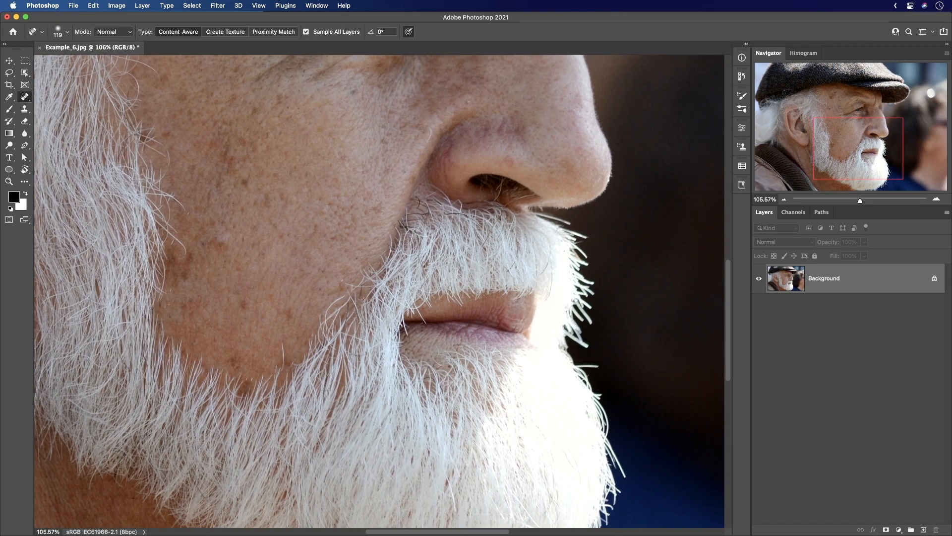
pyautogui.moveTo(347, 309); pyautogui.dragTo(346, 309)
pyautogui.press('space')
pyautogui.moveTo(196, 214)
pyautogui.mouseDown()
pyautogui.moveTo(290, 240)
pyautogui.moveTo(325, 354)
pyautogui.mouseUp()
pyautogui.moveTo(298, 289); pyautogui.dragTo(272, 271)
pyautogui.press('space')
pyautogui.moveTo(269, 315); pyautogui.dragTo(310, 321)
pyautogui.moveTo(474, 314); pyautogui.dragTo(421, 304)
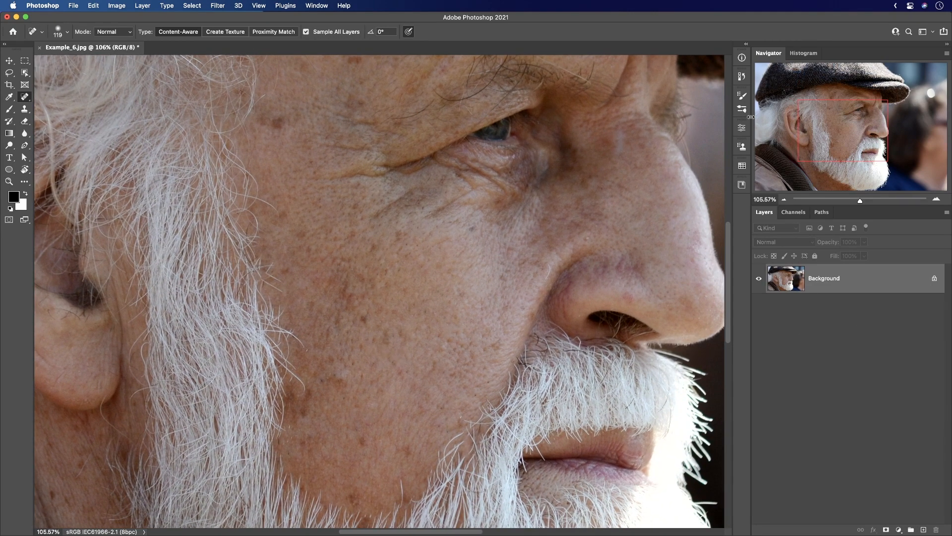
# Revert all the spot healing by returning the image to its Open history state.
pyautogui.click(742, 76)
pyautogui.click(655, 82)
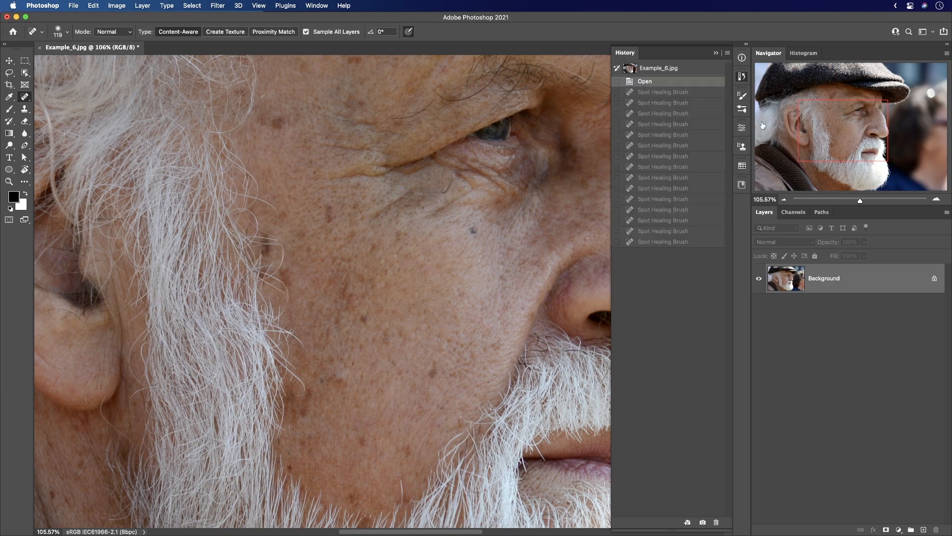
pyautogui.click(742, 76)
# Add a new empty layer above the Background and set the Spot Healing Brush's blending mode to Lighten.
pyautogui.moveTo(366, 326); pyautogui.dragTo(379, 334)
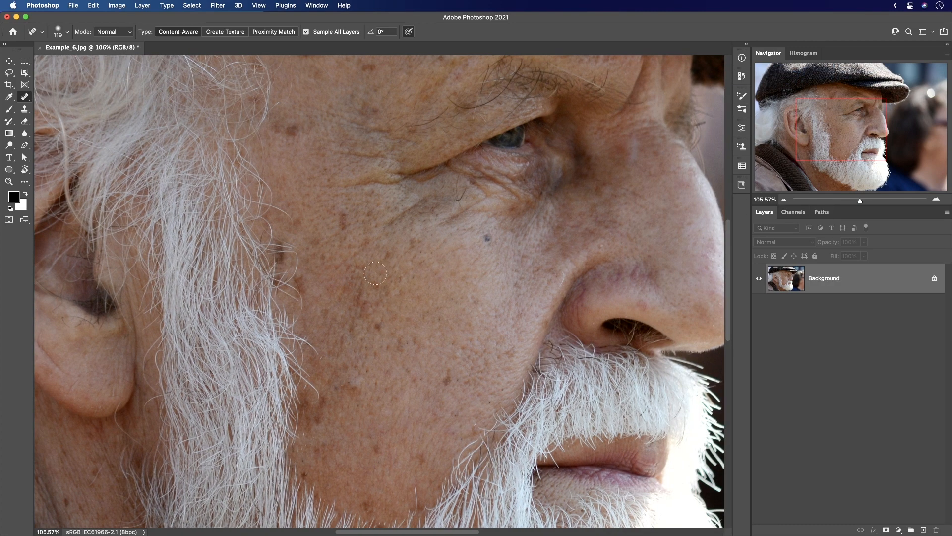
pyautogui.hscroll(3, 371, 304)
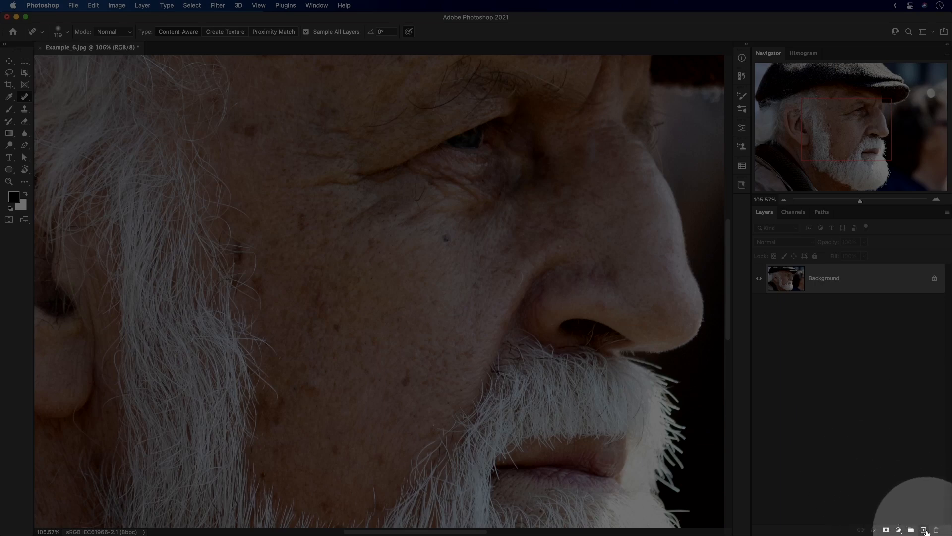
pyautogui.click(924, 530)
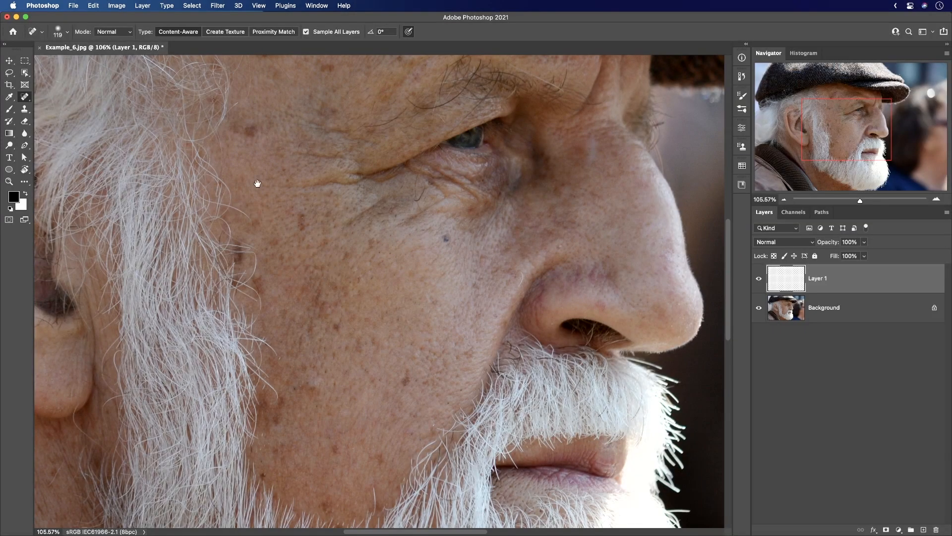
pyautogui.scroll(4, 255, 182)
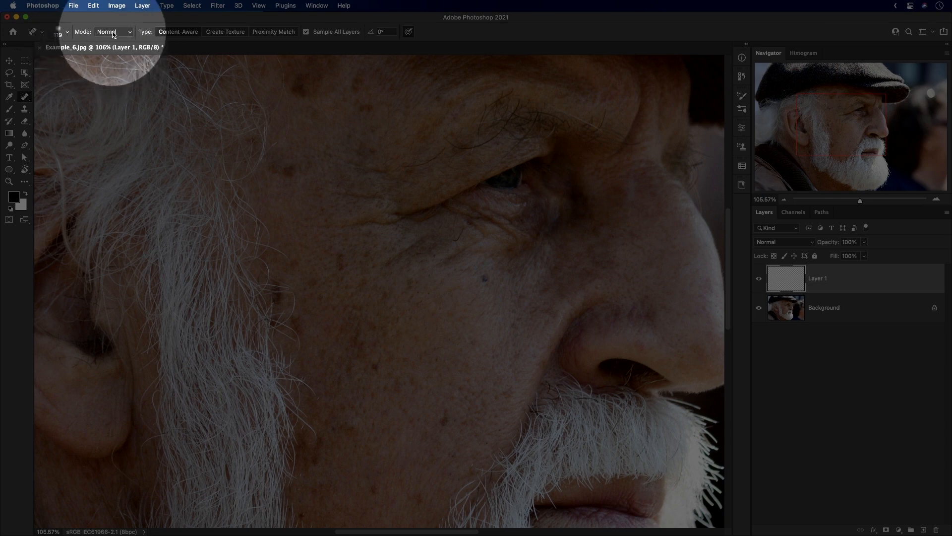
pyautogui.click(107, 32)
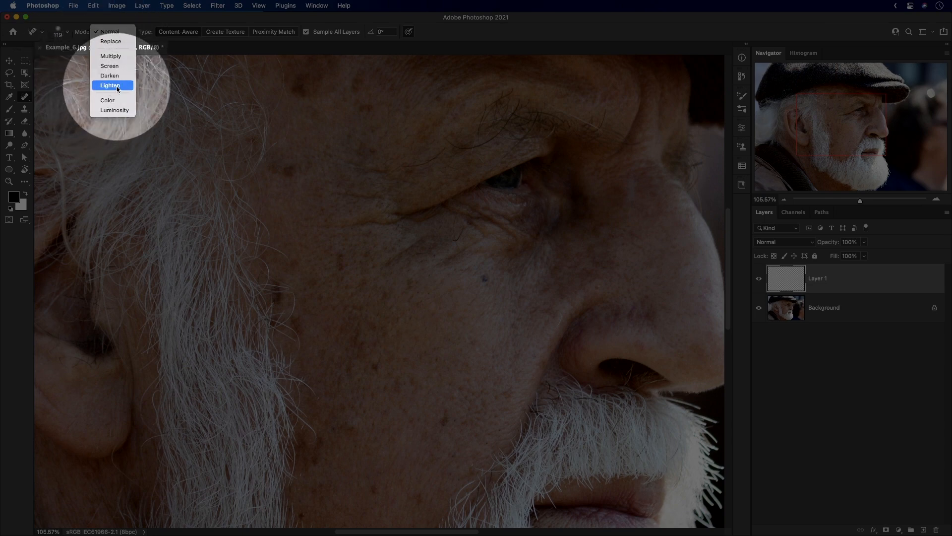
pyautogui.click(115, 86)
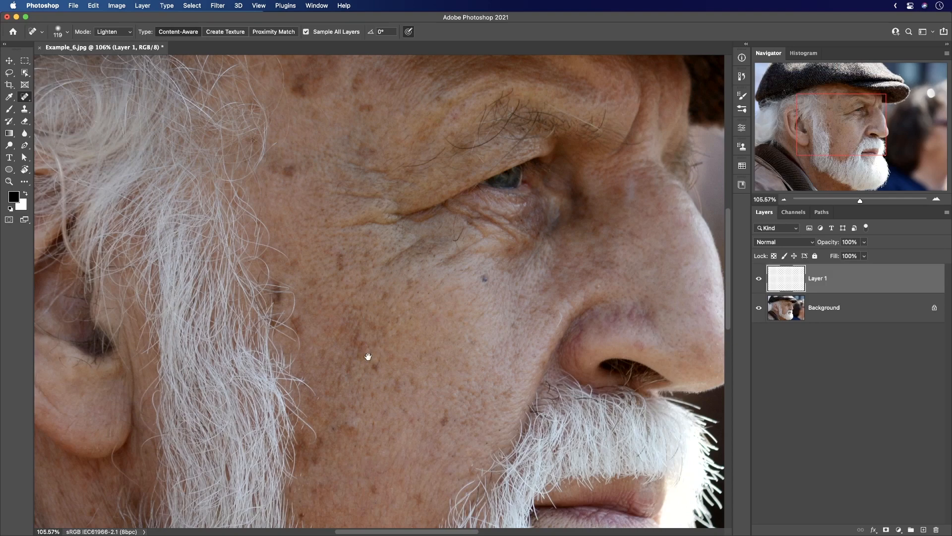
pyautogui.scroll(-5, 368, 357)
pyautogui.hscroll(3, 327, 353)
pyautogui.moveTo(337, 325); pyautogui.dragTo(290, 334)
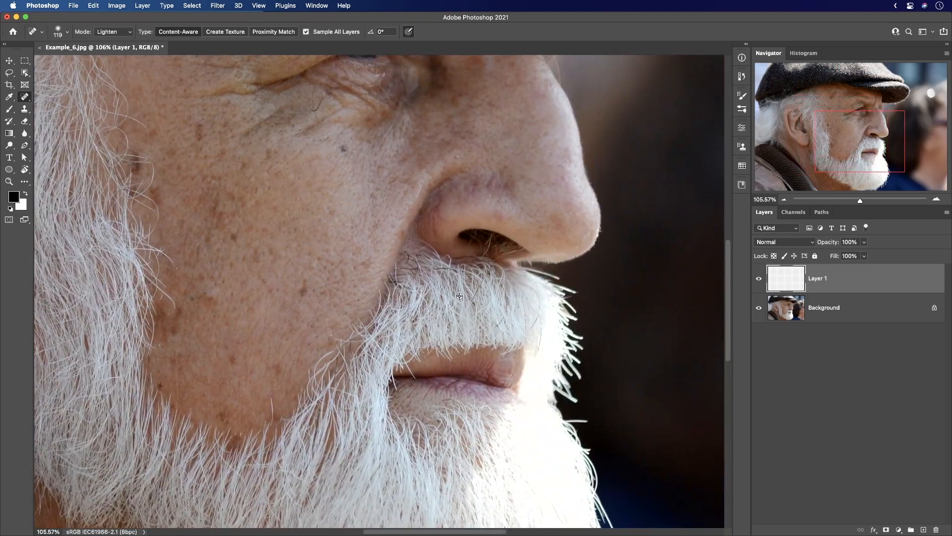
# Heal the dark hairs at the cheek-side edge of the moustache on Layer 1, using a 63 px brush for the finer strands.
pyautogui.scroll(3, 404, 280)
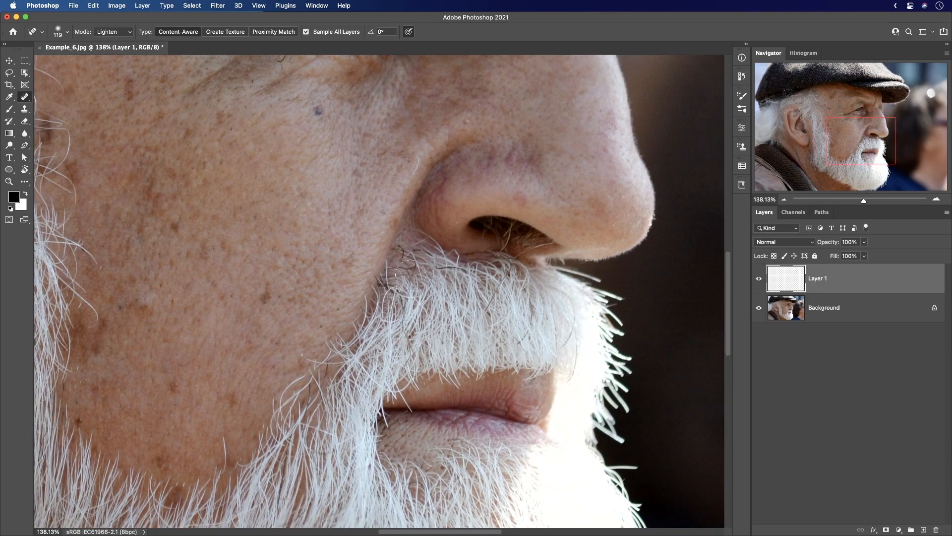
pyautogui.moveTo(407, 274)
pyautogui.mouseDown()
pyautogui.moveTo(398, 274)
pyautogui.moveTo(403, 250)
pyautogui.moveTo(413, 259)
pyautogui.moveTo(401, 270)
pyautogui.moveTo(410, 272)
pyautogui.moveTo(388, 294)
pyautogui.mouseUp()
pyautogui.press('[')
pyautogui.press('[')
pyautogui.click(379, 285)
pyautogui.scroll(-2, 402, 305)
pyautogui.hscroll(1, 402, 305)
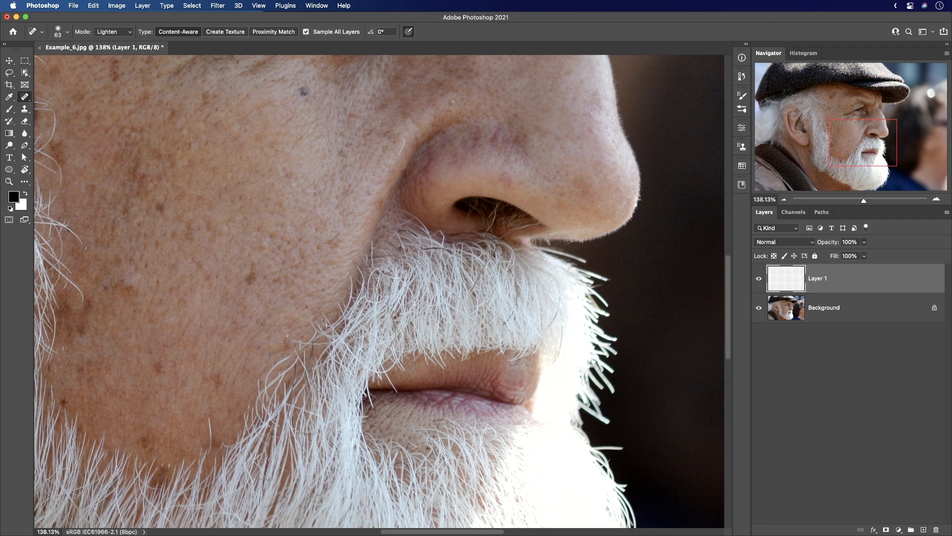
# Heal the remaining dark hairs along the upper moustache below the nostril and towards its front.
pyautogui.click(400, 250)
pyautogui.moveTo(412, 238); pyautogui.dragTo(455, 255)
pyautogui.moveTo(516, 312)
pyautogui.mouseDown()
pyautogui.moveTo(496, 328)
pyautogui.moveTo(515, 296)
pyautogui.moveTo(471, 292)
pyautogui.mouseUp()
pyautogui.click(475, 284)
pyautogui.moveTo(557, 338)
pyautogui.mouseDown()
pyautogui.moveTo(476, 316)
pyautogui.moveTo(473, 343)
pyautogui.mouseUp()
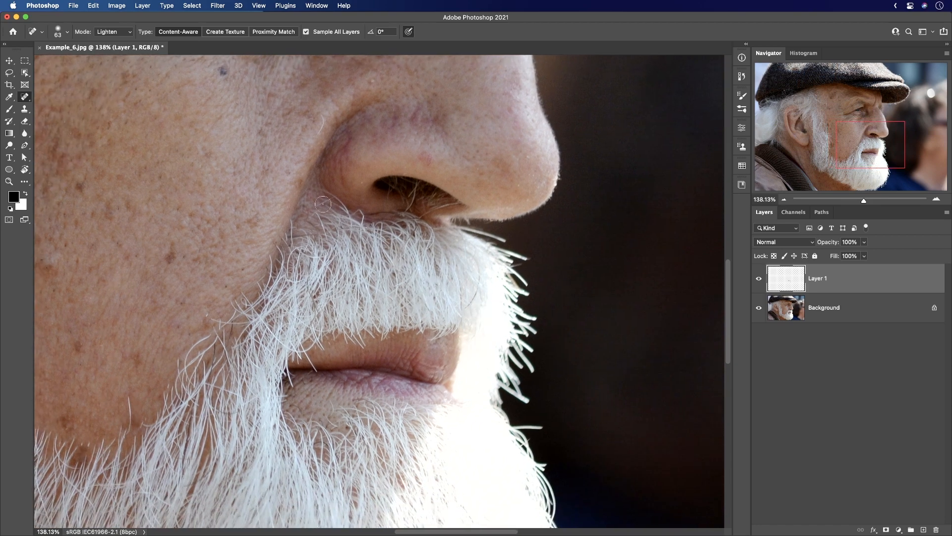
# Heal the dark spots on the cheek along the edge of the sideburn and down to the beard line.
pyautogui.moveTo(324, 204); pyautogui.dragTo(473, 202)
pyautogui.moveTo(92, 202); pyautogui.dragTo(209, 232)
pyautogui.moveTo(453, 187)
pyautogui.mouseDown()
pyautogui.moveTo(470, 174)
pyautogui.moveTo(455, 235)
pyautogui.mouseUp()
pyautogui.moveTo(419, 206)
pyautogui.mouseDown()
pyautogui.moveTo(413, 221)
pyautogui.moveTo(379, 213)
pyautogui.moveTo(396, 203)
pyautogui.mouseUp()
pyautogui.moveTo(385, 239); pyautogui.dragTo(356, 200)
pyautogui.moveTo(379, 220); pyautogui.dragTo(382, 232)
pyautogui.moveTo(409, 218); pyautogui.dragTo(414, 237)
pyautogui.moveTo(442, 273); pyautogui.dragTo(417, 195)
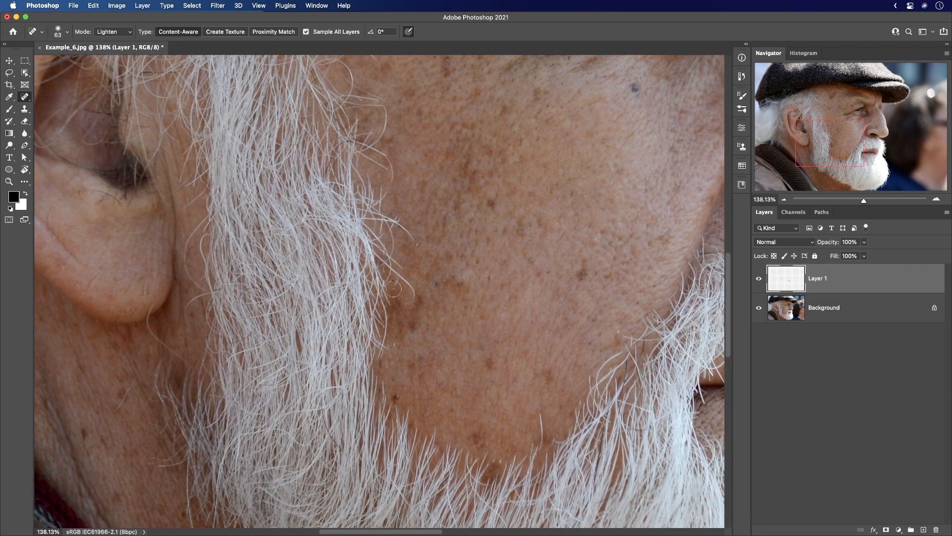
pyautogui.moveTo(434, 350); pyautogui.dragTo(375, 257)
pyautogui.moveTo(429, 369)
pyautogui.mouseDown()
pyautogui.moveTo(399, 287)
pyautogui.moveTo(401, 300)
pyautogui.moveTo(407, 287)
pyautogui.moveTo(383, 278)
pyautogui.mouseUp()
pyautogui.moveTo(331, 241)
pyautogui.mouseDown()
pyautogui.moveTo(335, 253)
pyautogui.moveTo(98, 393)
pyautogui.mouseUp()
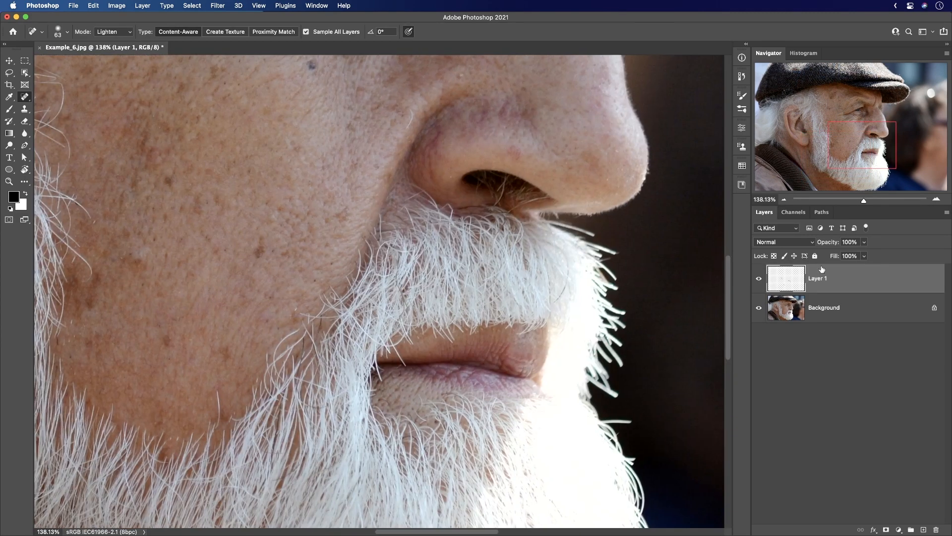
# Toggle Layer 1's visibility off and on to compare the portrait before and after the healing.
pyautogui.click(759, 279)
pyautogui.click(759, 279)
pyautogui.click(760, 278)
pyautogui.click(759, 279)
# Set the Spot Healing Brush's blending mode to Darken.
pyautogui.moveTo(360, 231); pyautogui.dragTo(459, 251)
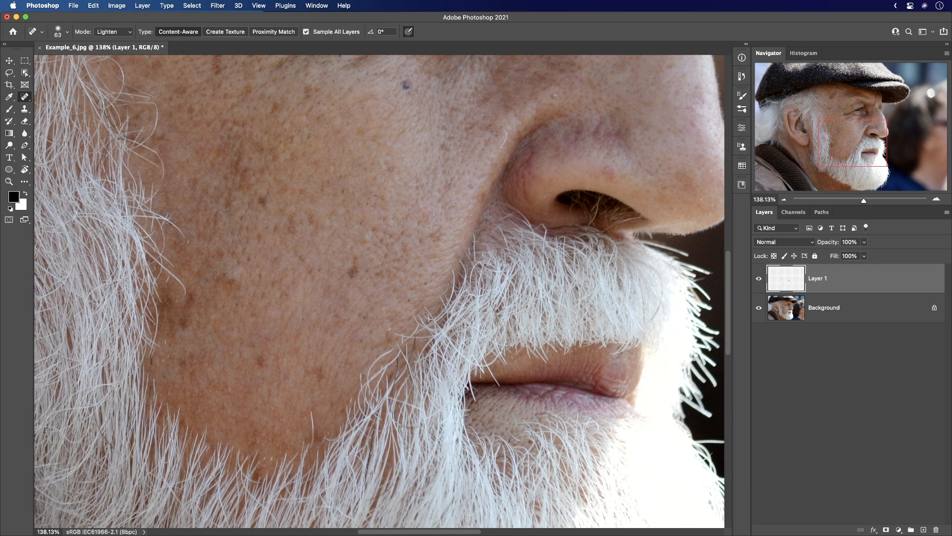
pyautogui.moveTo(588, 219); pyautogui.dragTo(553, 258)
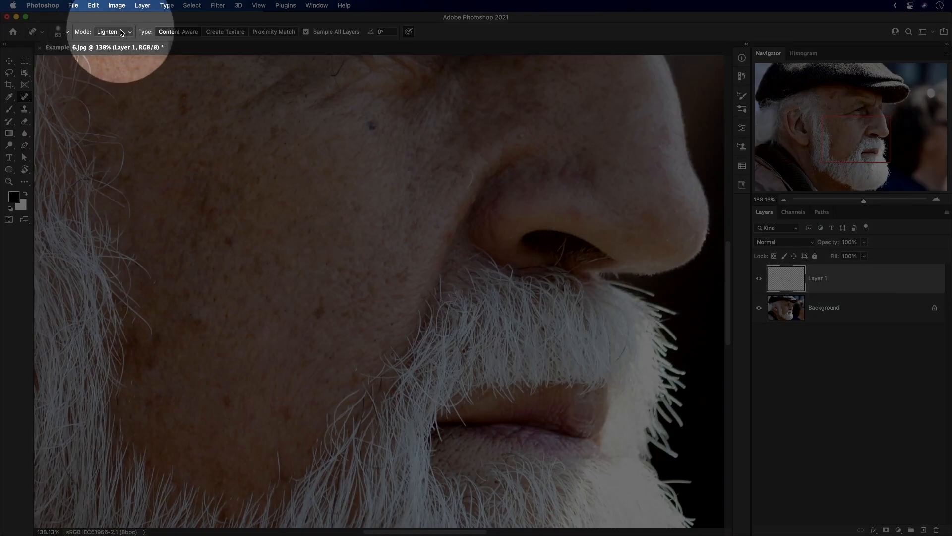
pyautogui.click(120, 32)
pyautogui.click(117, 22)
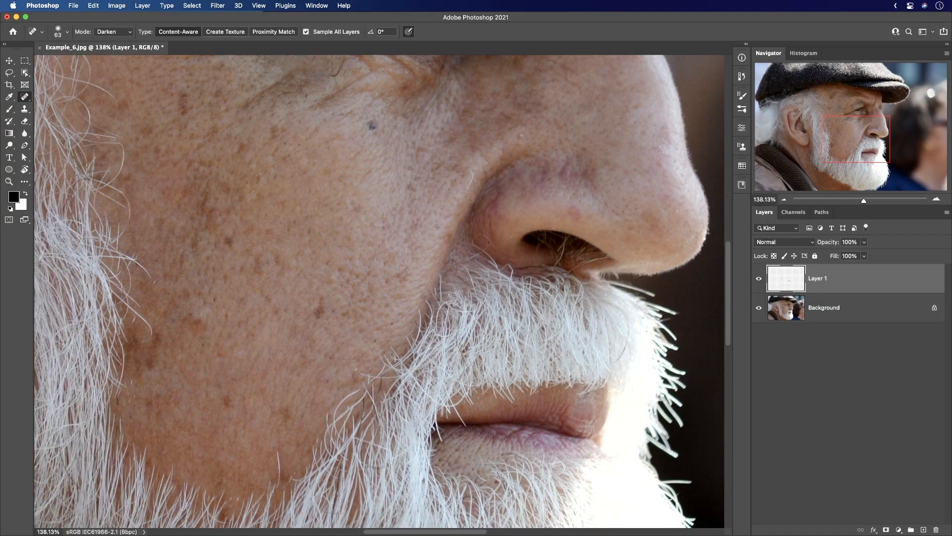
# Heal the stray white hairs on the skin beside the nostril above the moustache, reducing the brush to 34 px.
pyautogui.moveTo(568, 243); pyautogui.dragTo(476, 240)
pyautogui.moveTo(476, 239); pyautogui.dragTo(498, 240)
pyautogui.moveTo(472, 238)
pyautogui.mouseDown()
pyautogui.moveTo(461, 273)
pyautogui.moveTo(478, 268)
pyautogui.moveTo(469, 255)
pyautogui.moveTo(482, 234)
pyautogui.mouseUp()
pyautogui.moveTo(455, 255)
pyautogui.mouseDown()
pyautogui.moveTo(474, 232)
pyautogui.moveTo(510, 243)
pyautogui.moveTo(483, 263)
pyautogui.moveTo(500, 246)
pyautogui.moveTo(501, 273)
pyautogui.moveTo(531, 263)
pyautogui.mouseUp()
pyautogui.moveTo(484, 281)
pyautogui.mouseDown()
pyautogui.moveTo(496, 265)
pyautogui.moveTo(482, 283)
pyautogui.moveTo(469, 258)
pyautogui.mouseUp()
pyautogui.moveTo(485, 261); pyautogui.dragTo(472, 259)
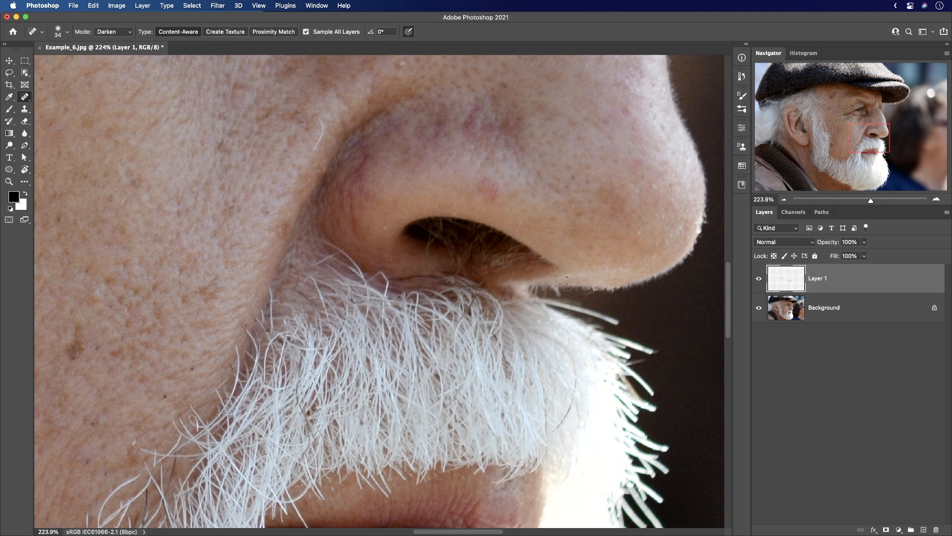
# View the portrait at 100% and reduce Layer 1's opacity to soften the healing.
pyautogui.press('super+1')
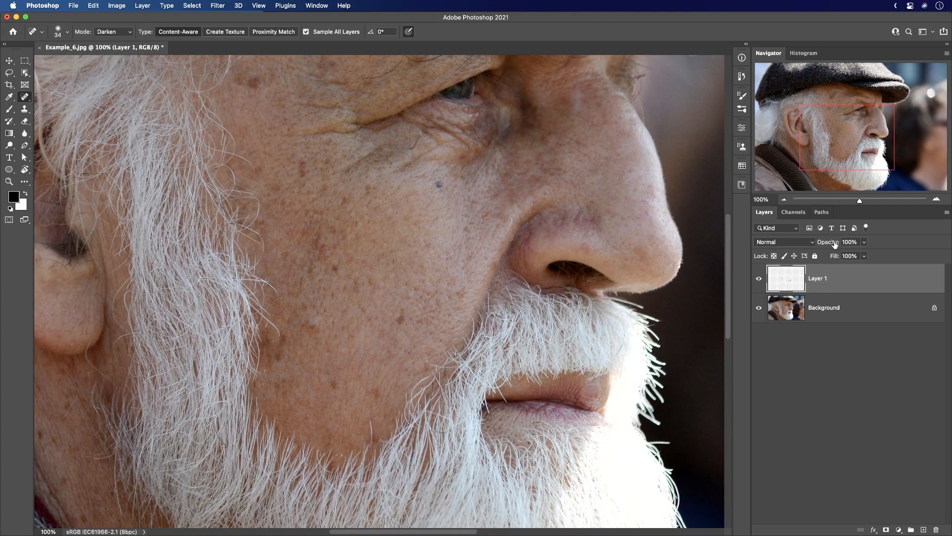
pyautogui.moveTo(829, 242); pyautogui.dragTo(821, 243)
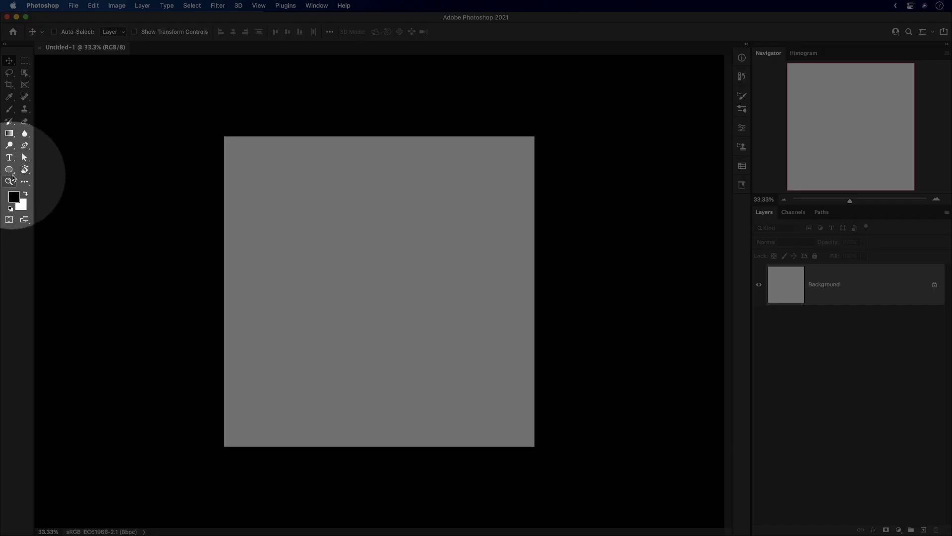
# Draw a tall red ellipse about 600 px wide and 2127 px high, and move it fully onto the canvas.
pyautogui.click(18, 172)
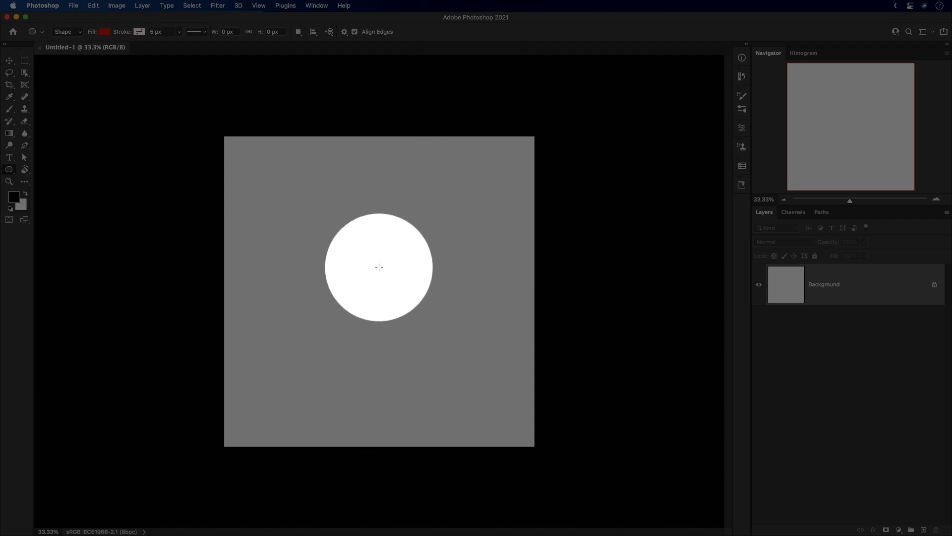
pyautogui.moveTo(353, 181); pyautogui.dragTo(389, 308)
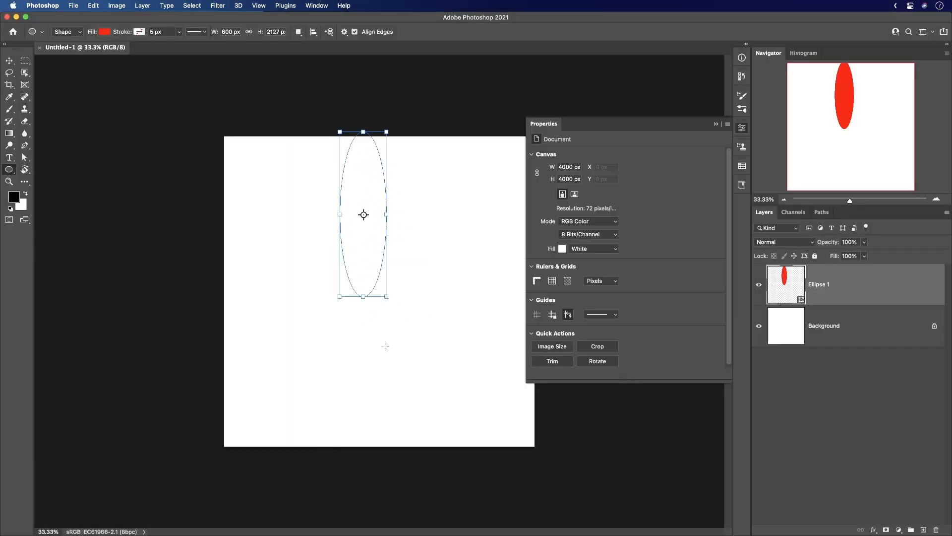
pyautogui.click(742, 128)
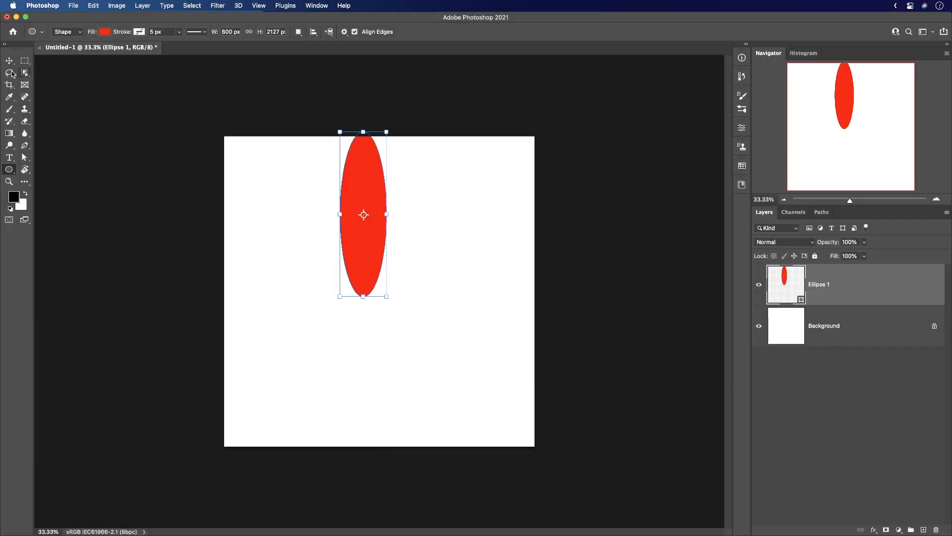
pyautogui.press('v')
pyautogui.moveTo(380, 238); pyautogui.dragTo(392, 255)
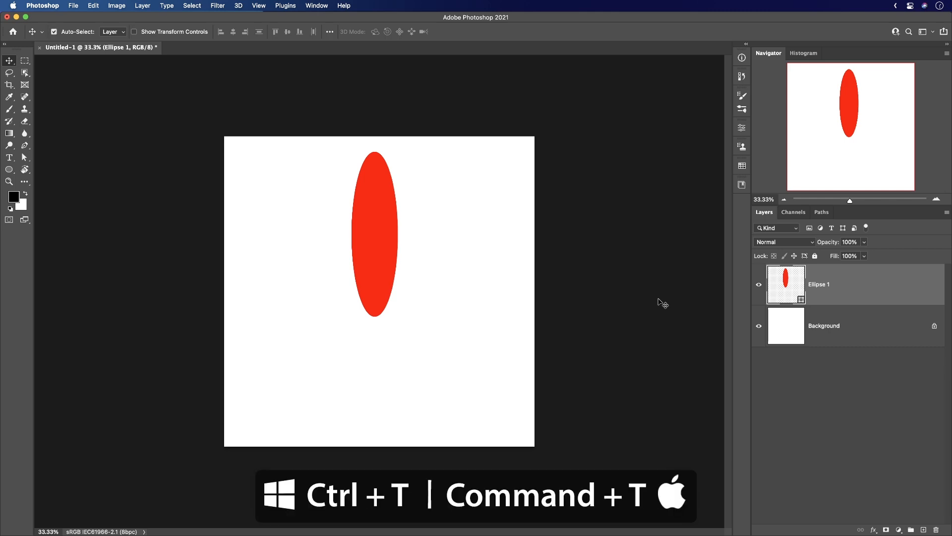
# Rotate the red ellipse clockwise by about 24° with Free Transform and shift it slightly to the right.
pyautogui.press('super+t')
pyautogui.moveTo(444, 252); pyautogui.dragTo(452, 276)
pyautogui.moveTo(391, 214); pyautogui.dragTo(406, 214)
pyautogui.moveTo(477, 217); pyautogui.dragTo(476, 227)
pyautogui.moveTo(402, 212); pyautogui.dragTo(404, 214)
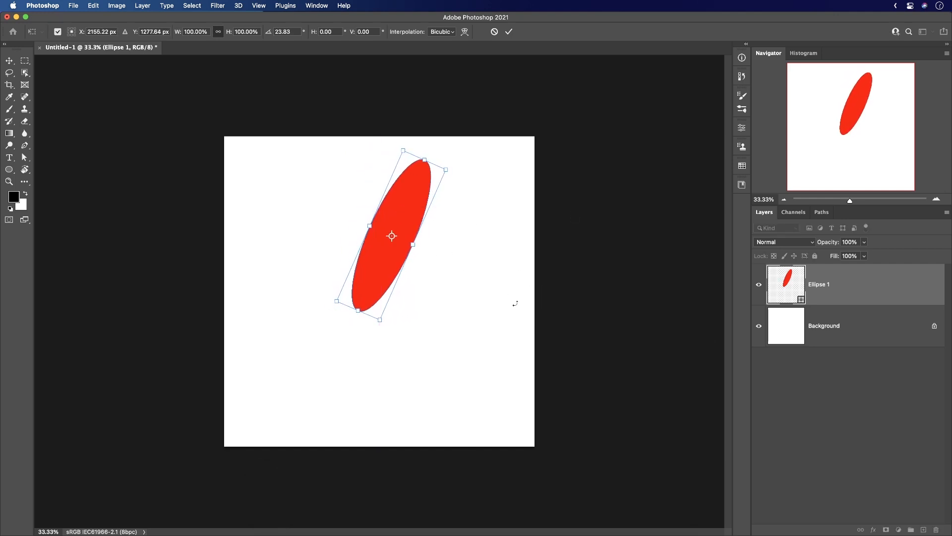
pyautogui.press('Return')
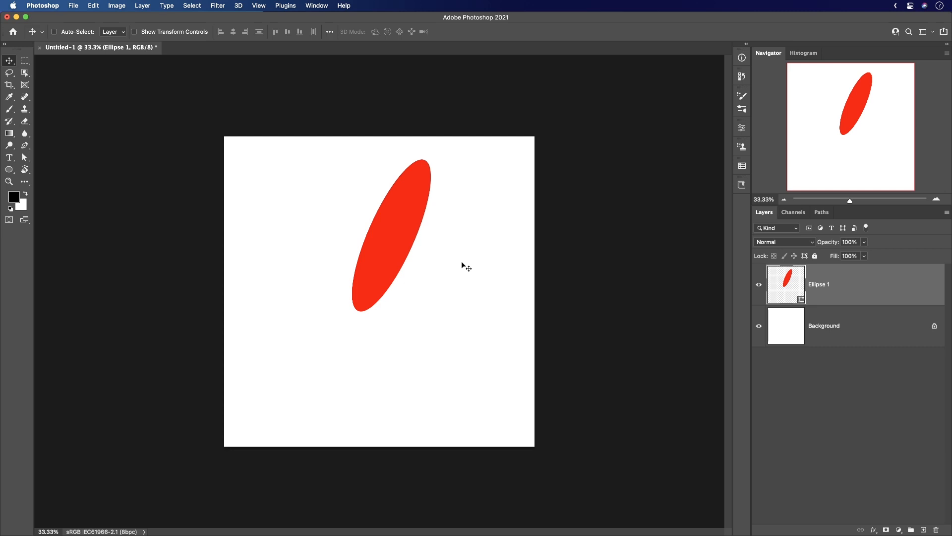
# Duplicate the ellipse with the same transform repeatedly until 28 copies form a full flower of petals.
pyautogui.press('super')
pyautogui.press('super+alt+shift+t')
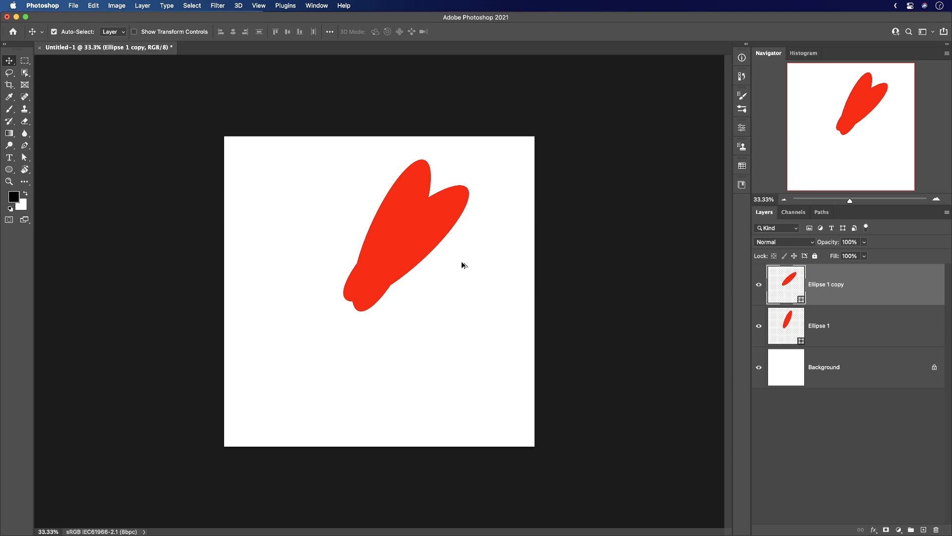
pyautogui.press('super+alt+shift+t')
pyautogui.press('super+alt+shift+t')
pyautogui.press('super+alt+shift+t')
pyautogui.press('super+alt+shift+t')
pyautogui.press('super+alt+shift+t')
pyautogui.press('super+alt+shift+t')
pyautogui.press('super+alt+shift+t')
pyautogui.press('super+alt+shift+t')
pyautogui.press('super+alt+shift+t')
pyautogui.press('super+alt+shift+t')
pyautogui.press('super+alt+shift+t')
pyautogui.press('super+alt+shift+t')
pyautogui.press('super+alt+shift+t')
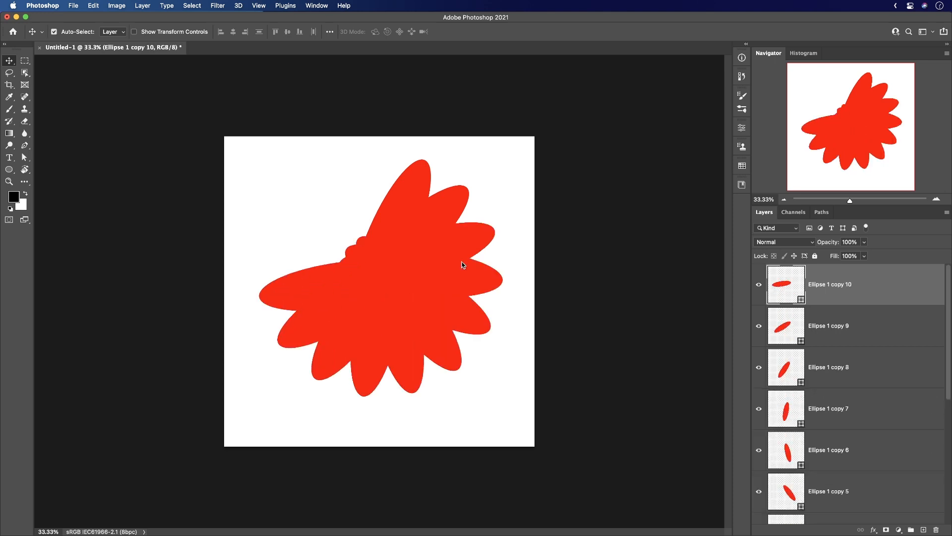
pyautogui.press('super+alt+shift+t')
pyautogui.press('super+alt+shift+t')
pyautogui.press('super+alt+shift+t')
pyautogui.press('super+alt+shift+t')
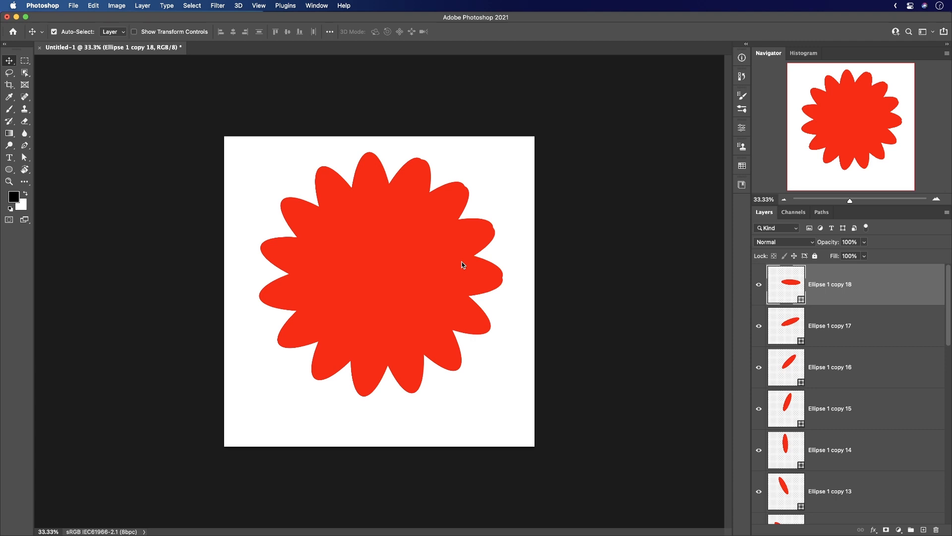
pyautogui.press('super+alt+shift+t')
pyautogui.press('super+alt+shift+t')
pyautogui.press('super+alt+shift+t')
pyautogui.press('super+alt+shift+t')
pyautogui.press('super+alt+shift+t')
pyautogui.press('super+alt+shift+t')
pyautogui.press('super+alt+shift+t')
pyautogui.press('super+alt+shift+t')
pyautogui.press('super+alt+shift+t')
pyautogui.press('super+alt+shift+t')
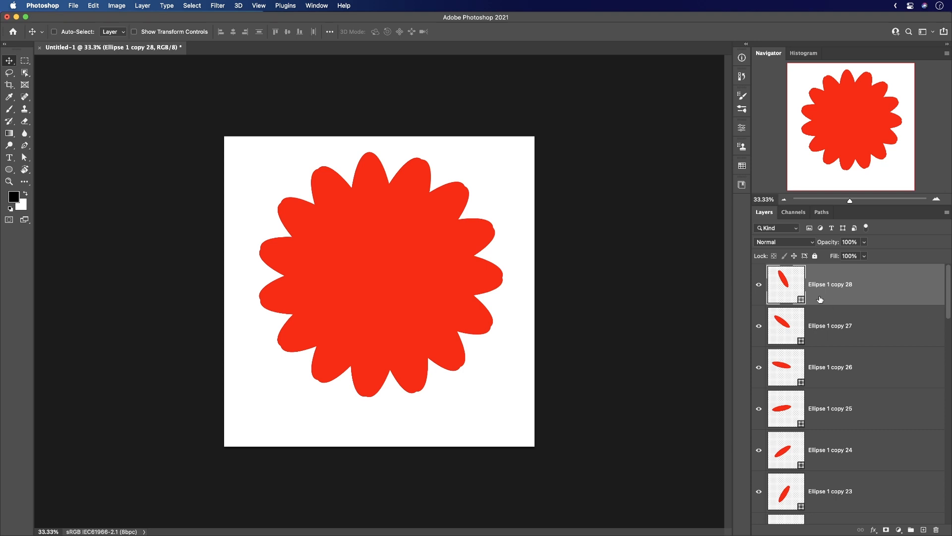
# Delete all the ellipse copies, keeping only the original Ellipse 1 layer.
pyautogui.scroll(-10, 948, 313)
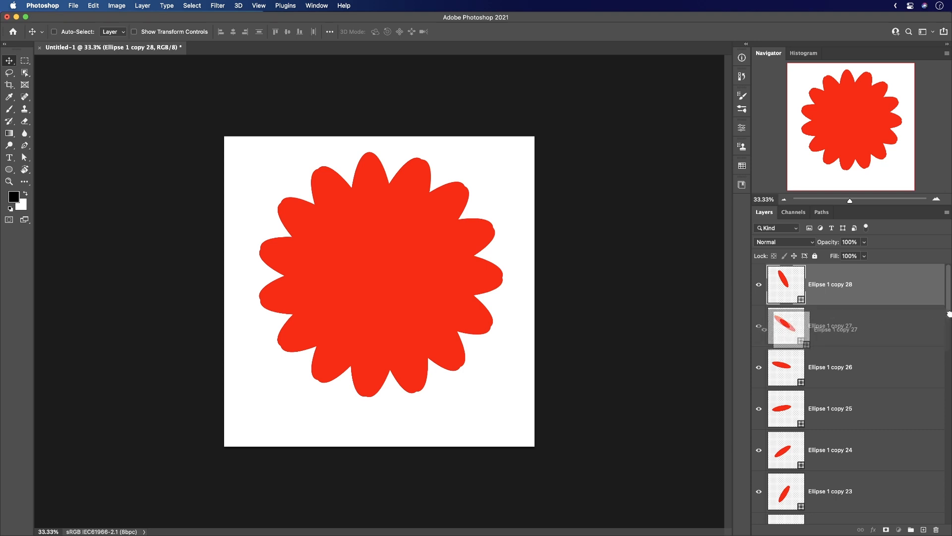
pyautogui.scroll(-3, 848, 446)
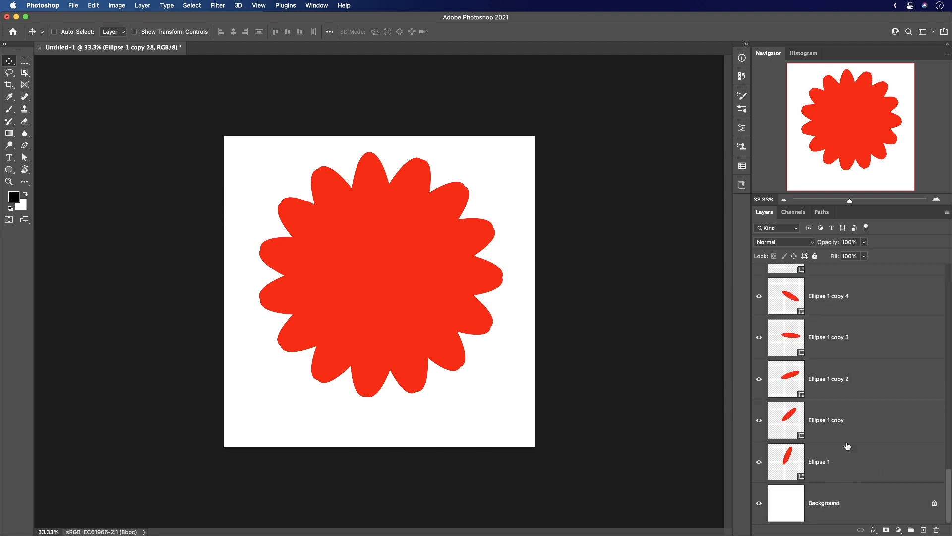
pyautogui.keyDown('shift'); pyautogui.click(888, 424); pyautogui.keyUp('shift')
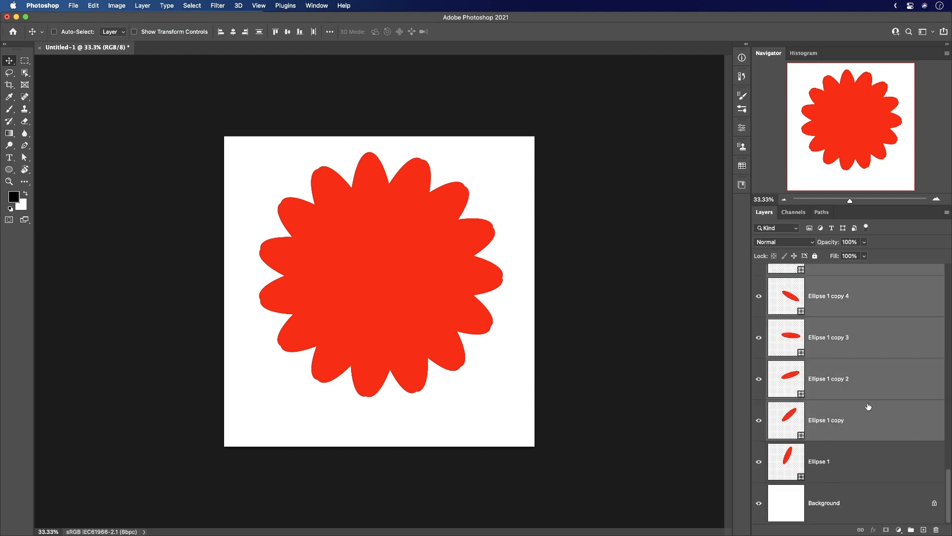
pyautogui.press('Delete')
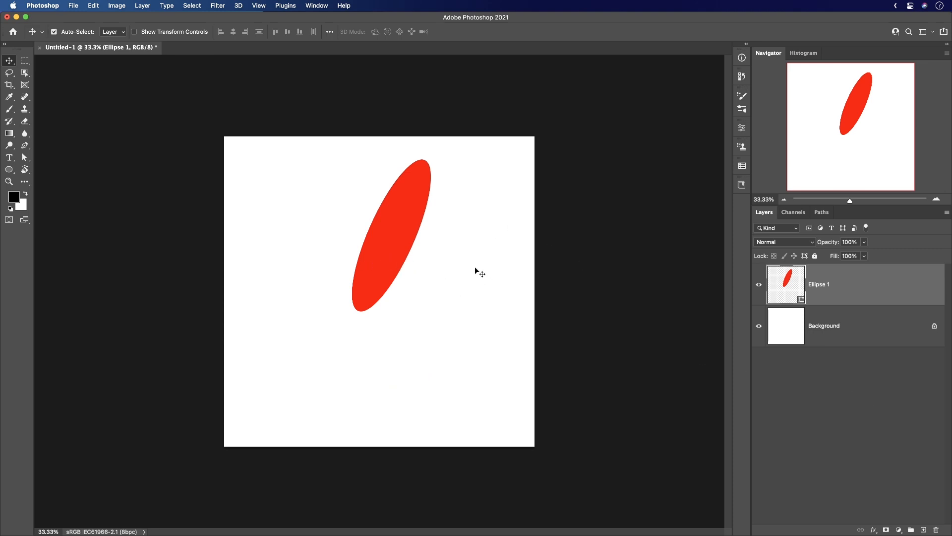
# Rotate the ellipse back upright with Free Transform and center it horizontally in the upper part of the canvas.
pyautogui.press('super+t')
pyautogui.moveTo(479, 254); pyautogui.dragTo(490, 213)
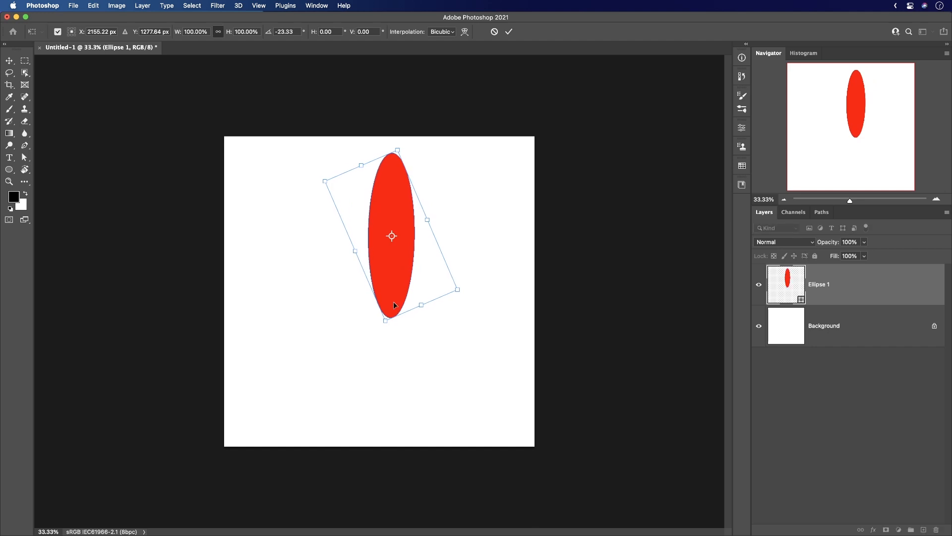
pyautogui.press('Return')
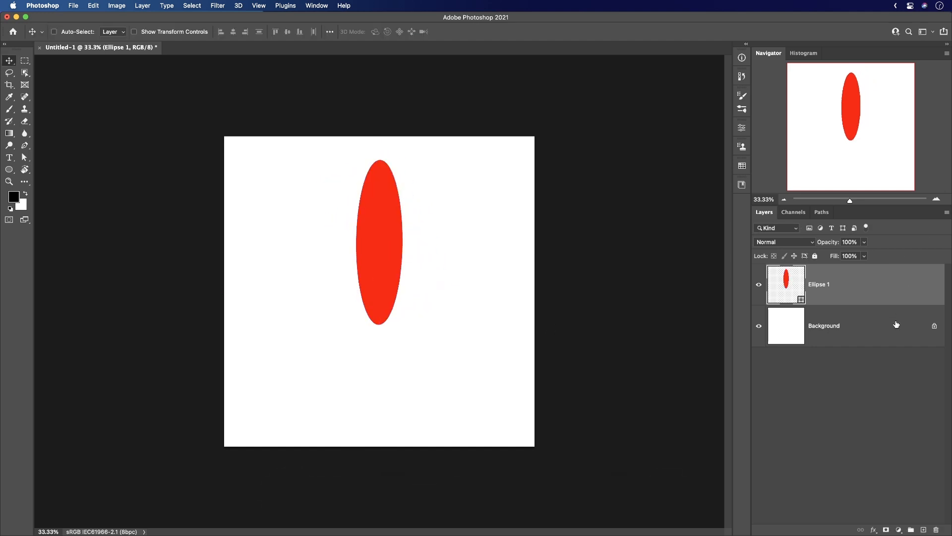
# Duplicate the ellipse layer and place the copy beside the original on its right, rotated clockwise by about 18°.
pyautogui.press('super+j')
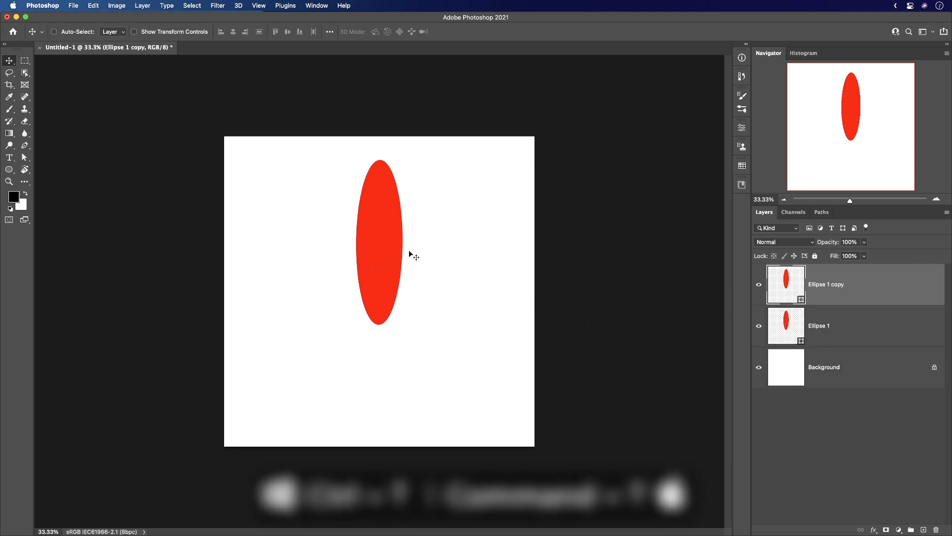
pyautogui.press('super+t')
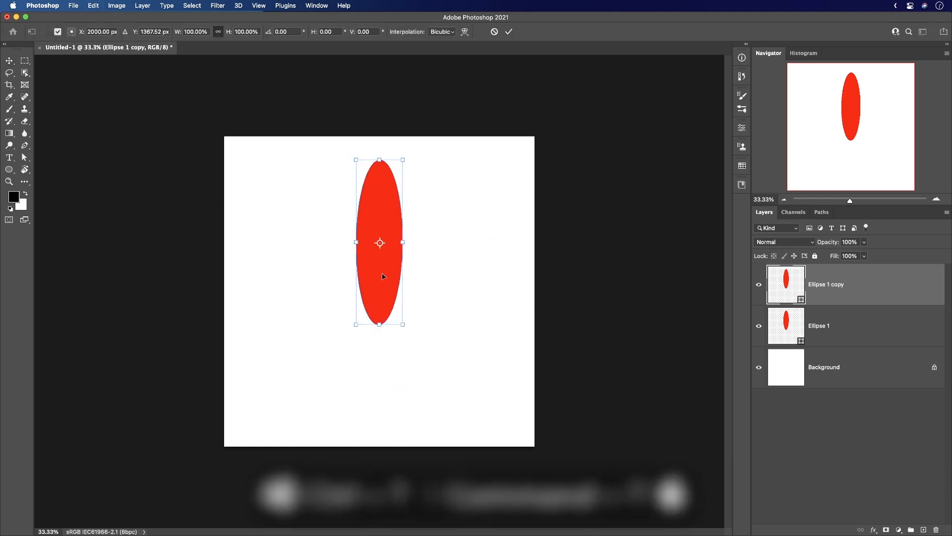
pyautogui.moveTo(382, 244); pyautogui.dragTo(431, 280)
pyautogui.moveTo(480, 259); pyautogui.dragTo(458, 273)
pyautogui.moveTo(400, 287); pyautogui.dragTo(414, 289)
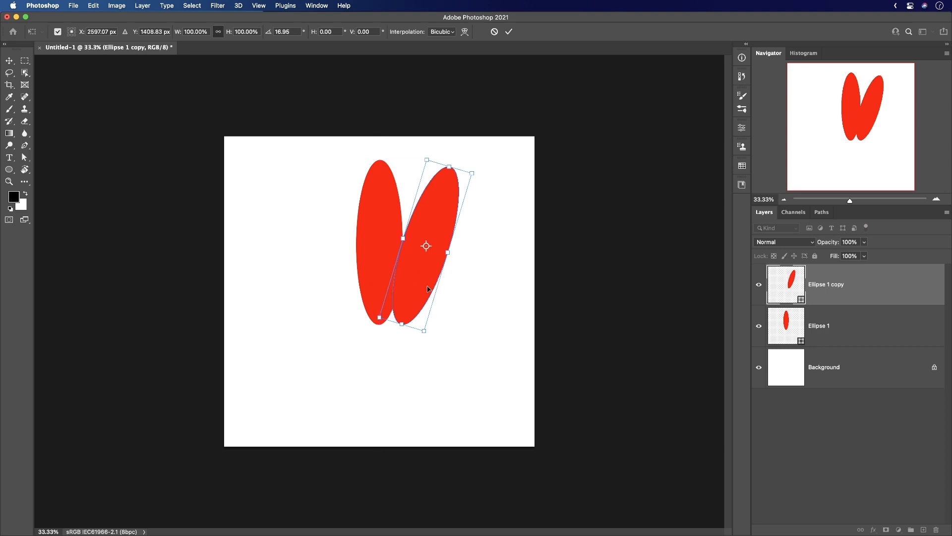
pyautogui.moveTo(477, 283); pyautogui.dragTo(424, 290)
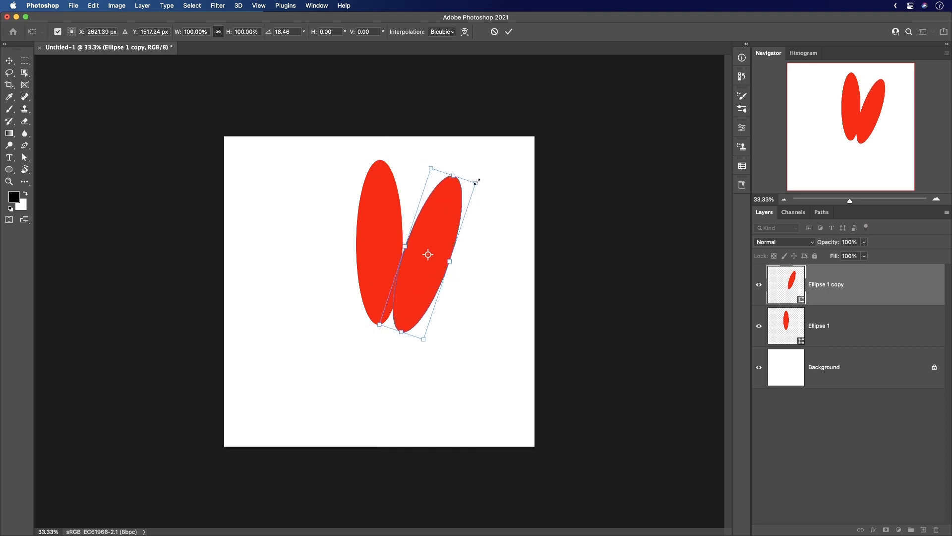
# Scale the ellipse copy to about 88.3%, nudge it clear of the original, and set its tilt to about 20.8°.
pyautogui.moveTo(476, 182); pyautogui.dragTo(464, 200)
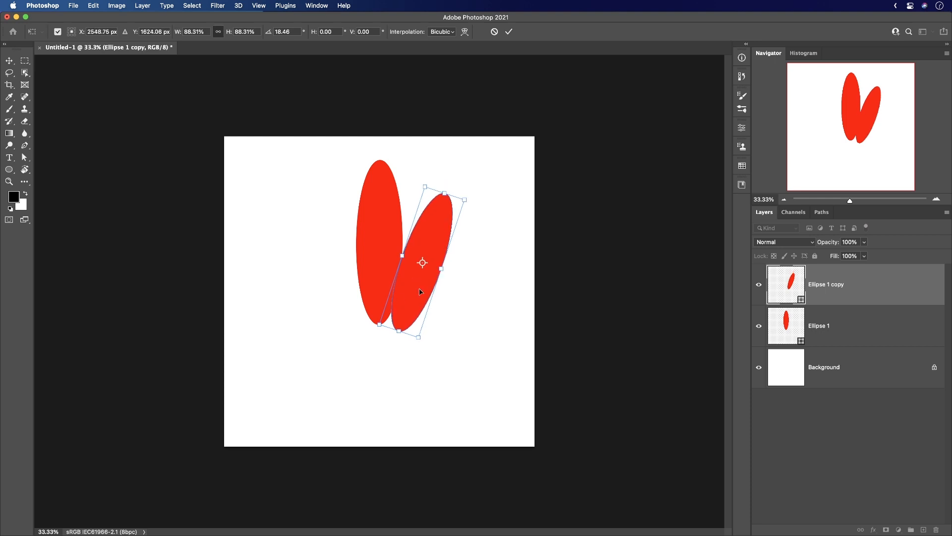
pyautogui.moveTo(420, 291); pyautogui.dragTo(426, 291)
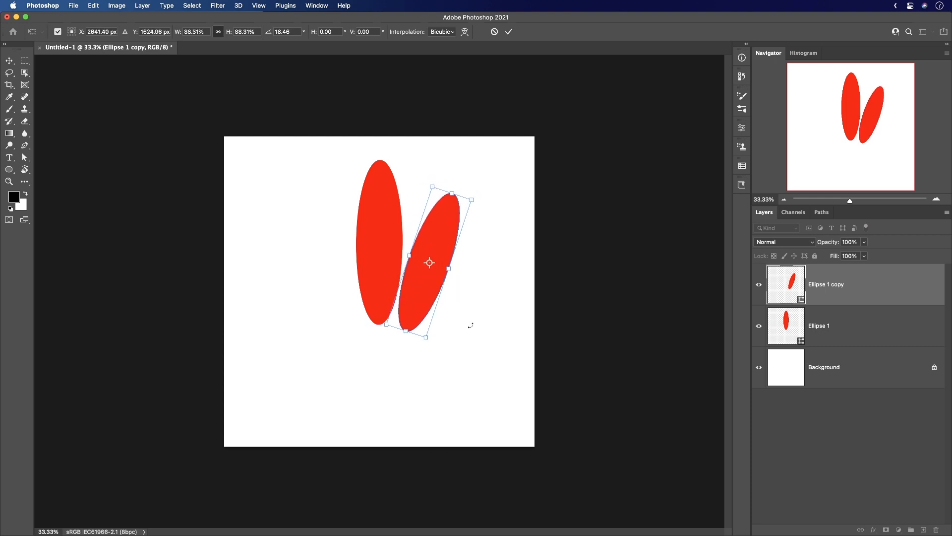
pyautogui.moveTo(471, 325); pyautogui.dragTo(452, 328)
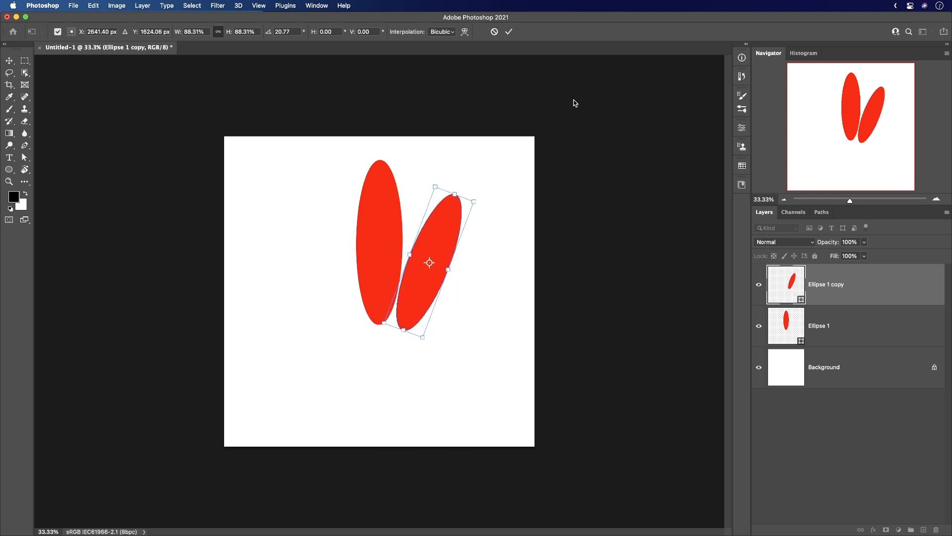
pyautogui.press('Return')
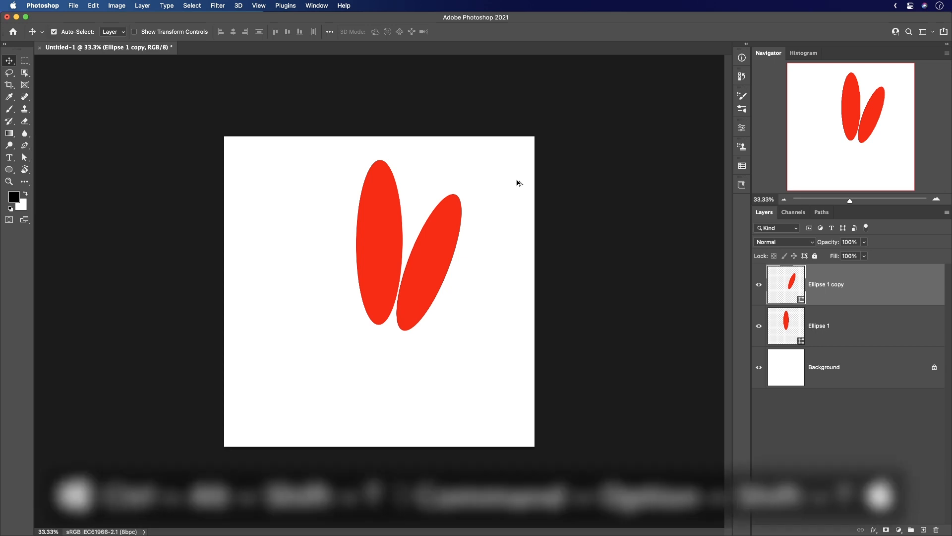
# Duplicate the ellipse with the same transform repeatedly until 22 shrinking copies form an inward spiral.
pyautogui.press('super+alt+shift+t')
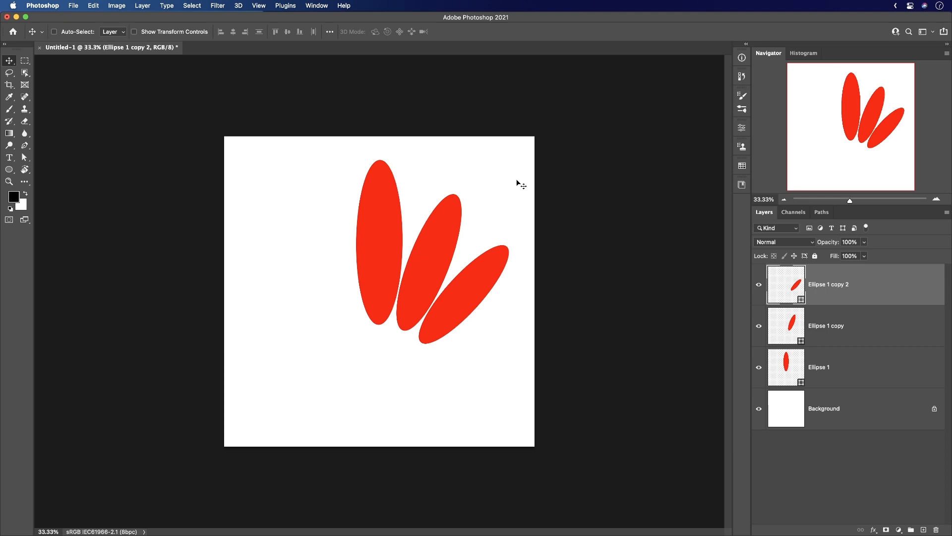
pyautogui.press('super+alt+shift+t')
pyautogui.press('super+alt+shift+t')
pyautogui.press('super+alt+shift+t')
pyautogui.press('super+alt+shift+t')
pyautogui.press('super+alt+shift+t')
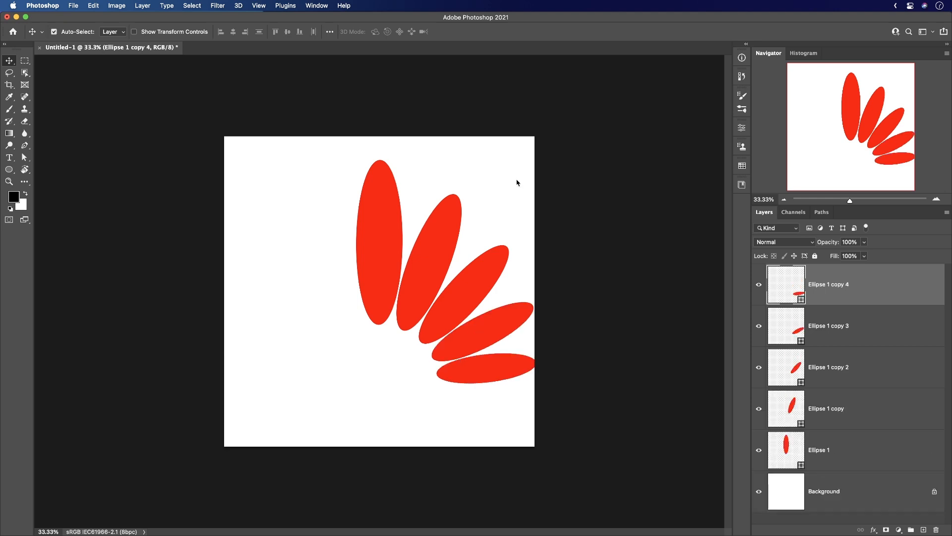
pyautogui.press('super+alt+shift+t')
pyautogui.press('super+alt+shift+t')
pyautogui.press('super+alt+shift+t')
pyautogui.press('super+alt+shift+t')
pyautogui.press('super+alt+shift+t')
pyautogui.press('super+alt+shift+t')
pyautogui.press('super+alt+shift+t')
pyautogui.press('super+alt+shift+t')
pyautogui.press('super+alt+shift+t')
pyautogui.press('super+alt+shift+t')
pyautogui.press('super+alt+shift+t')
pyautogui.press('super+alt+shift+t')
pyautogui.press('super+alt+shift+t')
pyautogui.press('super+alt+shift+t')
pyautogui.press('super+alt+shift+t')
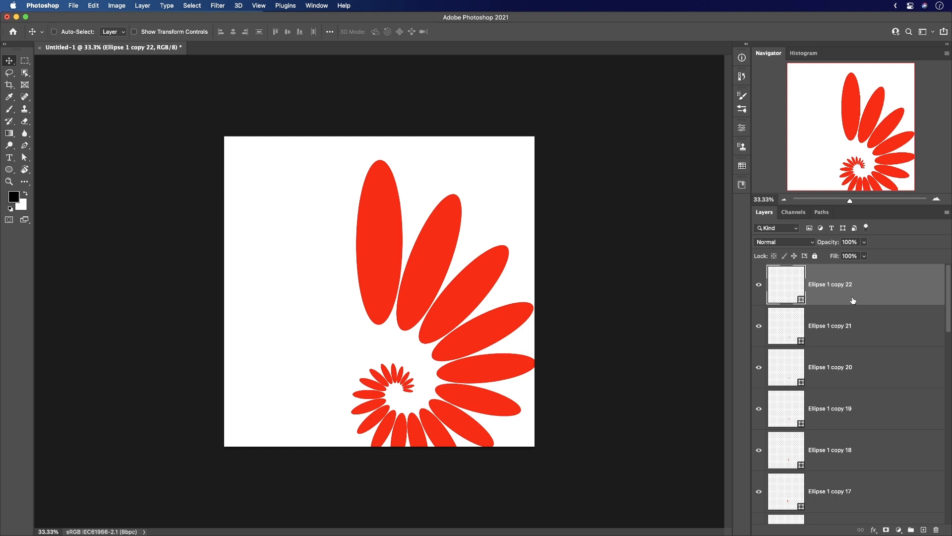
# Select all the ellipse layers, move the spiral up and left, and scale it to about 96.5% to fit the canvas.
pyautogui.moveTo(947, 327); pyautogui.dragTo(948, 525)
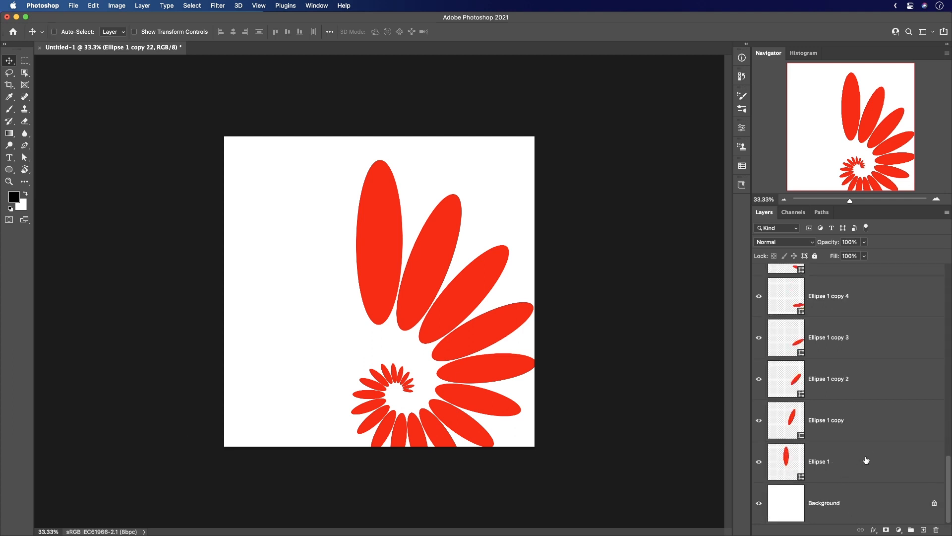
pyautogui.keyDown('shift'); pyautogui.click(866, 460); pyautogui.keyUp('shift')
pyautogui.press('super+t')
pyautogui.moveTo(526, 306); pyautogui.dragTo(423, 255)
pyautogui.moveTo(508, 134); pyautogui.dragTo(501, 145)
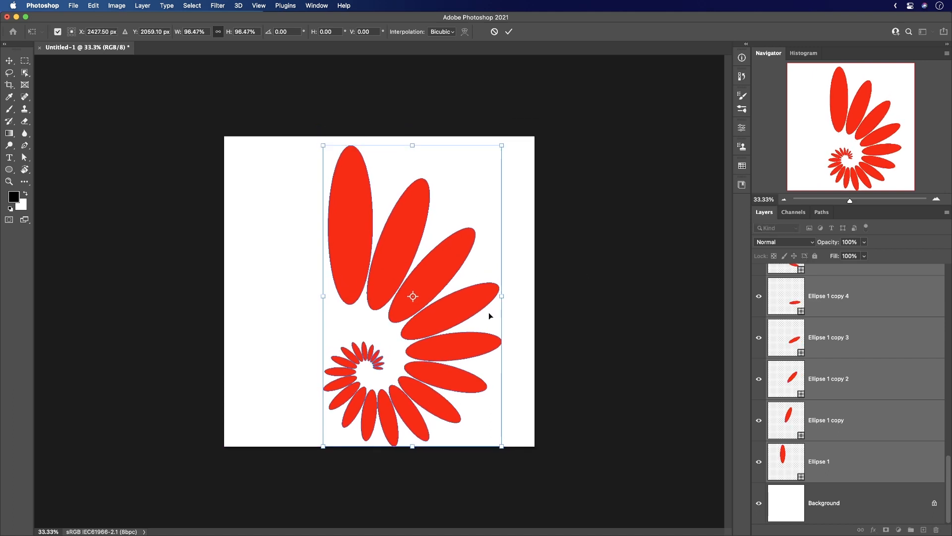
pyautogui.press('Return')
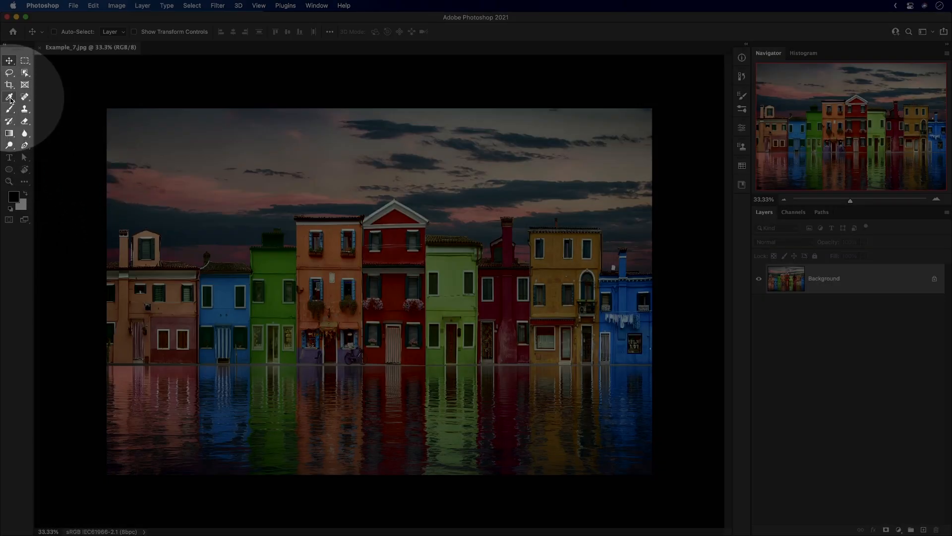
# Lower the application window to expose the desktop and sample a color from the wallpaper outside it with the Eyedropper.
pyautogui.click(8, 97)
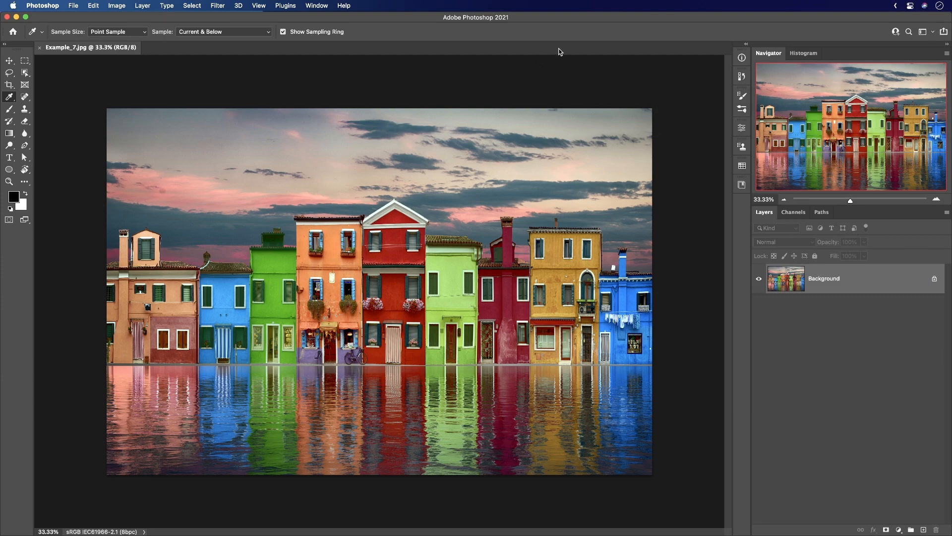
pyautogui.moveTo(436, 19); pyautogui.dragTo(449, 154)
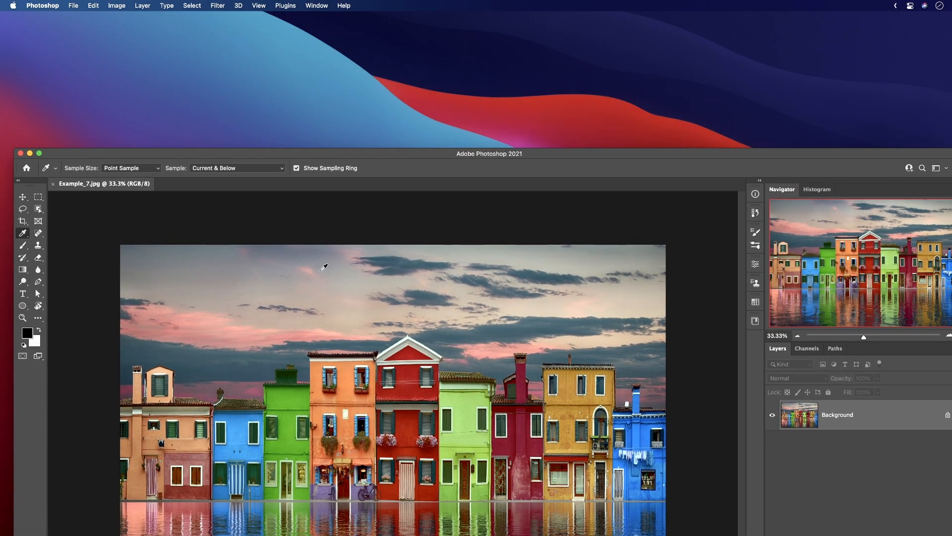
pyautogui.moveTo(197, 306); pyautogui.dragTo(247, 87)
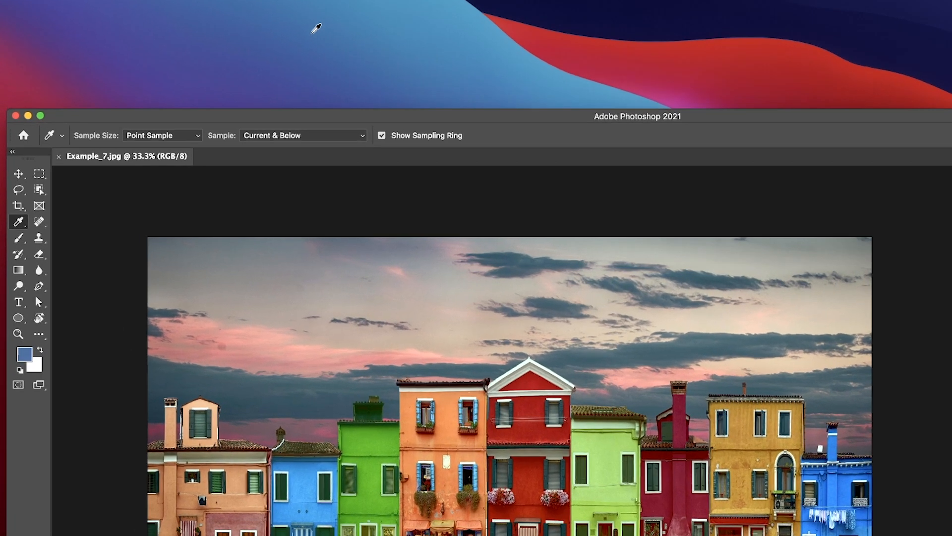
pyautogui.moveTo(316, 28); pyautogui.dragTo(791, 7)
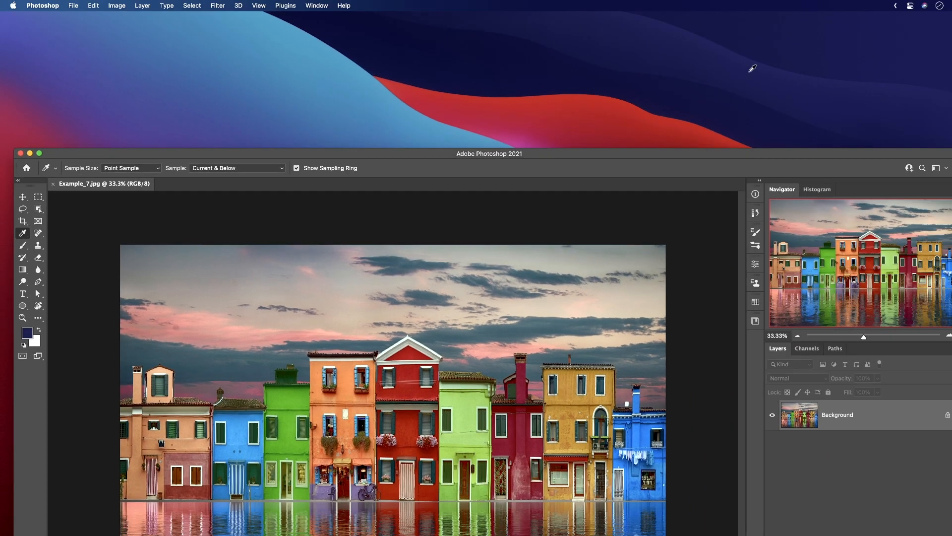
pyautogui.moveTo(752, 68); pyautogui.dragTo(293, 126)
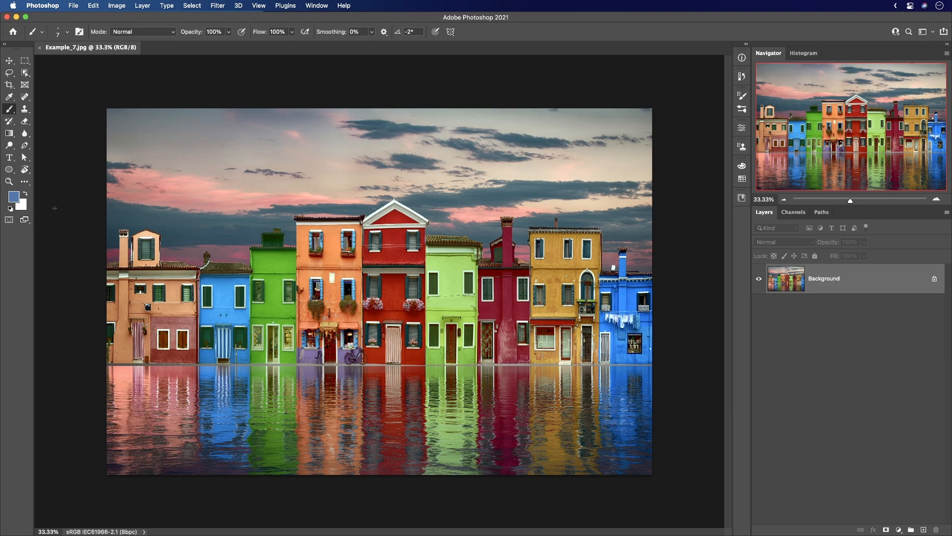
# View the foreground color in the Color Picker, cancel it, and return to the Brush tool.
pyautogui.click(21, 202)
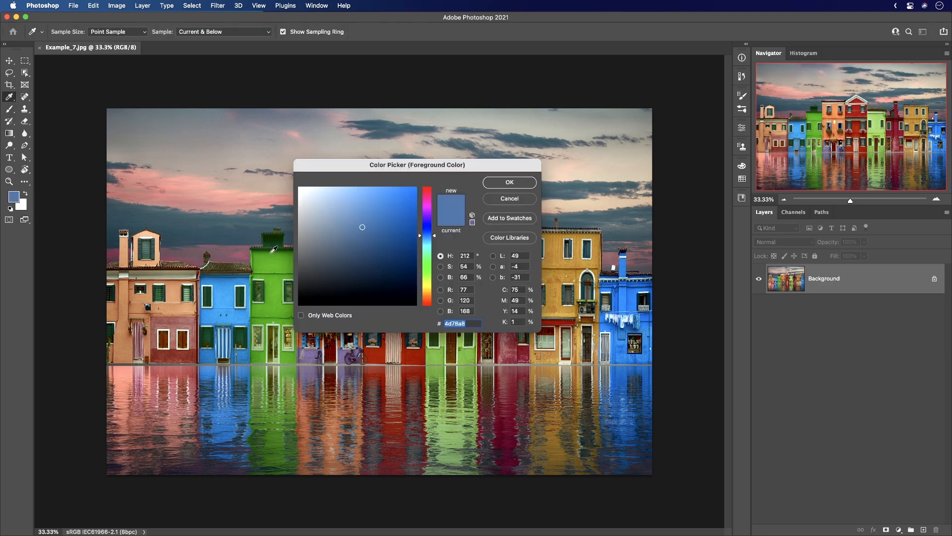
pyautogui.click(511, 199)
pyautogui.press('b')
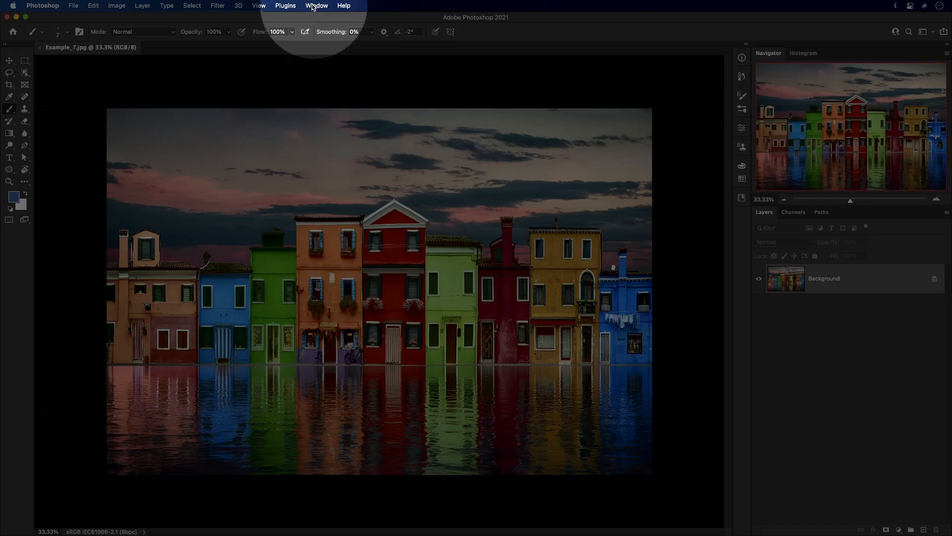
# Show the Color panel, compare it with the foreground Color Picker, and collapse the panel again.
pyautogui.click(316, 6)
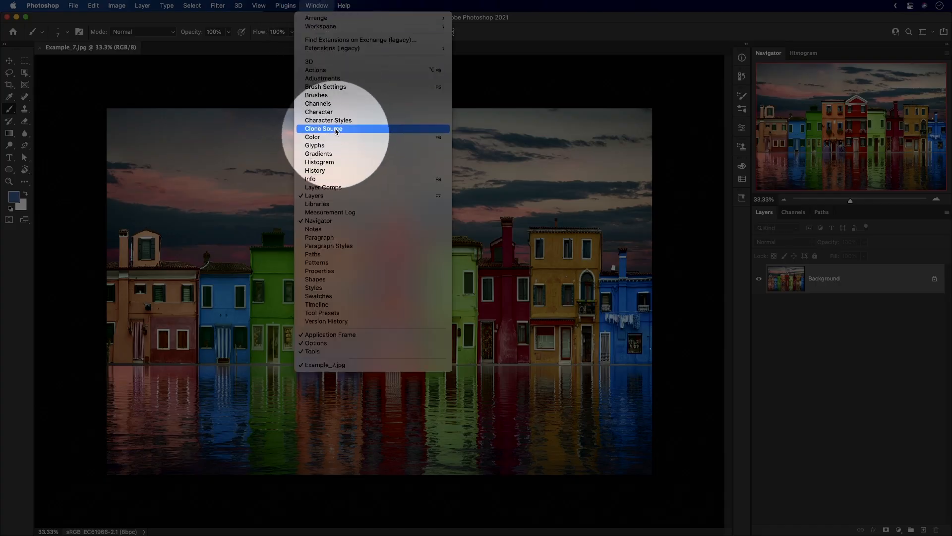
pyautogui.click(313, 139)
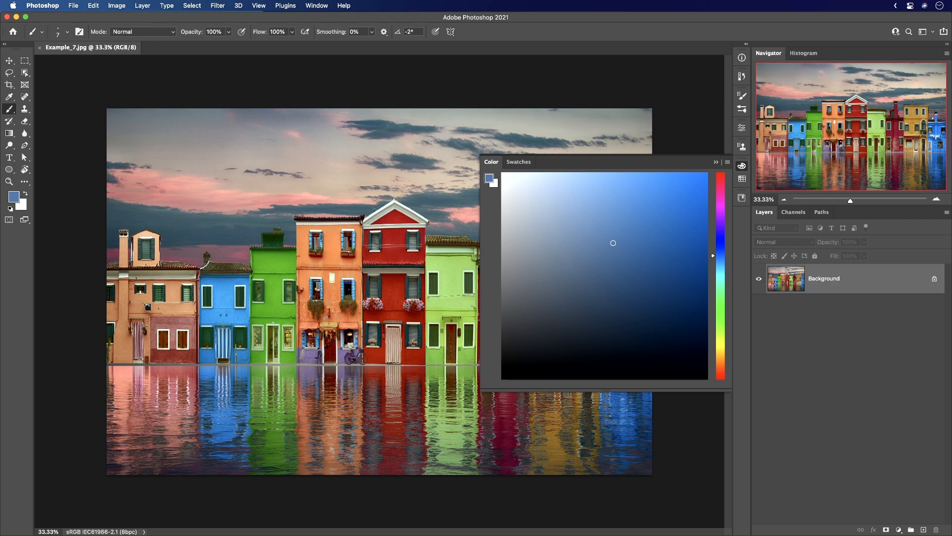
pyautogui.click(13, 196)
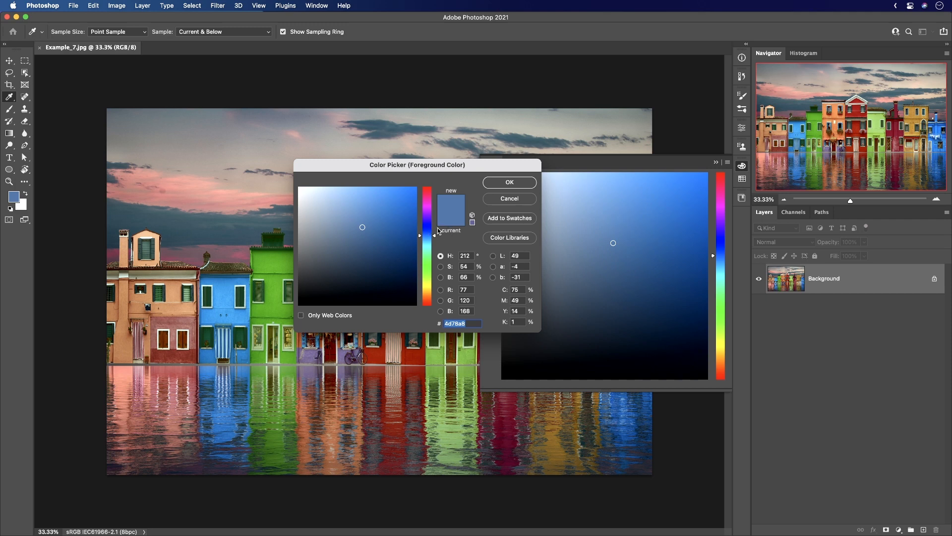
pyautogui.click(509, 186)
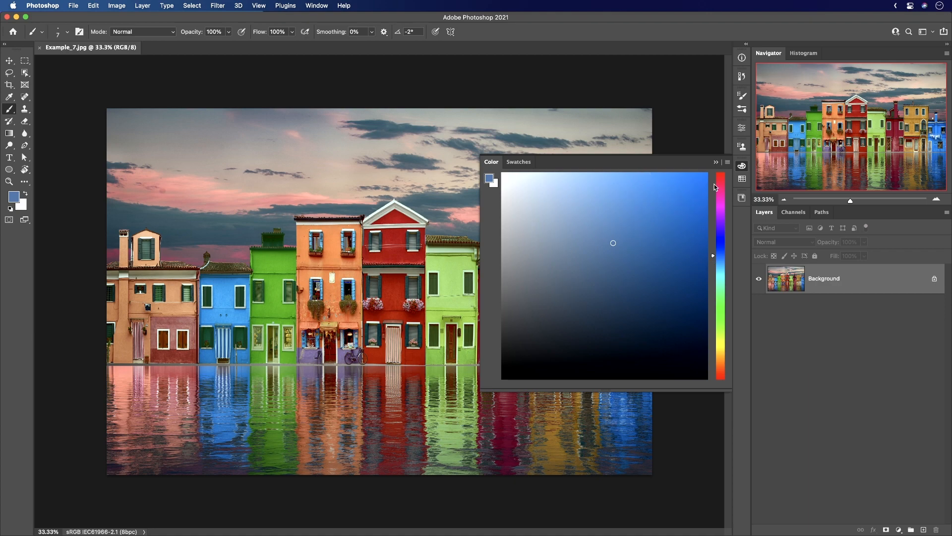
pyautogui.click(742, 167)
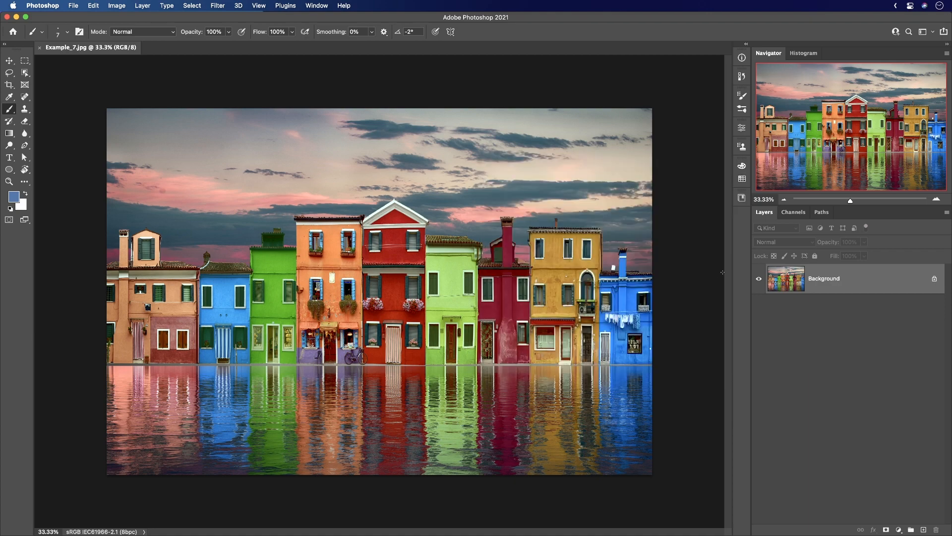
pyautogui.click(742, 166)
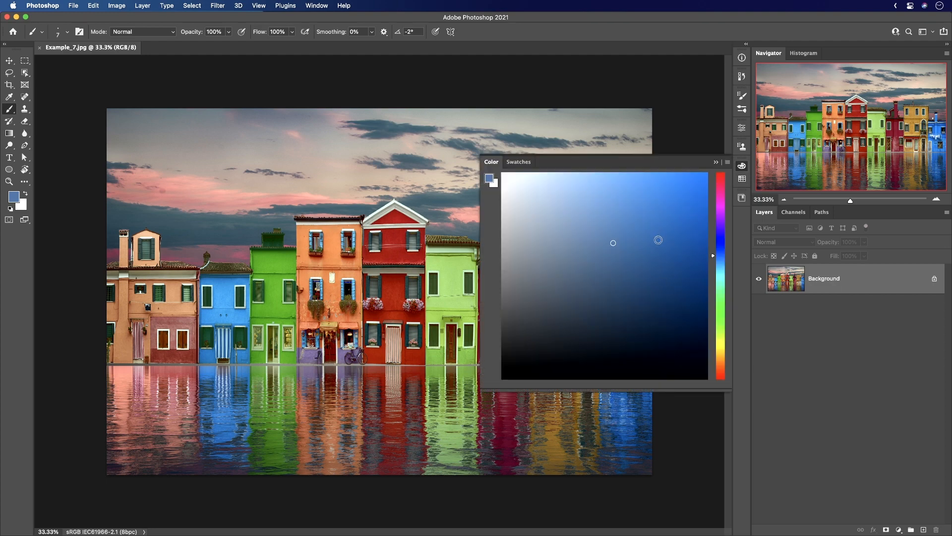
pyautogui.click(742, 167)
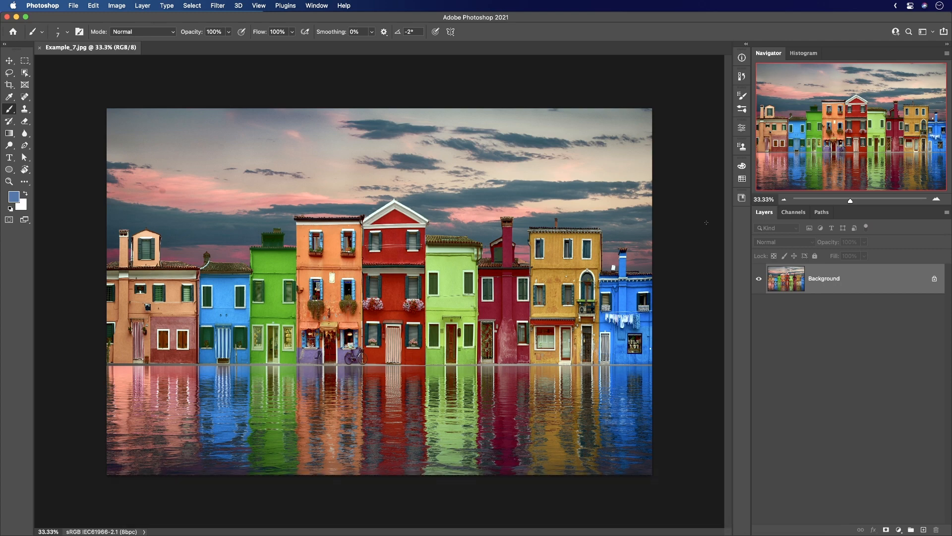
# Choose a green foreground color with the on-canvas HUD color picker while the Brush tool is active.
pyautogui.keyDown('ctrl'); pyautogui.keyDown('alt'); pyautogui.keyDown('super'); pyautogui.click(381, 181); pyautogui.keyUp('super'); pyautogui.keyUp('alt'); pyautogui.keyUp('ctrl')
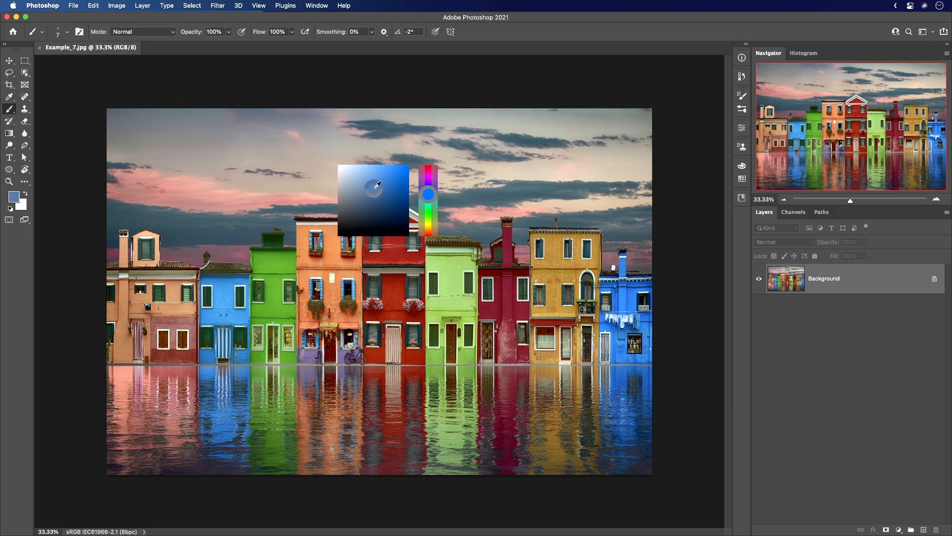
pyautogui.moveTo(377, 185); pyautogui.dragTo(382, 189)
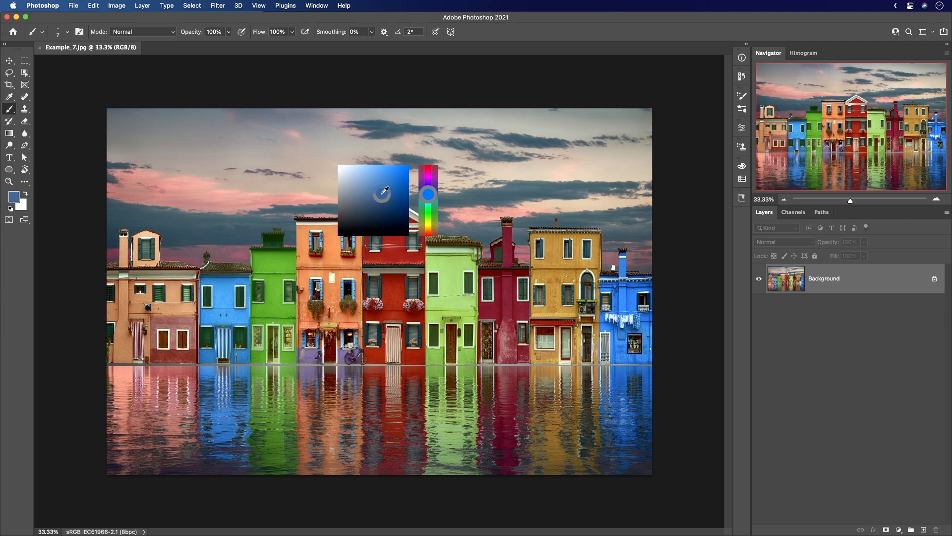
pyautogui.moveTo(387, 190)
pyautogui.mouseDown()
pyautogui.moveTo(378, 192)
pyautogui.moveTo(443, 187)
pyautogui.moveTo(428, 174)
pyautogui.moveTo(427, 217)
pyautogui.moveTo(428, 190)
pyautogui.moveTo(378, 187)
pyautogui.moveTo(375, 209)
pyautogui.moveTo(371, 196)
pyautogui.moveTo(427, 218)
pyautogui.moveTo(428, 189)
pyautogui.moveTo(429, 218)
pyautogui.moveTo(428, 189)
pyautogui.moveTo(428, 208)
pyautogui.moveTo(373, 188)
pyautogui.mouseUp()
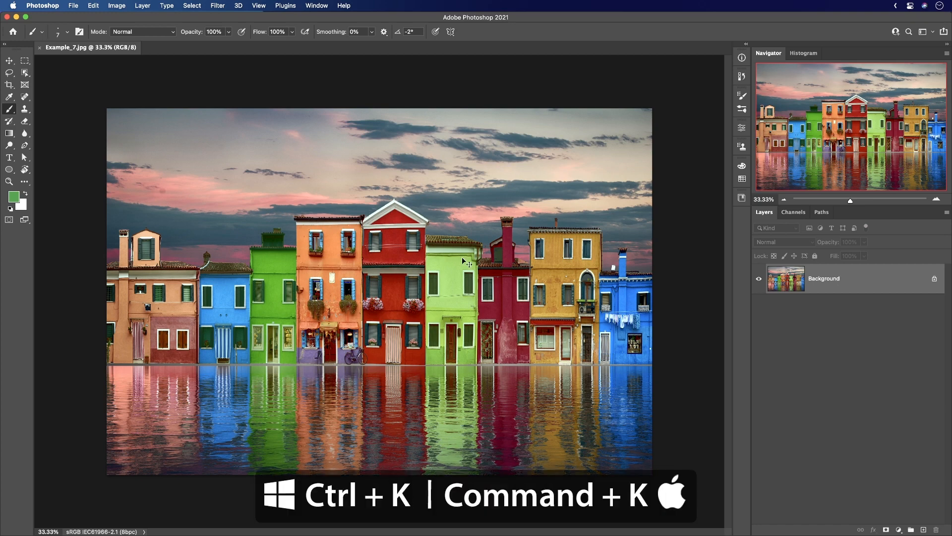
# Set the HUD Color Picker preference to Hue Wheel (Large) and return to the Brush tool.
pyautogui.press('super+k')
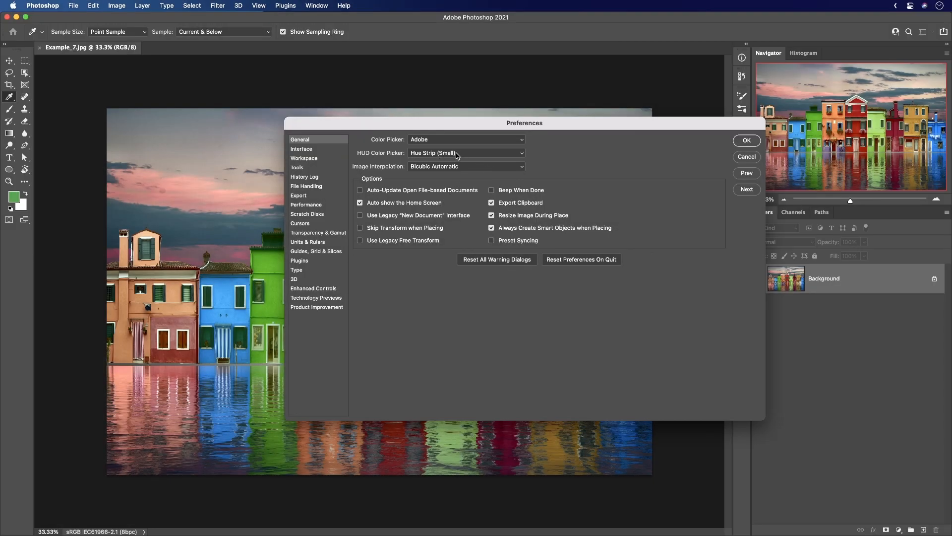
pyautogui.click(457, 154)
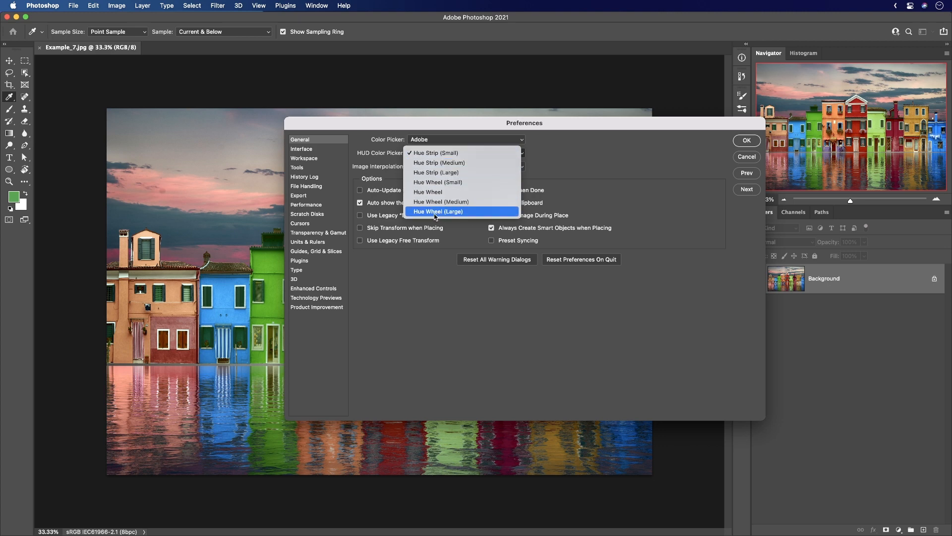
pyautogui.click(454, 213)
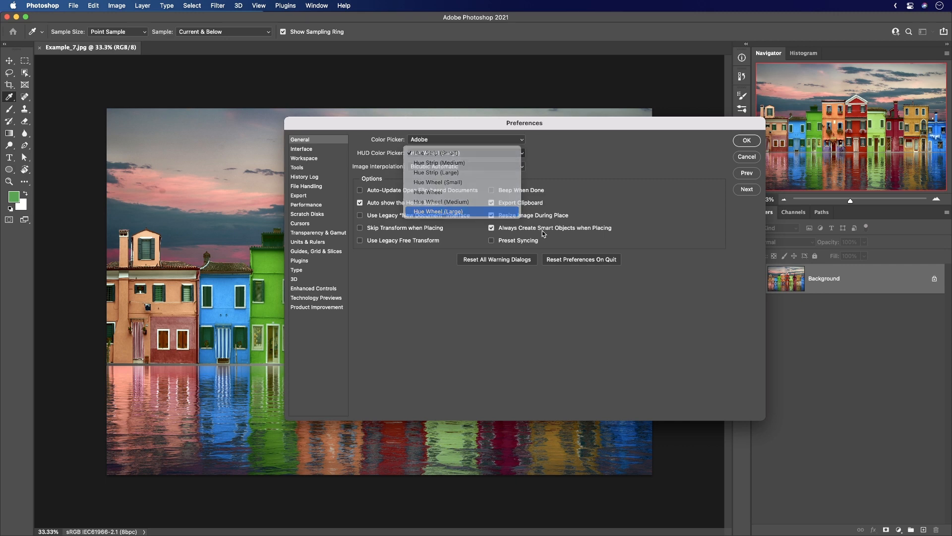
pyautogui.click(747, 144)
pyautogui.press('b')
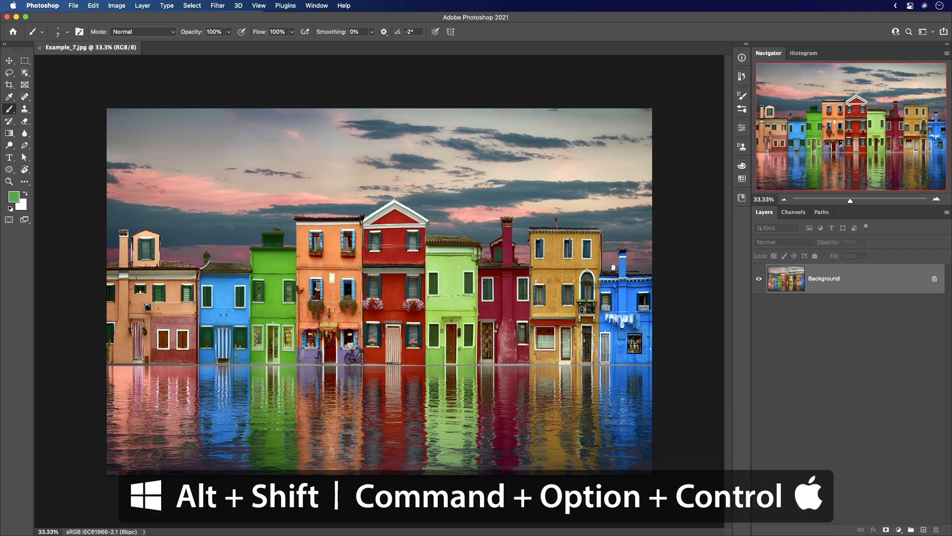
# Choose a dark purple foreground color over the image with the large hue wheel HUD picker.
pyautogui.keyDown('ctrl'); pyautogui.keyDown('alt'); pyautogui.keyDown('super'); pyautogui.click(370, 217); pyautogui.keyUp('super'); pyautogui.keyUp('alt'); pyautogui.keyUp('ctrl')
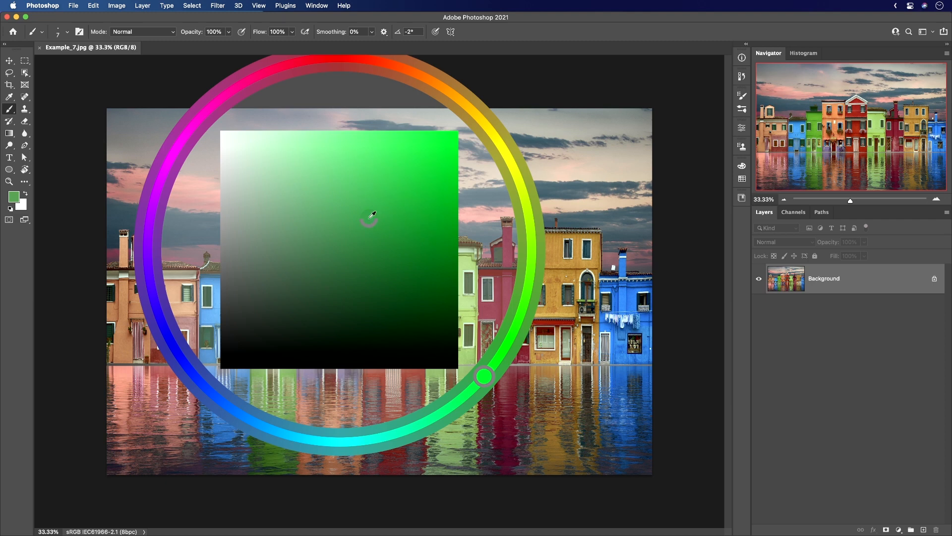
pyautogui.moveTo(370, 218); pyautogui.dragTo(365, 223)
pyautogui.keyDown('ctrl'); pyautogui.keyDown('alt'); pyautogui.keyDown('super'); pyautogui.click(407, 233); pyautogui.keyUp('super'); pyautogui.keyUp('alt'); pyautogui.keyUp('ctrl')
pyautogui.moveTo(407, 234)
pyautogui.mouseDown()
pyautogui.moveTo(423, 249)
pyautogui.moveTo(424, 226)
pyautogui.moveTo(342, 185)
pyautogui.moveTo(398, 213)
pyautogui.moveTo(418, 242)
pyautogui.moveTo(510, 278)
pyautogui.moveTo(570, 265)
pyautogui.moveTo(380, 76)
pyautogui.moveTo(285, 92)
pyautogui.moveTo(211, 166)
pyautogui.moveTo(186, 257)
pyautogui.moveTo(165, 278)
pyautogui.moveTo(421, 256)
pyautogui.moveTo(336, 255)
pyautogui.moveTo(392, 207)
pyautogui.moveTo(401, 240)
pyautogui.moveTo(446, 213)
pyautogui.moveTo(412, 297)
pyautogui.moveTo(382, 293)
pyautogui.mouseUp()
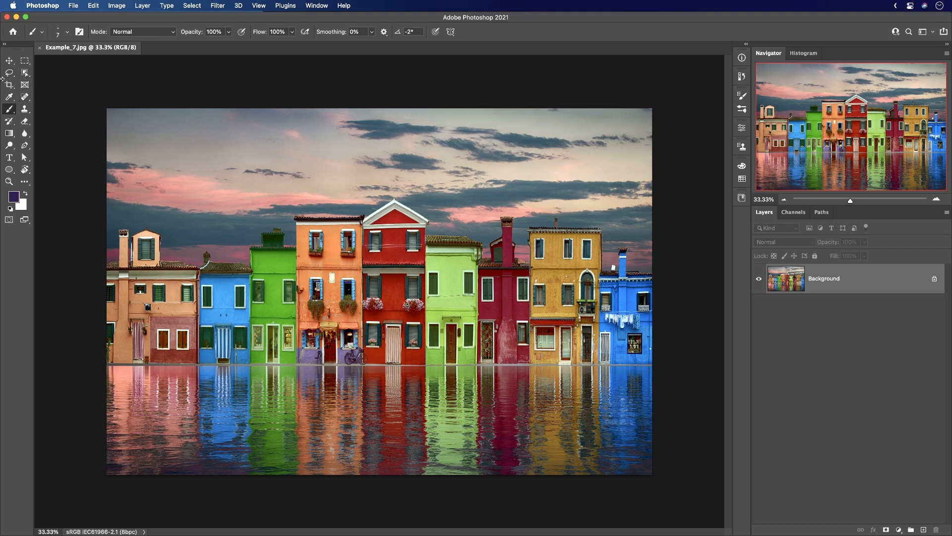
# Switch through the Move, Brush, Clone Stamp and Spot Healing Brush tools, and adjust the purple foreground color with the HUD picker.
pyautogui.click(9, 60)
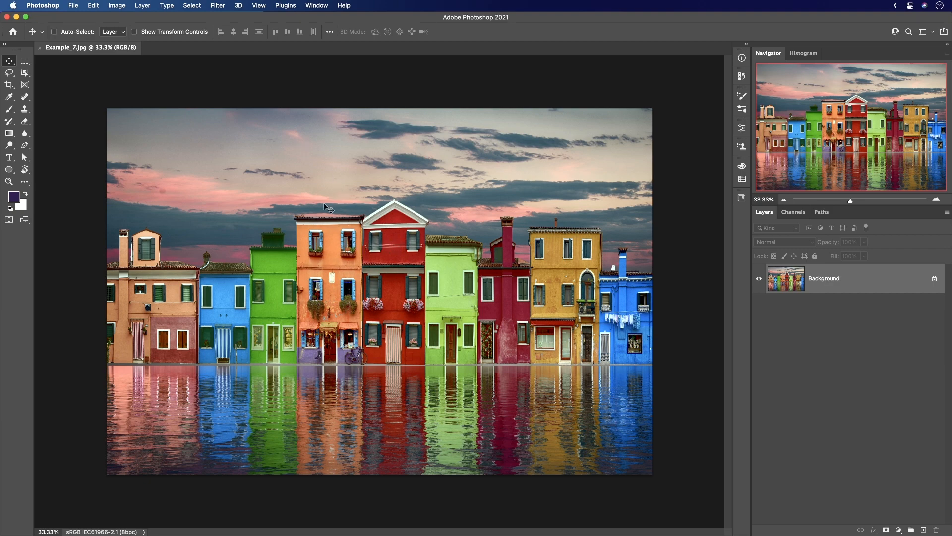
pyautogui.click(9, 110)
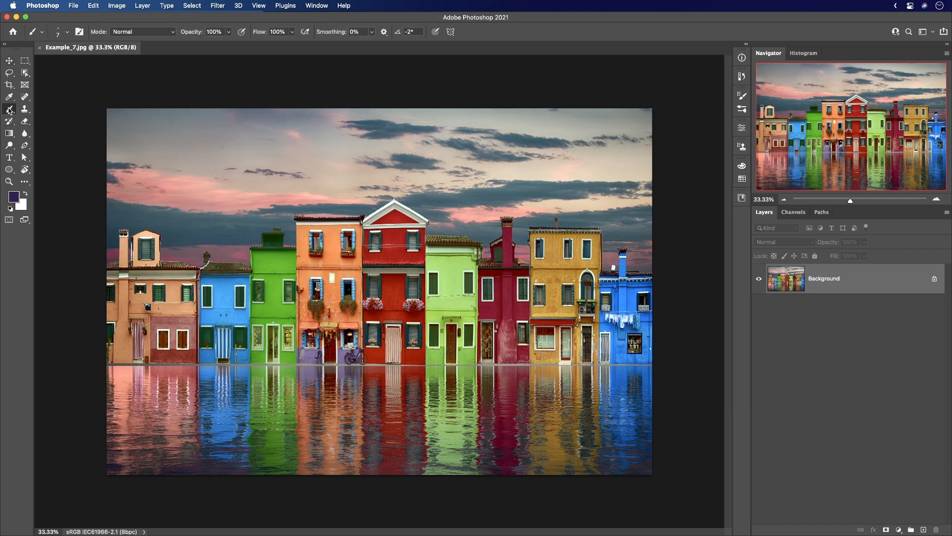
pyautogui.click(8, 112)
pyautogui.click(25, 111)
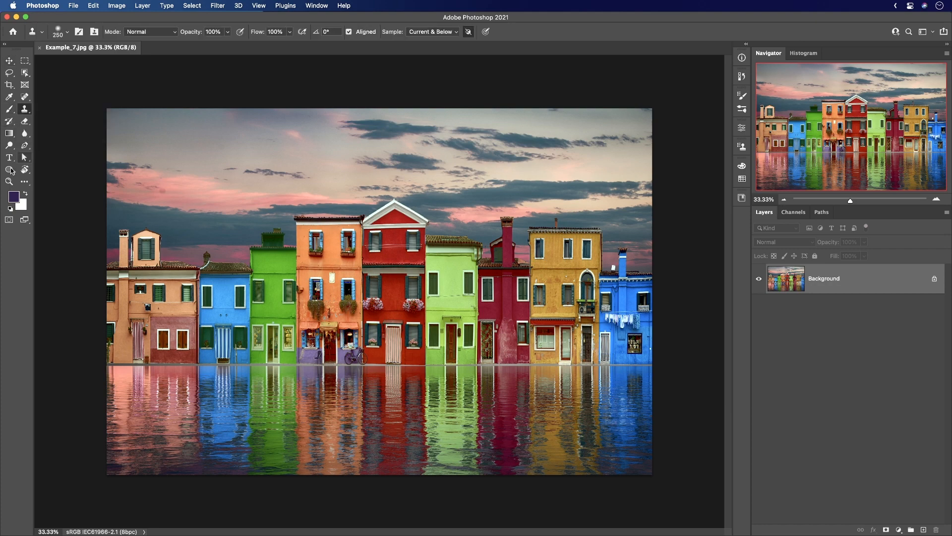
pyautogui.click(26, 97)
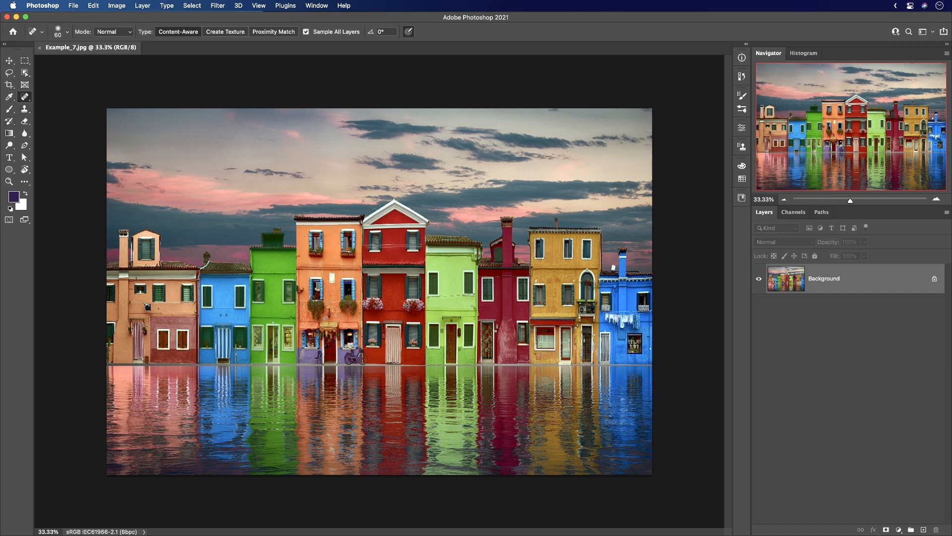
pyautogui.moveTo(363, 201); pyautogui.dragTo(391, 177)
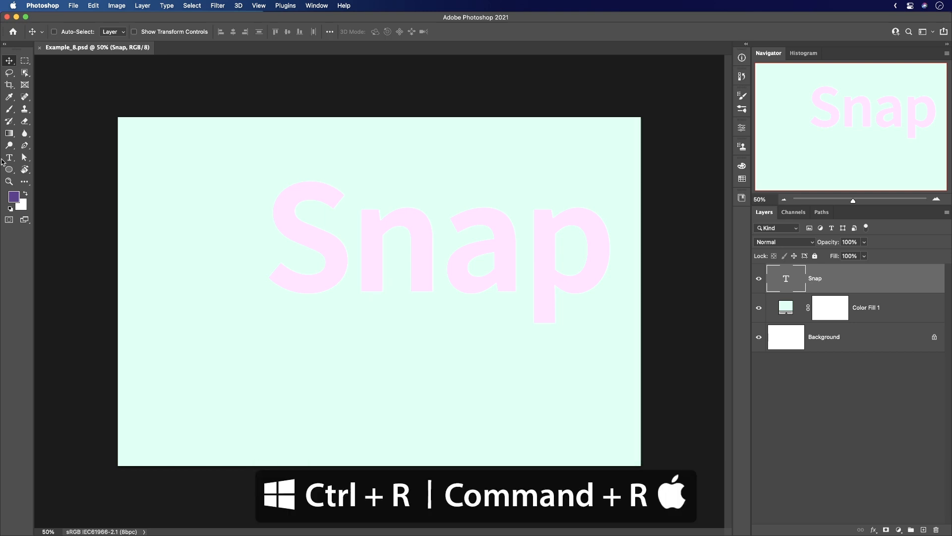
# Show the rulers in Example_8.psd and place a vertical guide at about 970 px, beside the Snap text.
pyautogui.press('super+r')
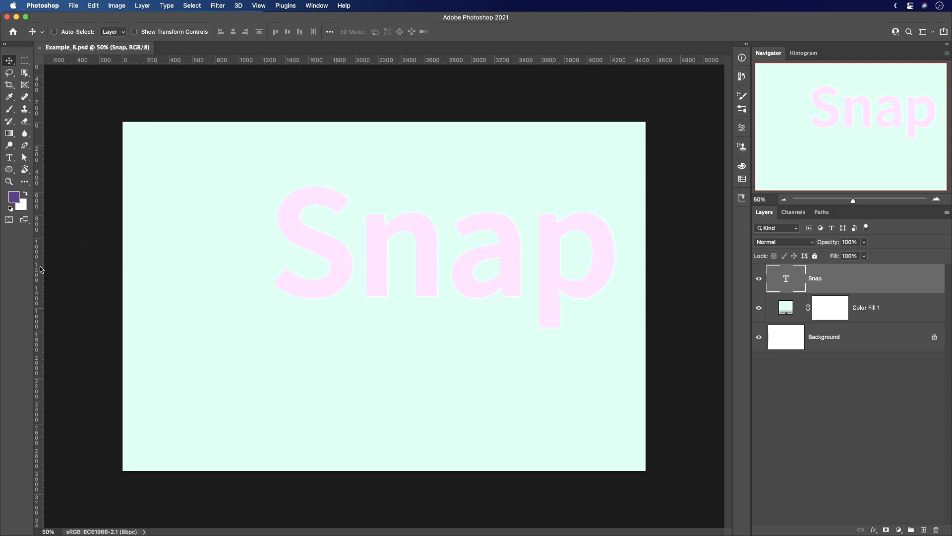
pyautogui.moveTo(36, 271); pyautogui.dragTo(236, 277)
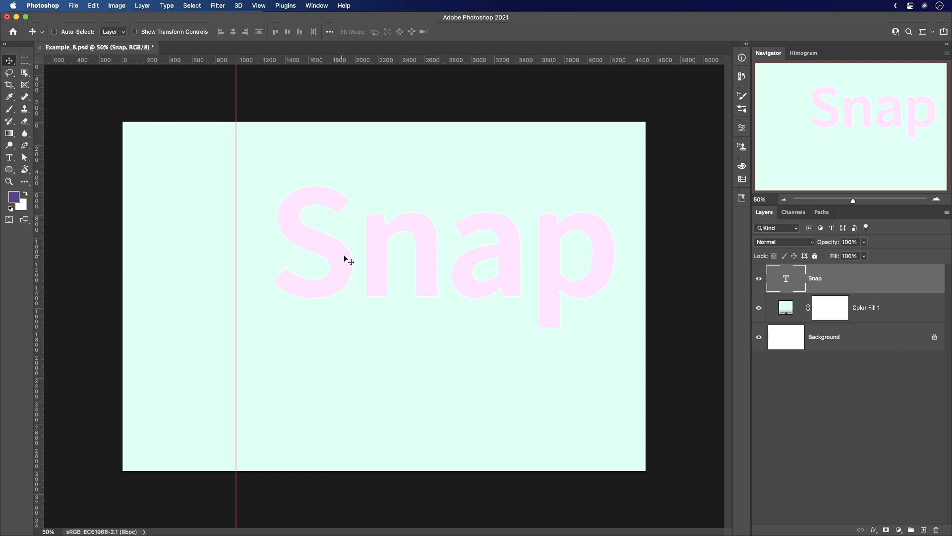
# Move the Snap text left until the lower tip of the S slightly crosses the vertical guide.
pyautogui.moveTo(326, 248); pyautogui.dragTo(302, 240)
pyautogui.press('super+plus')
pyautogui.press('super+plus')
pyautogui.press('super+plus')
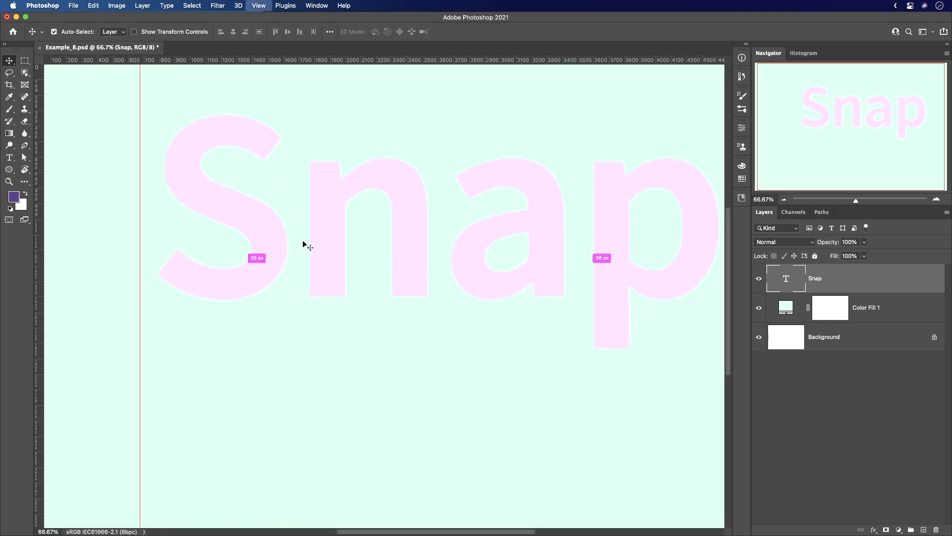
pyautogui.press('space')
pyautogui.moveTo(355, 215); pyautogui.dragTo(694, 416)
pyautogui.moveTo(259, 146); pyautogui.dragTo(245, 100)
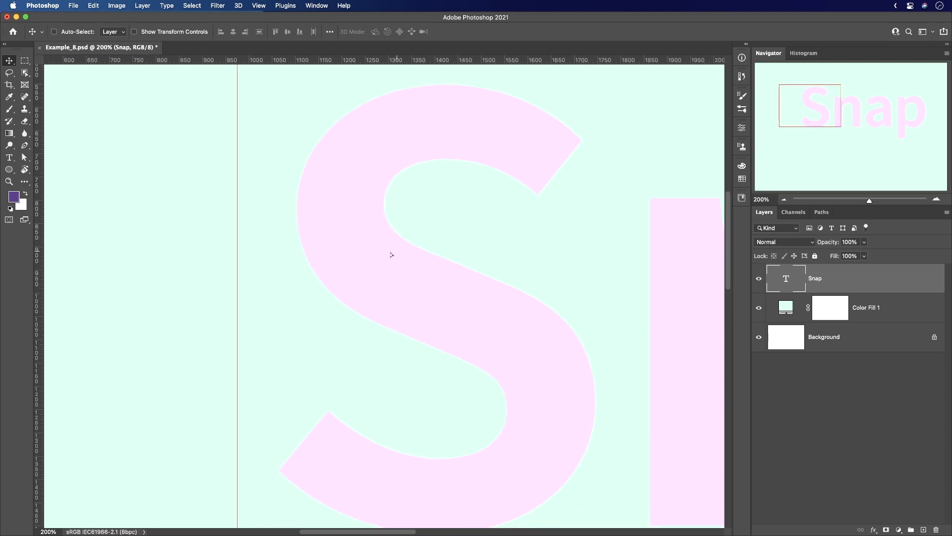
pyautogui.moveTo(391, 252); pyautogui.dragTo(323, 251)
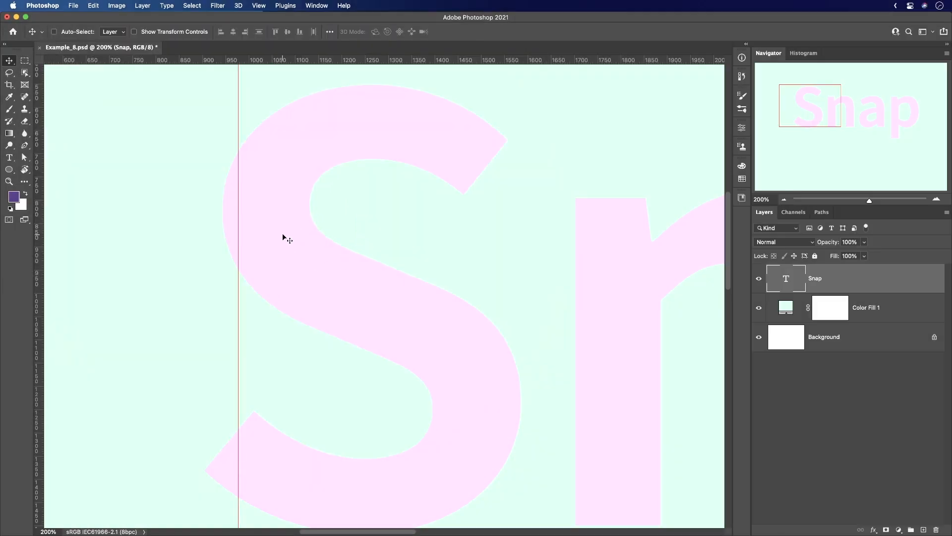
pyautogui.moveTo(270, 233); pyautogui.dragTo(288, 231)
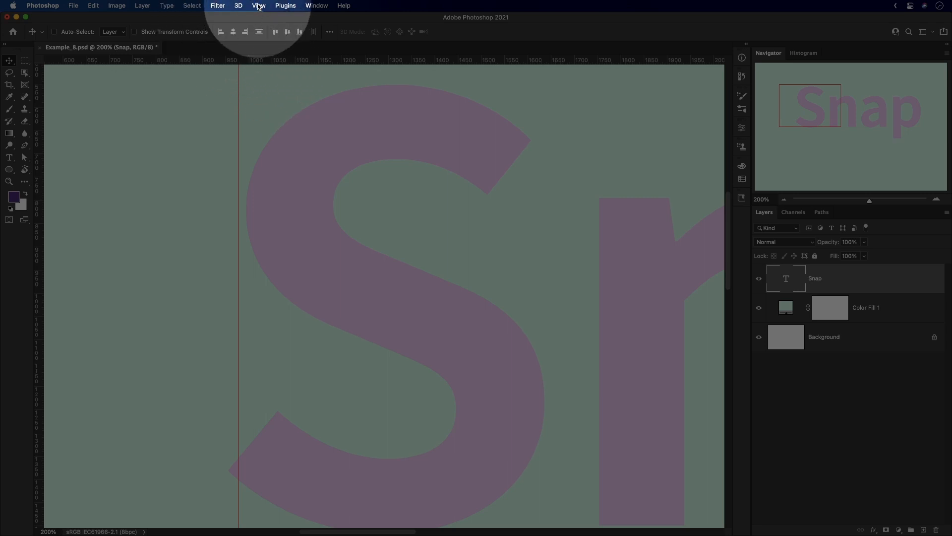
# Turn off Snap and move the Snap text so the upper curve of the S meets the vertical guide.
pyautogui.click(258, 5)
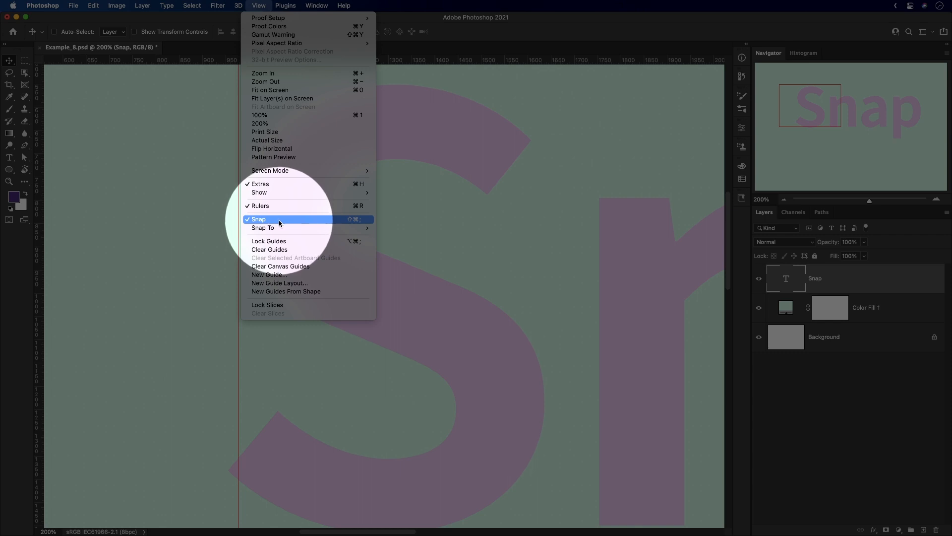
pyautogui.click(325, 220)
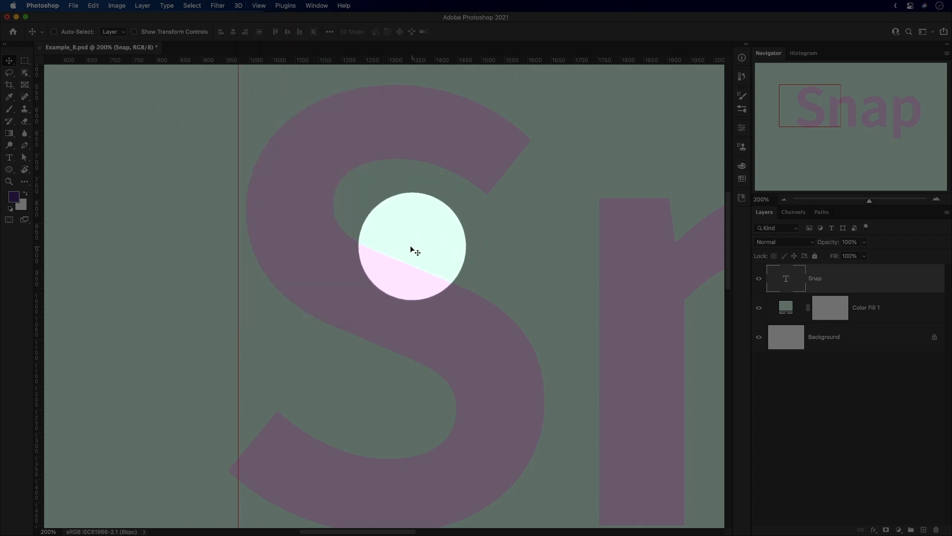
pyautogui.moveTo(286, 223)
pyautogui.mouseDown()
pyautogui.moveTo(261, 216)
pyautogui.moveTo(291, 214)
pyautogui.moveTo(257, 210)
pyautogui.moveTo(283, 210)
pyautogui.mouseUp()
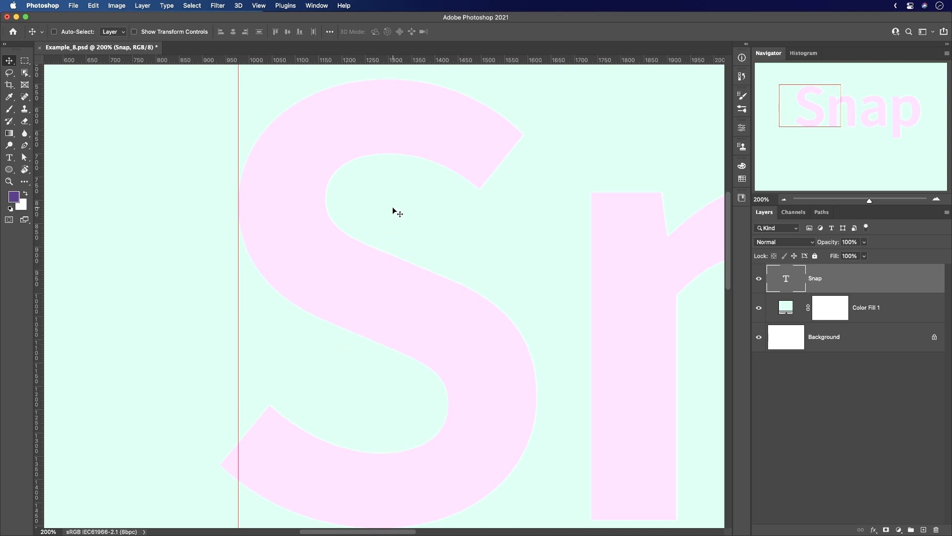